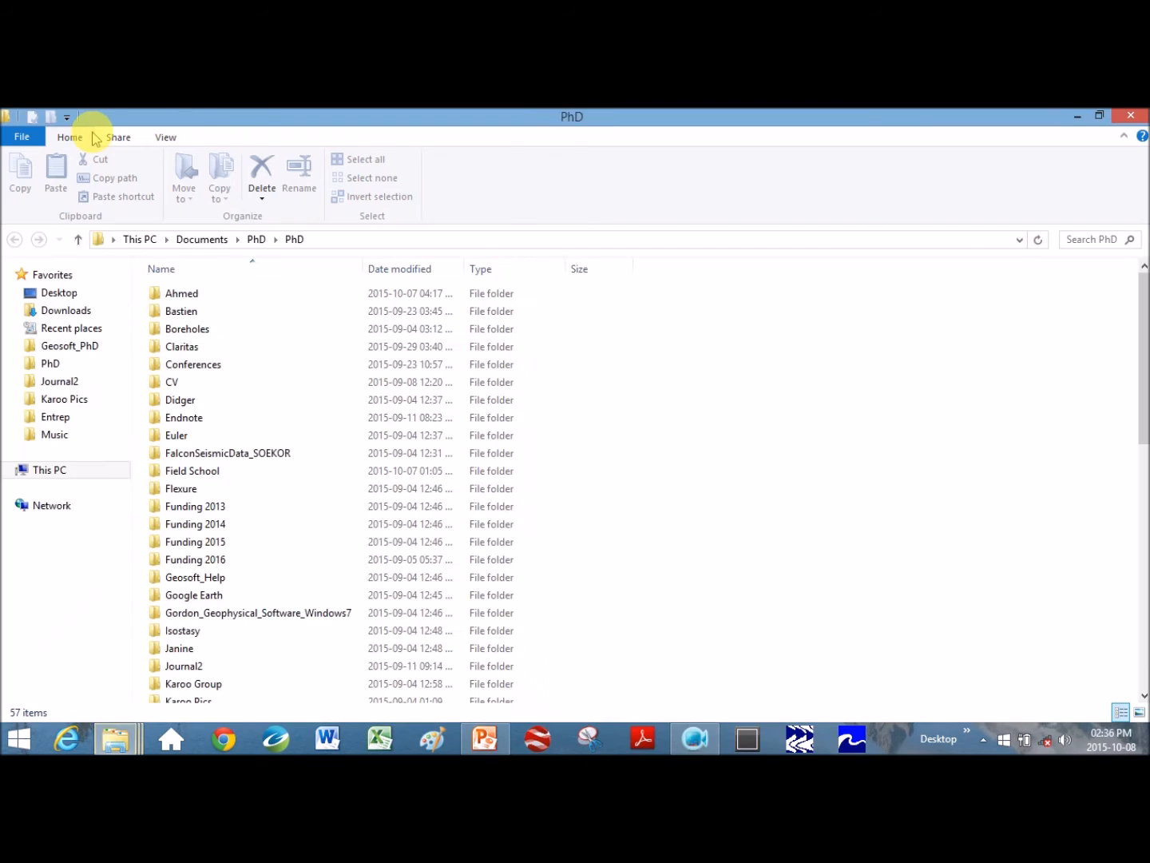
Open the mag2dc folder inside Gordon_Geophysical_Software_Windows7 and launch Mag2dc.exe
double_click(204, 616)
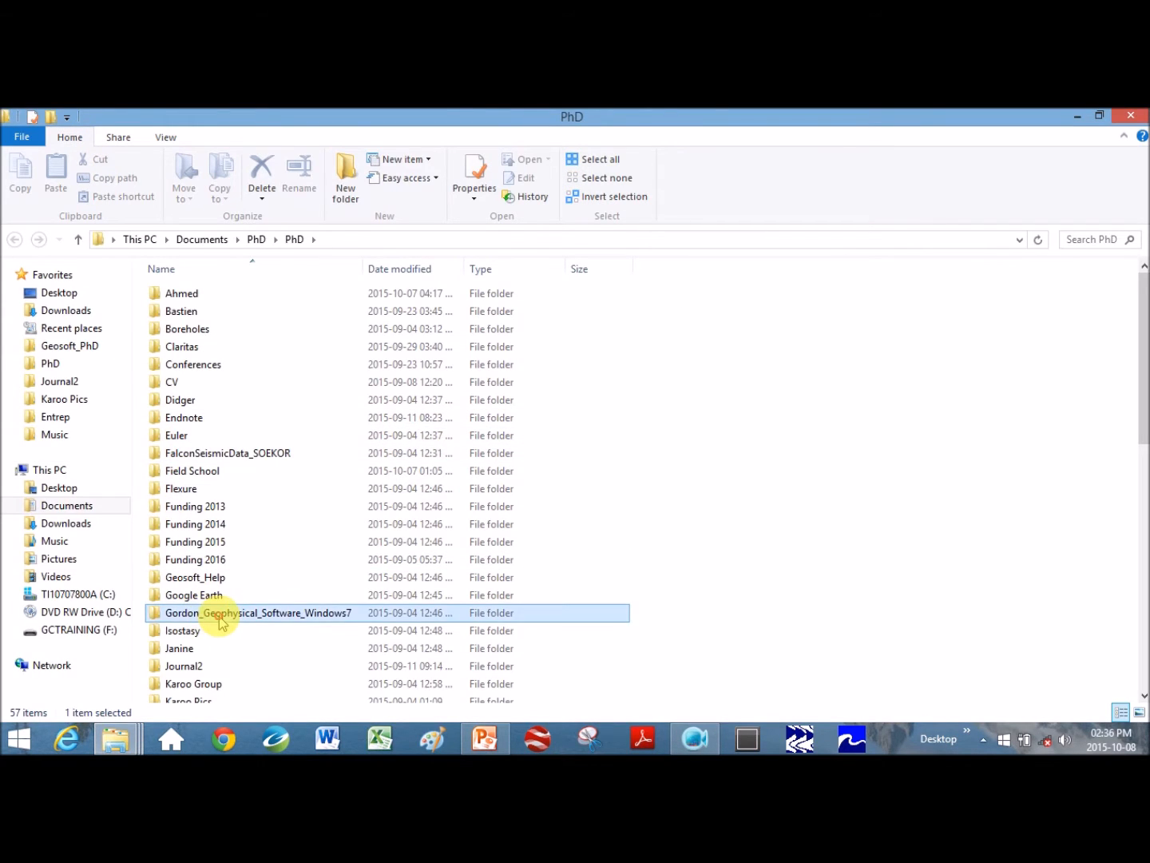
left_click(14, 239)
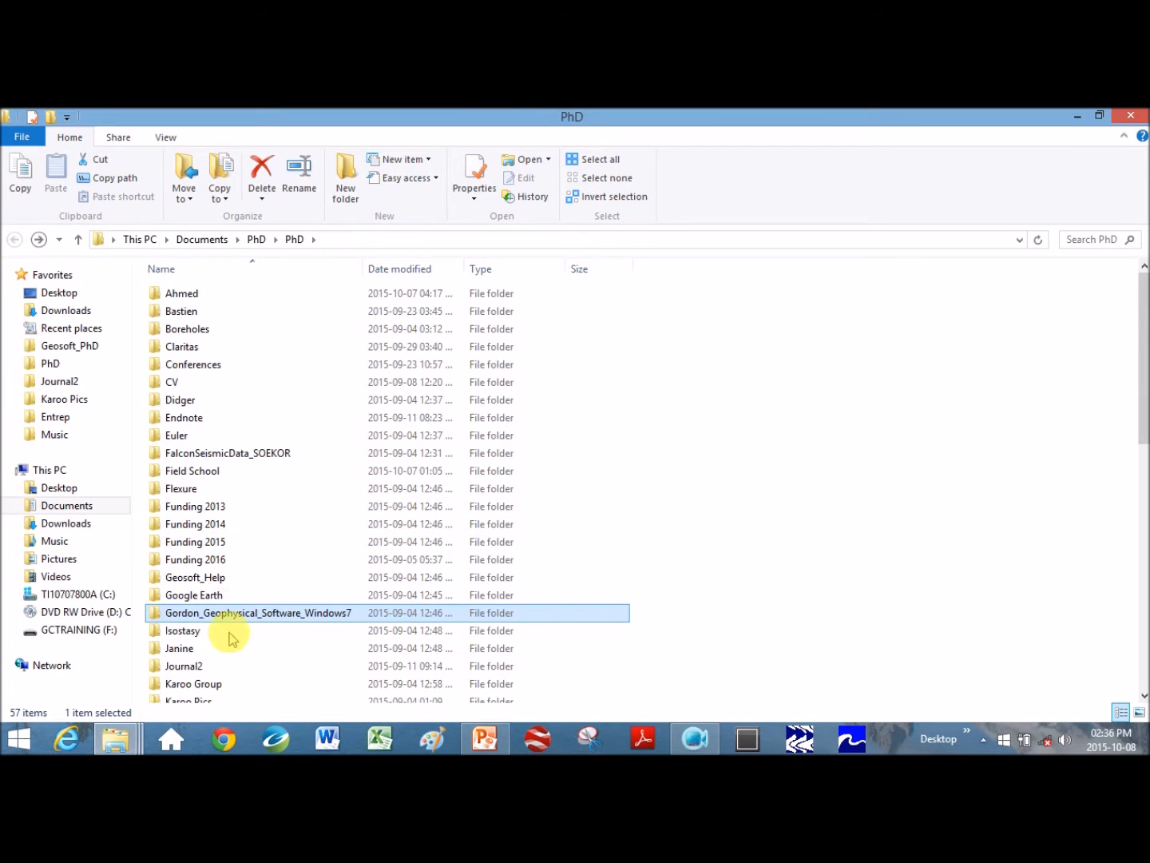
double_click(254, 613)
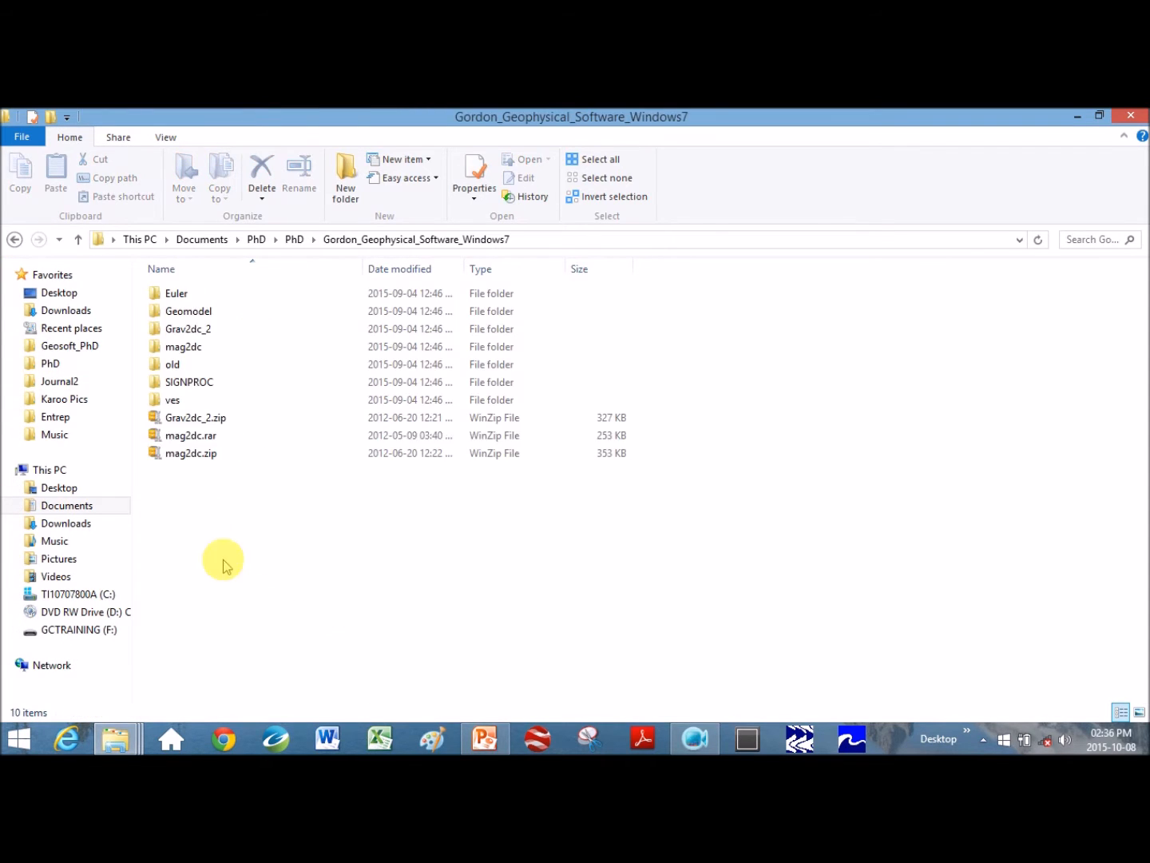
double_click(186, 346)
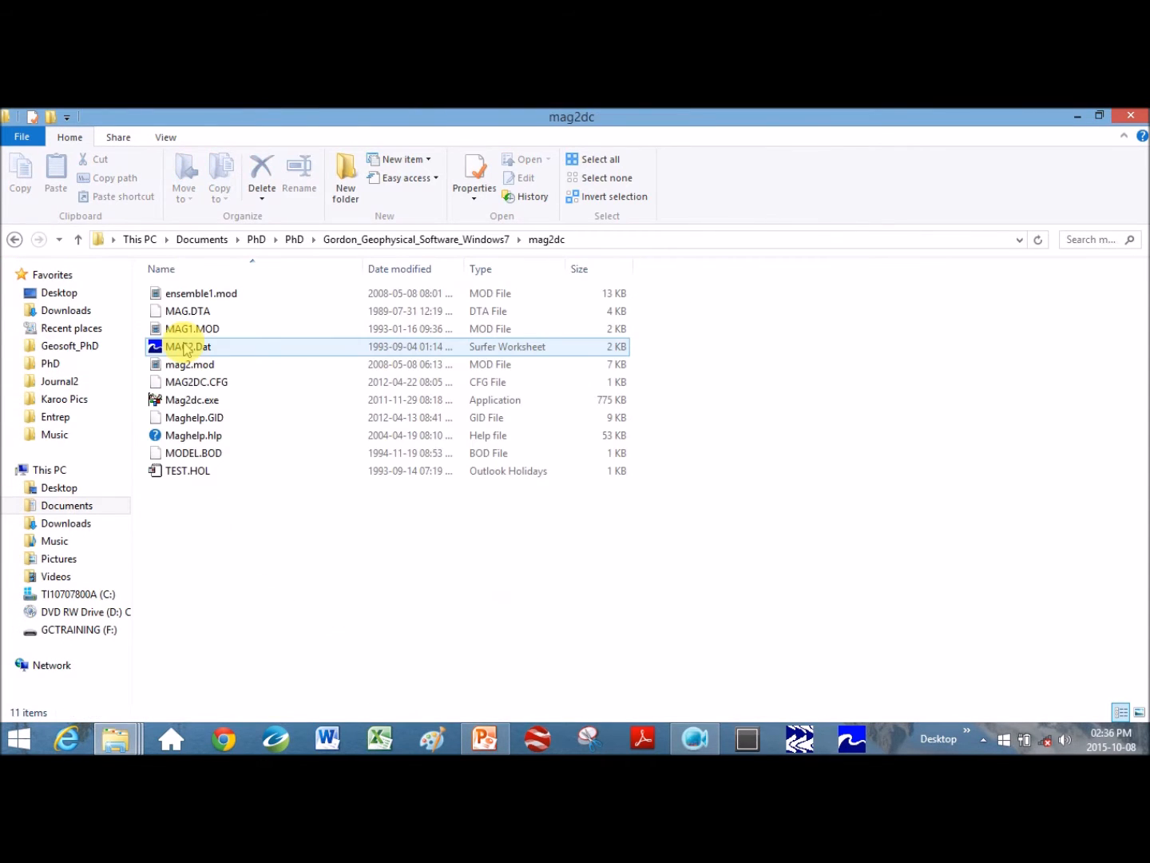
double_click(179, 402)
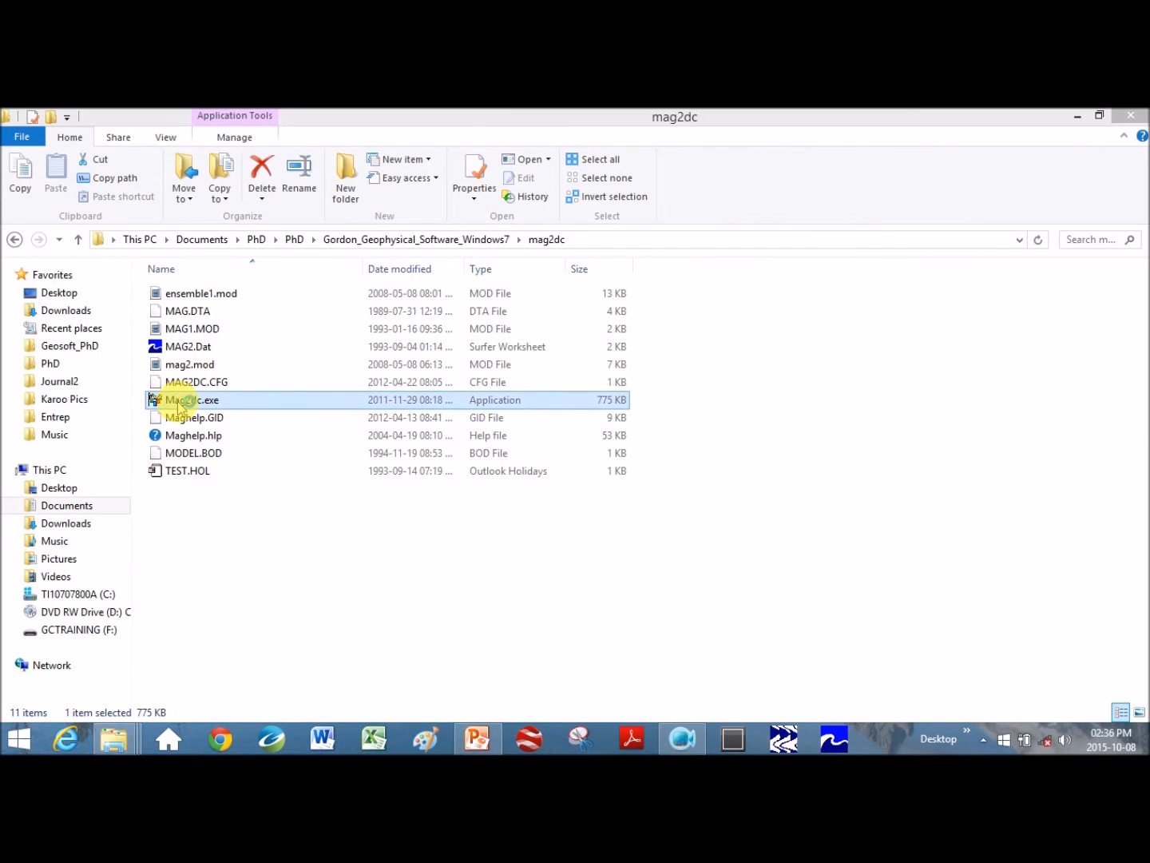
left_click(1086, 432)
left_click_drag(1085, 432, 313, 114)
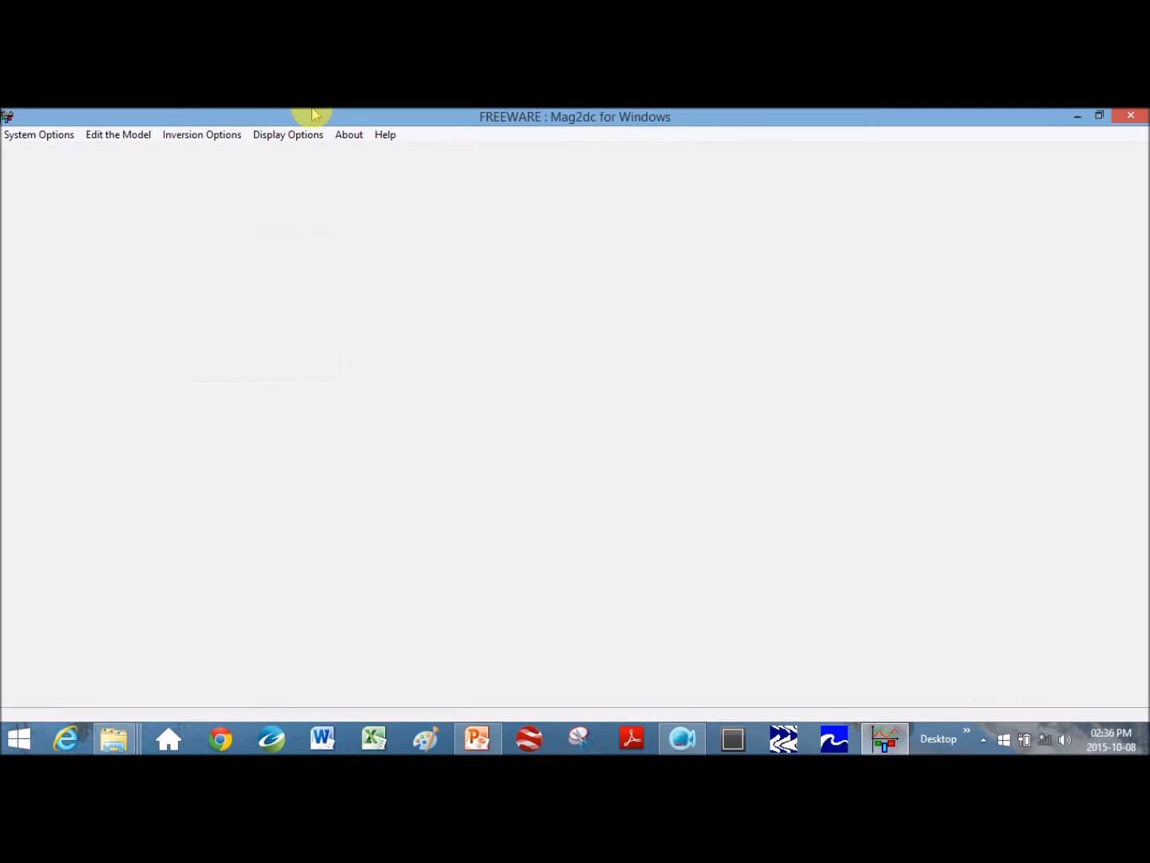
Begin a new model and set its maximum display depth to 200
left_click(52, 137)
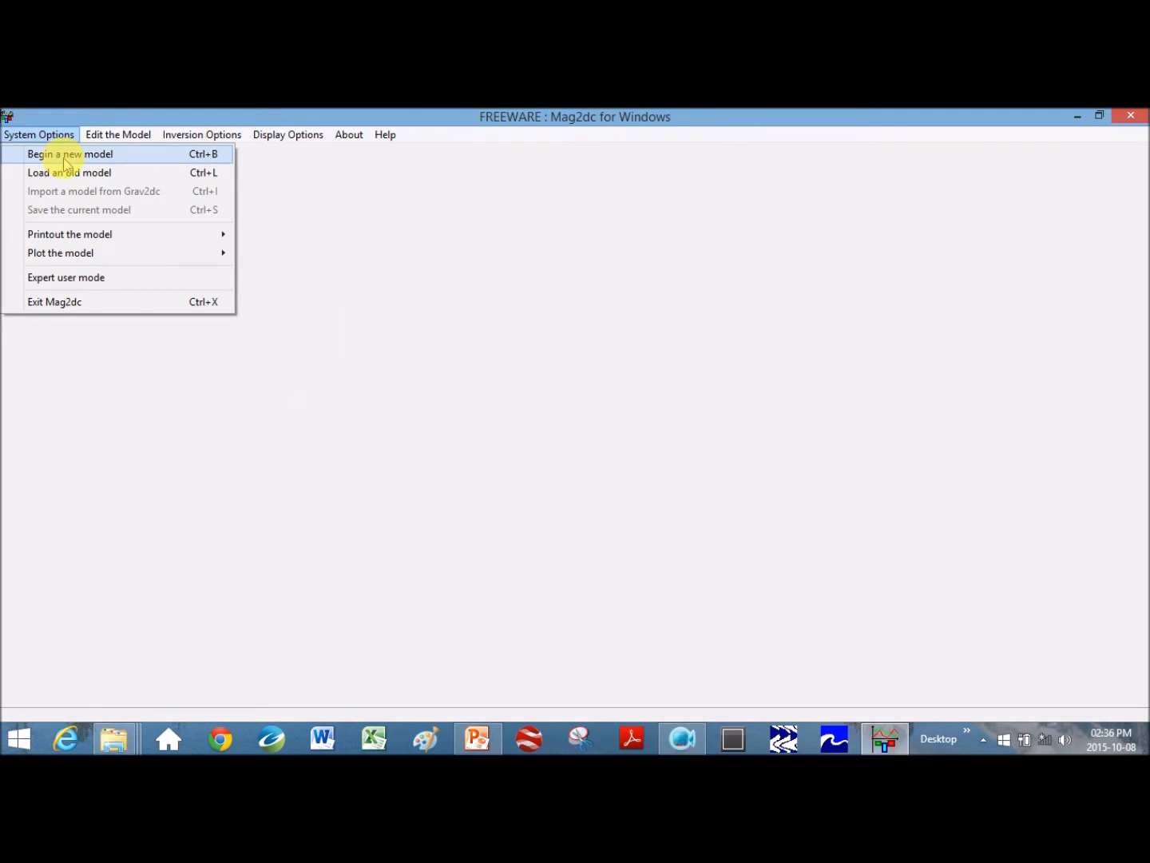
left_click(67, 155)
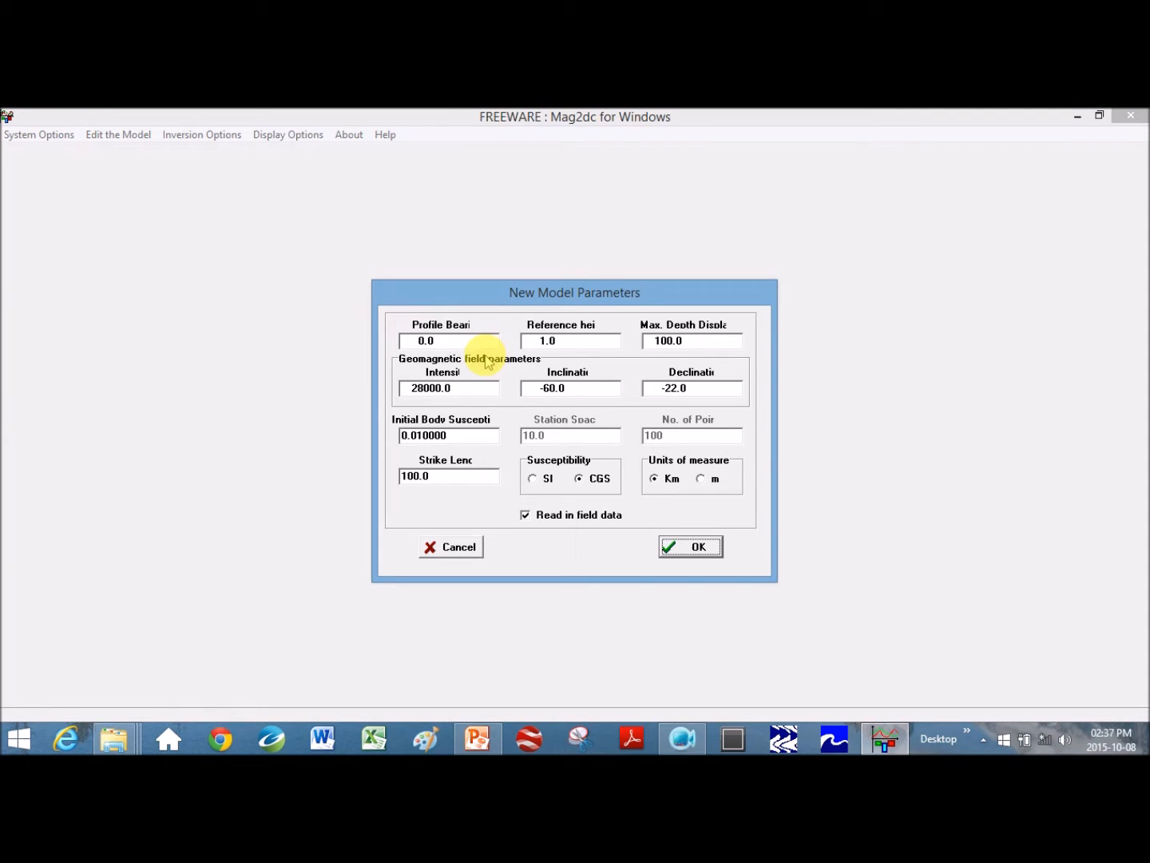
left_click(575, 340)
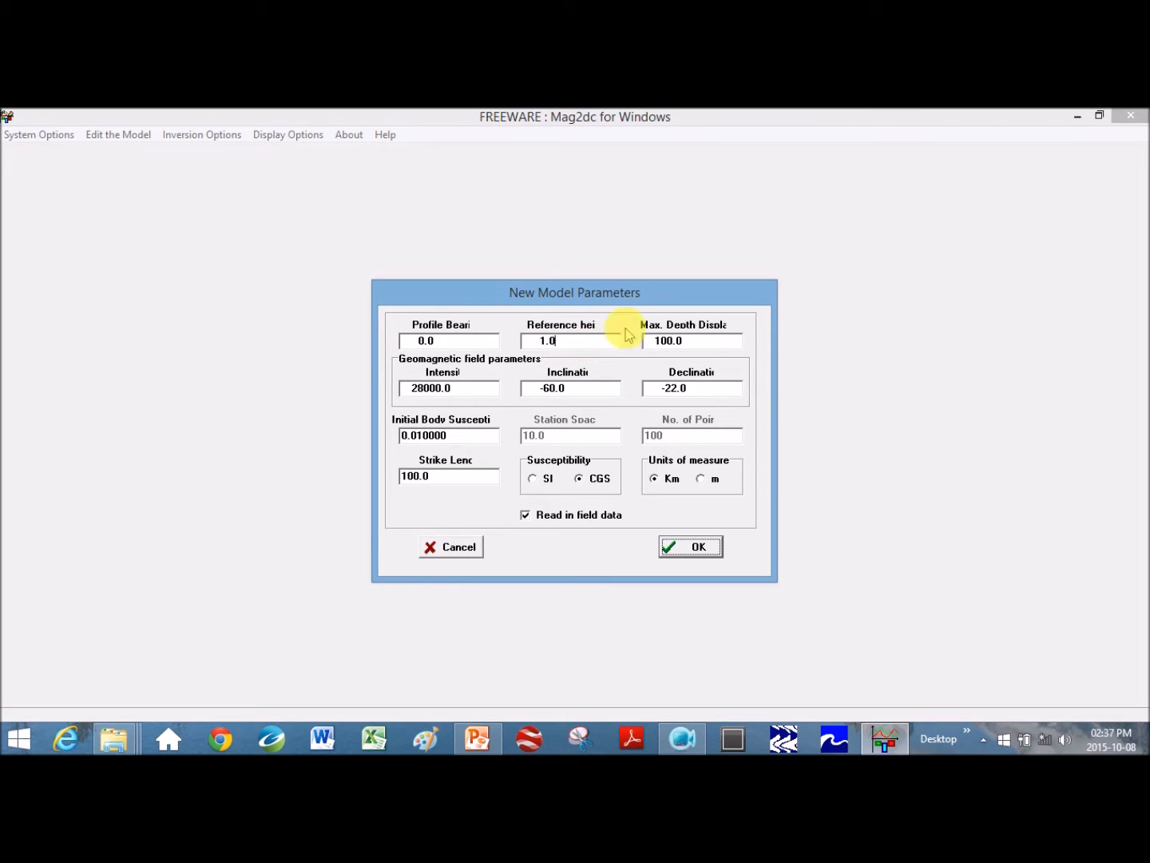
left_click(708, 338)
left_click_drag(707, 338, 614, 339)
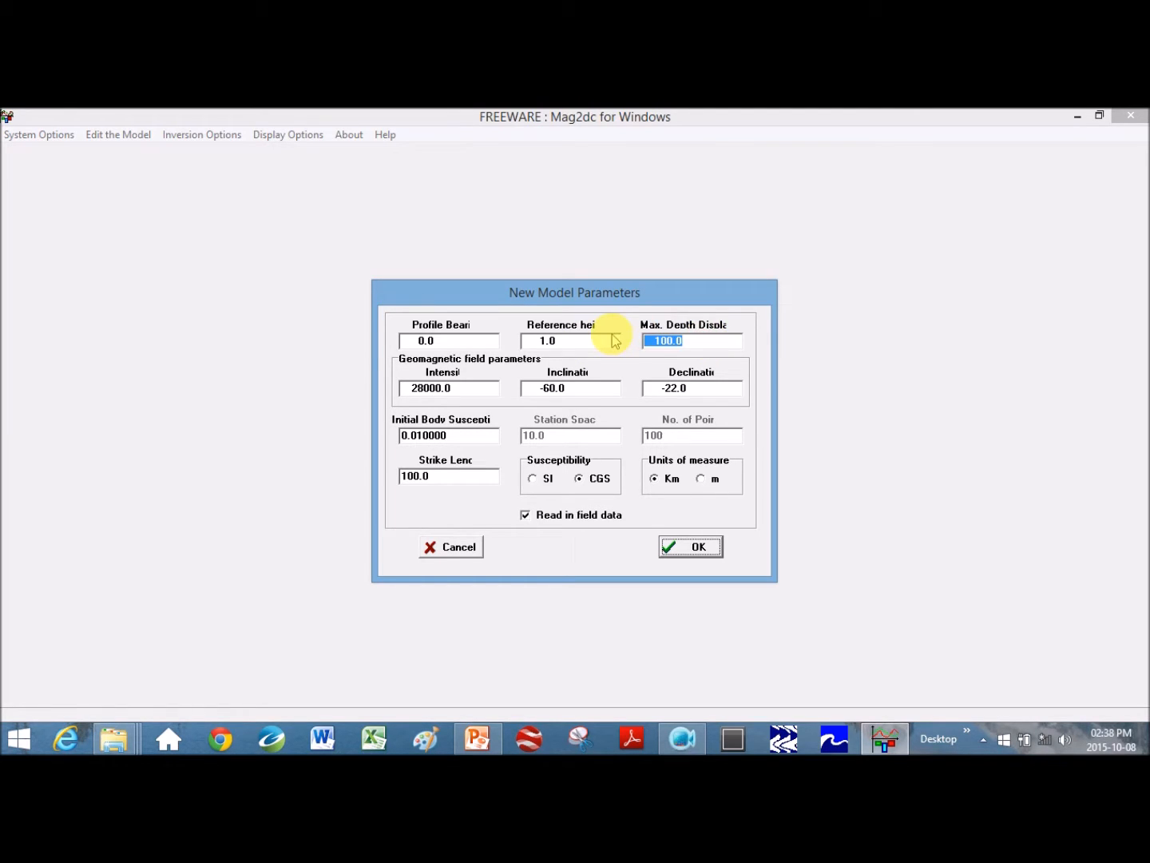
type("200")
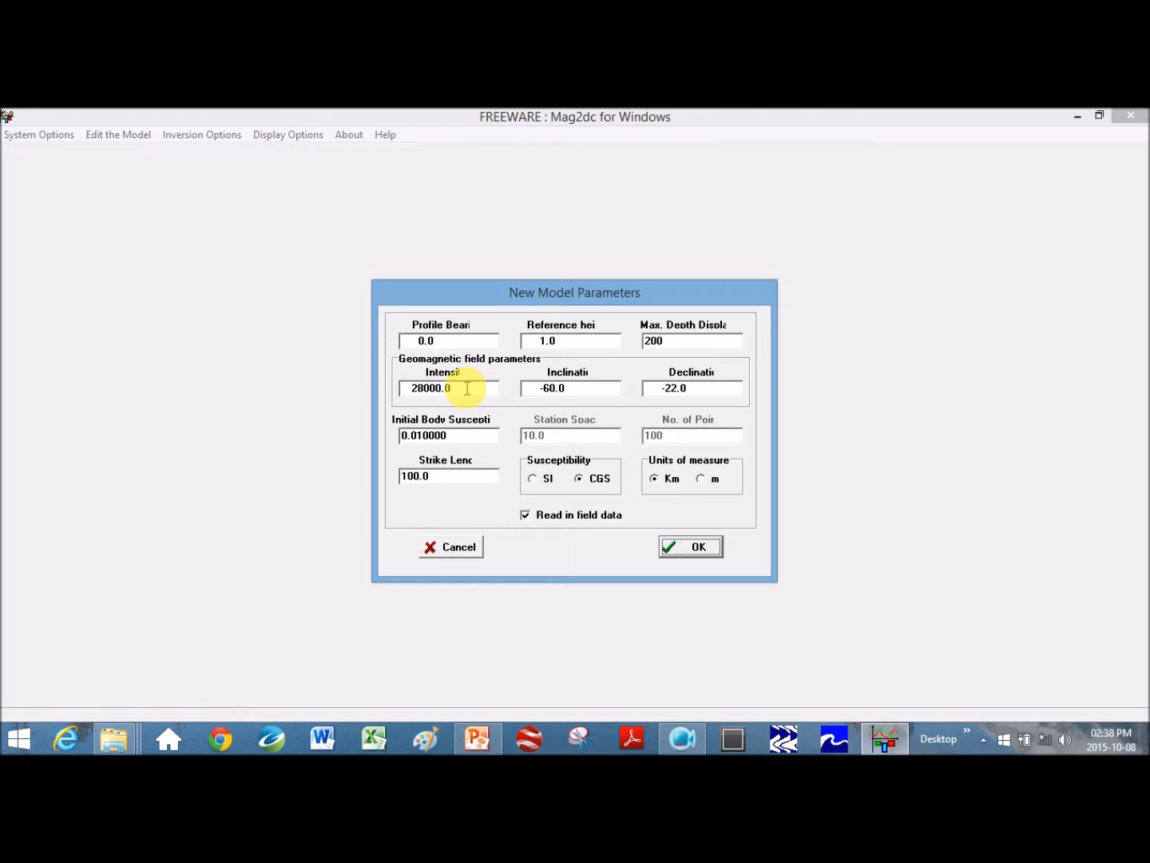
Set the strike length to 1000, the units of measure to m and the susceptibility to SI, then accept the new model parameters
left_click(695, 388)
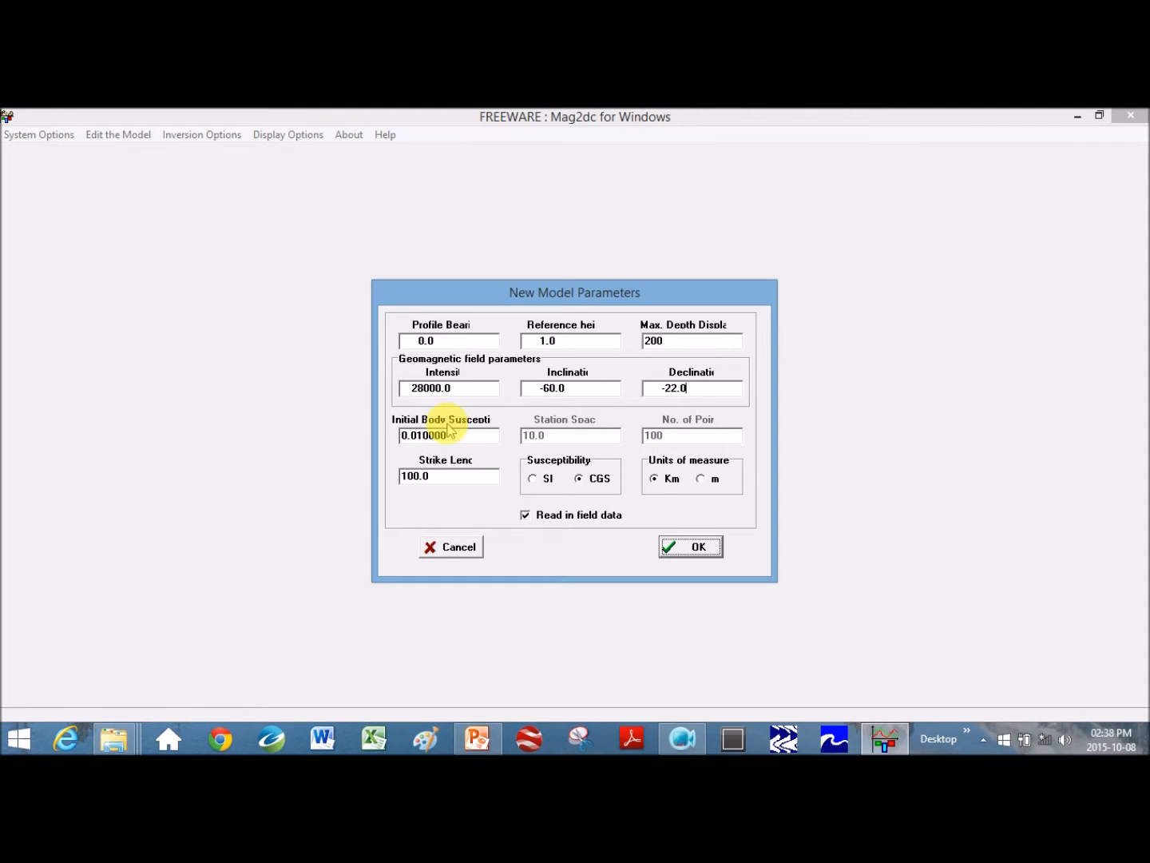
left_click(413, 479)
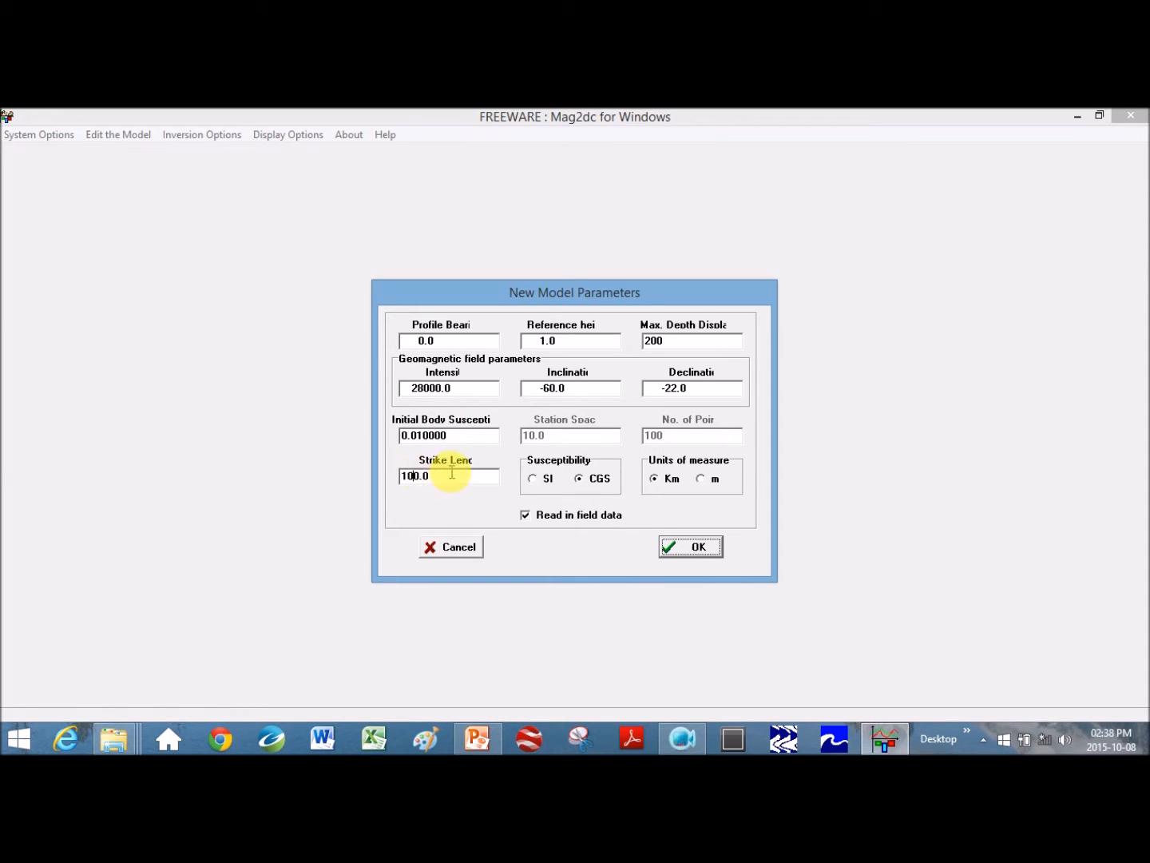
type("0")
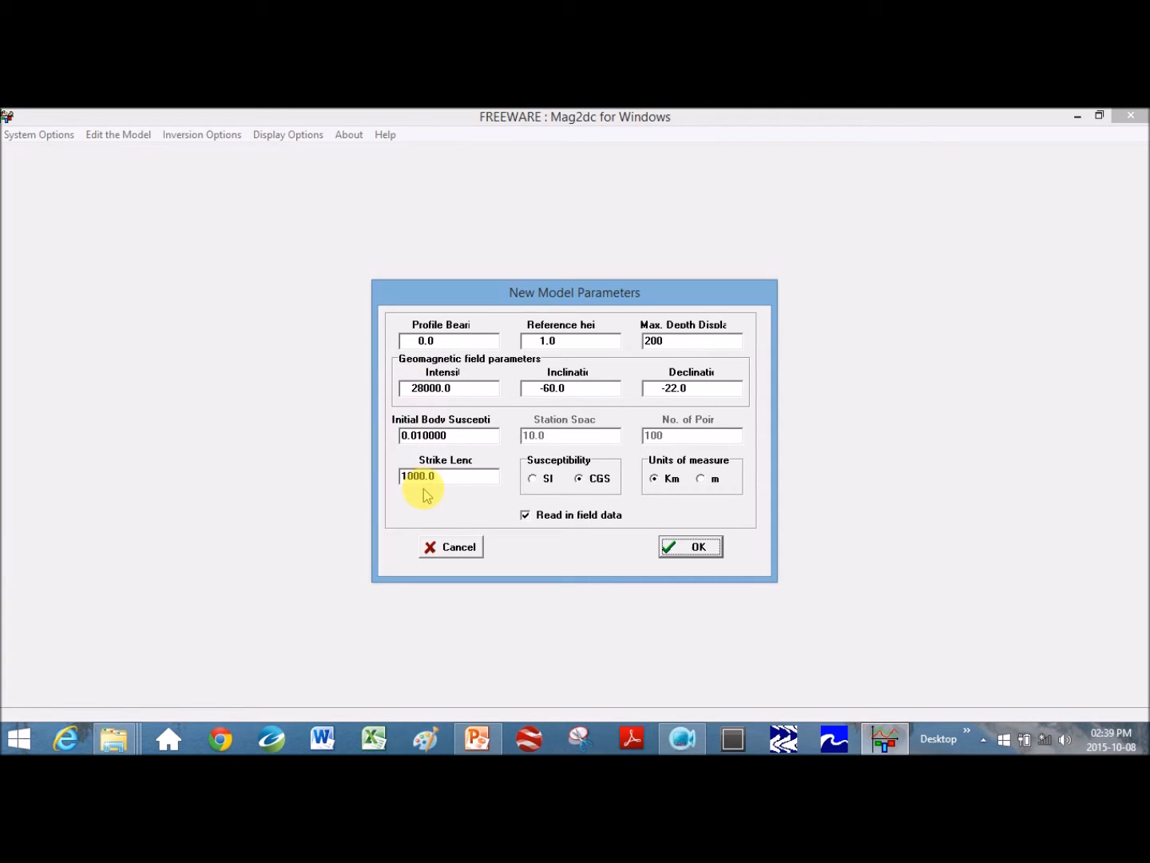
left_click(703, 481)
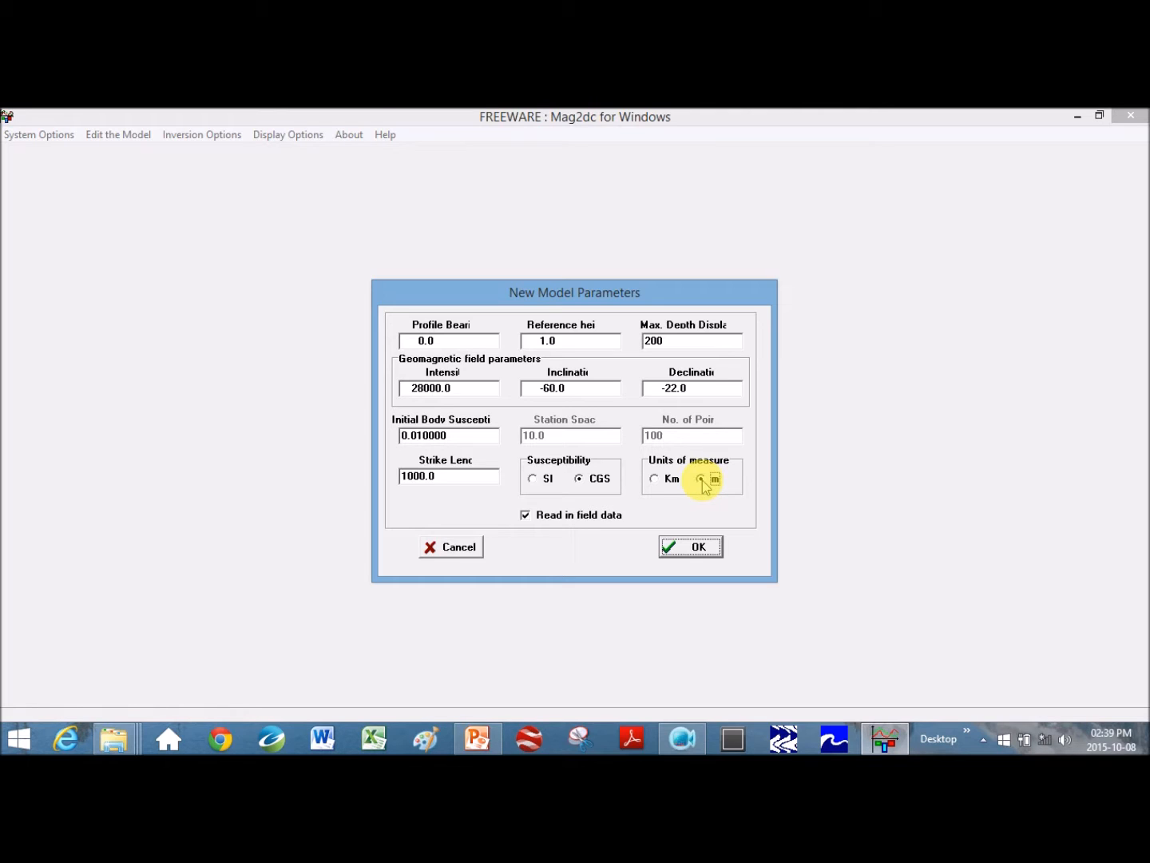
left_click(533, 480)
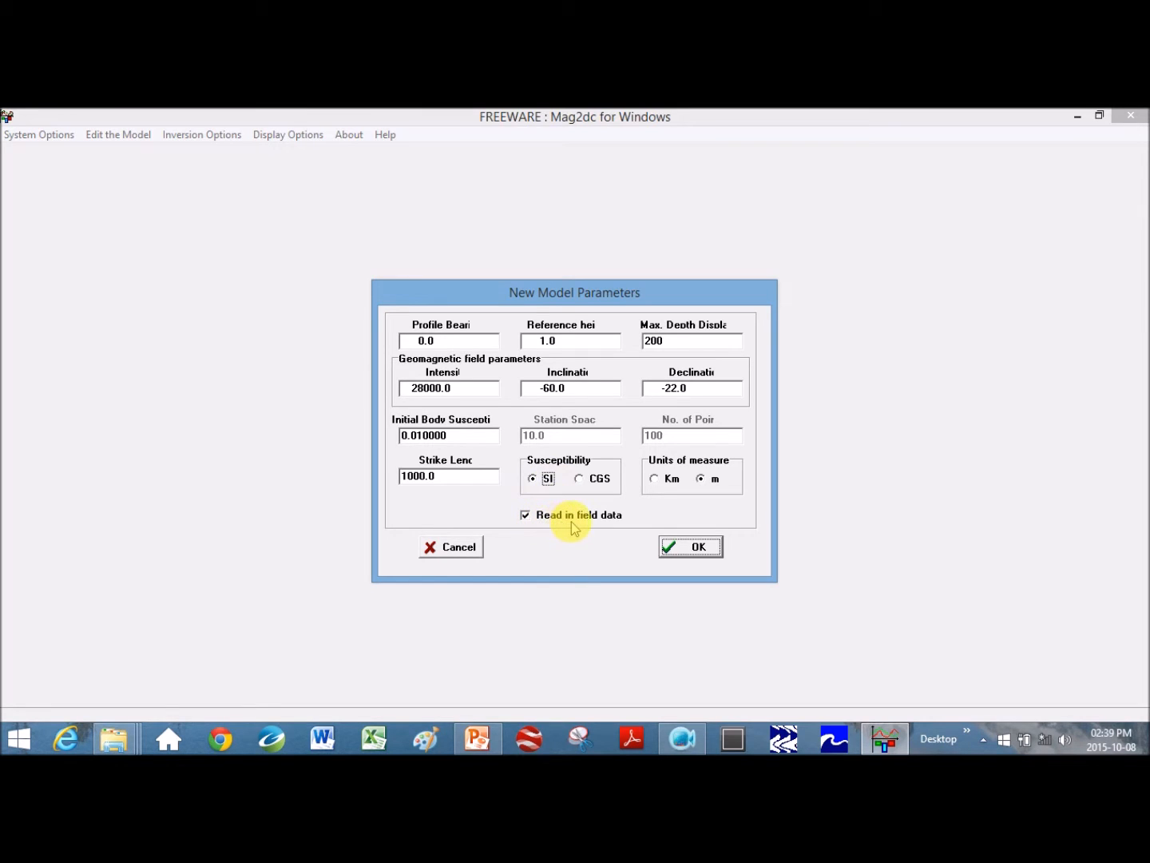
left_click(680, 548)
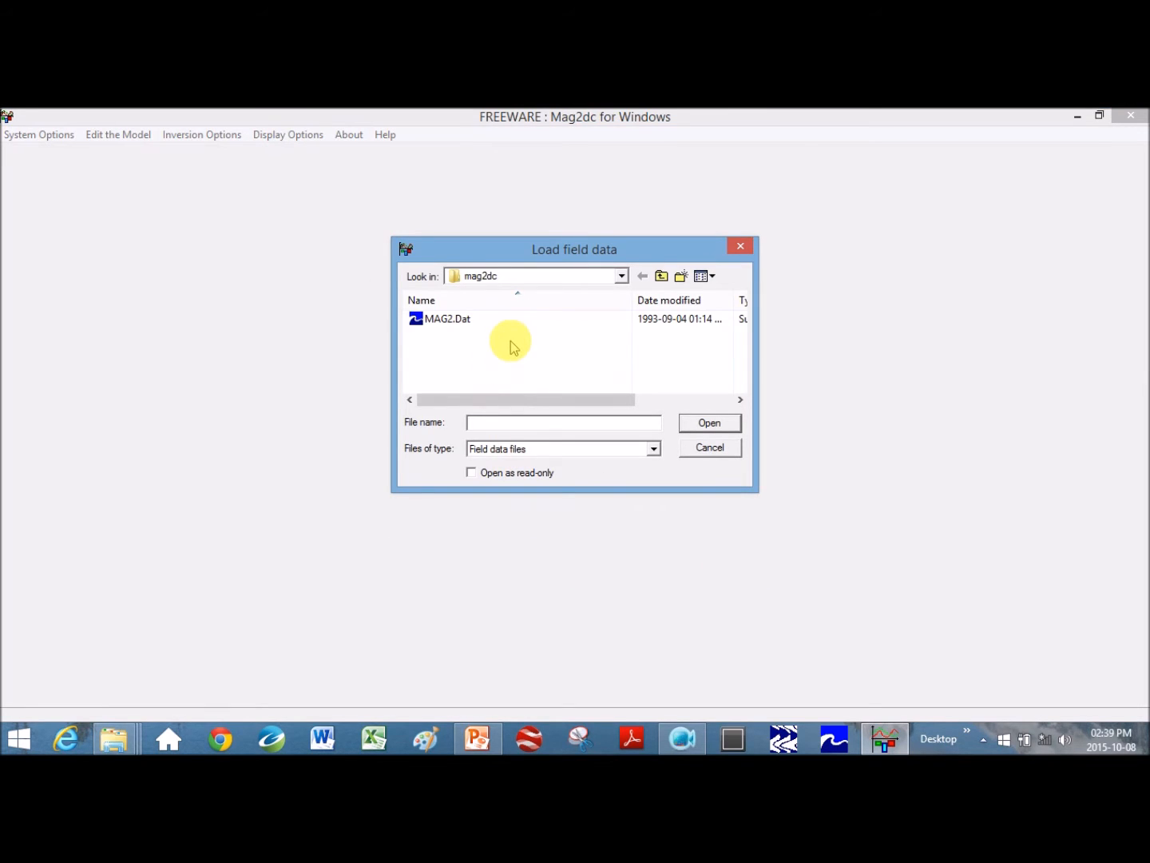
Load MAG2.Dat from the mag2dc folder as the model's field data
left_click(464, 322)
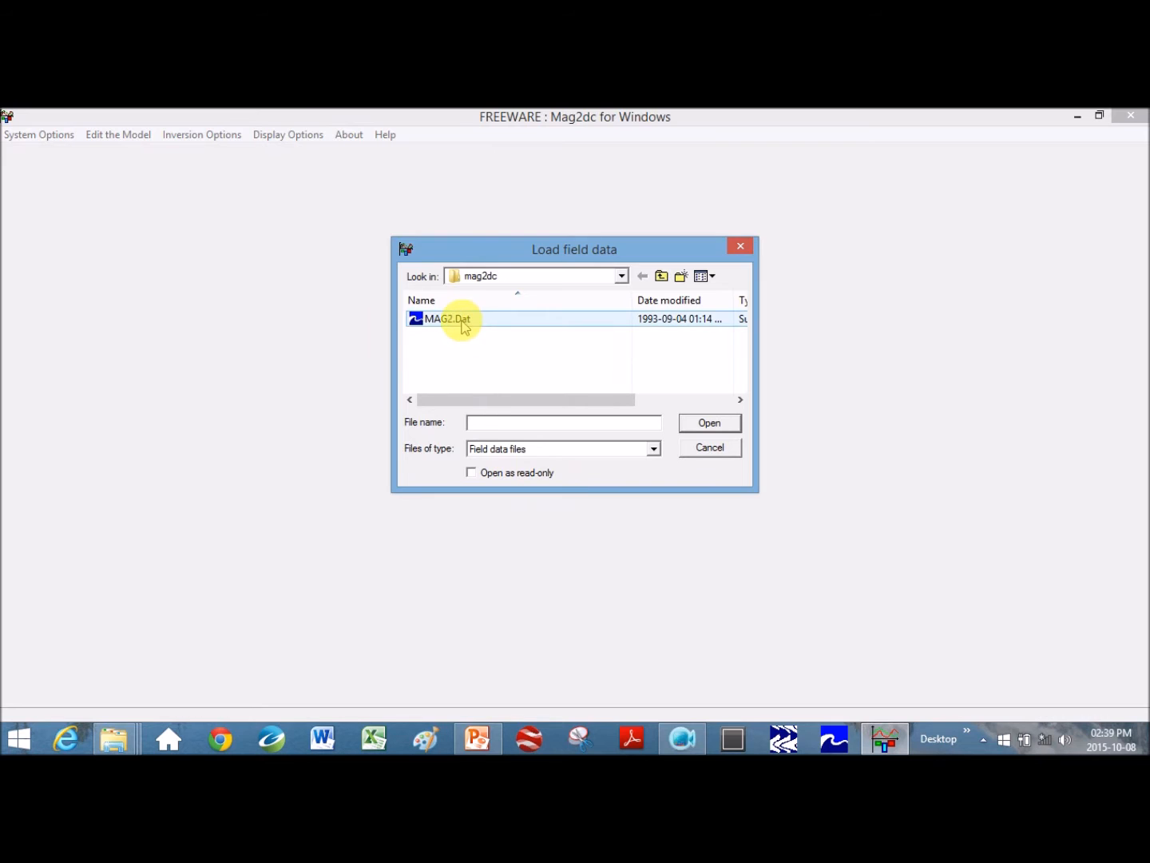
left_click(463, 321)
left_click(709, 423)
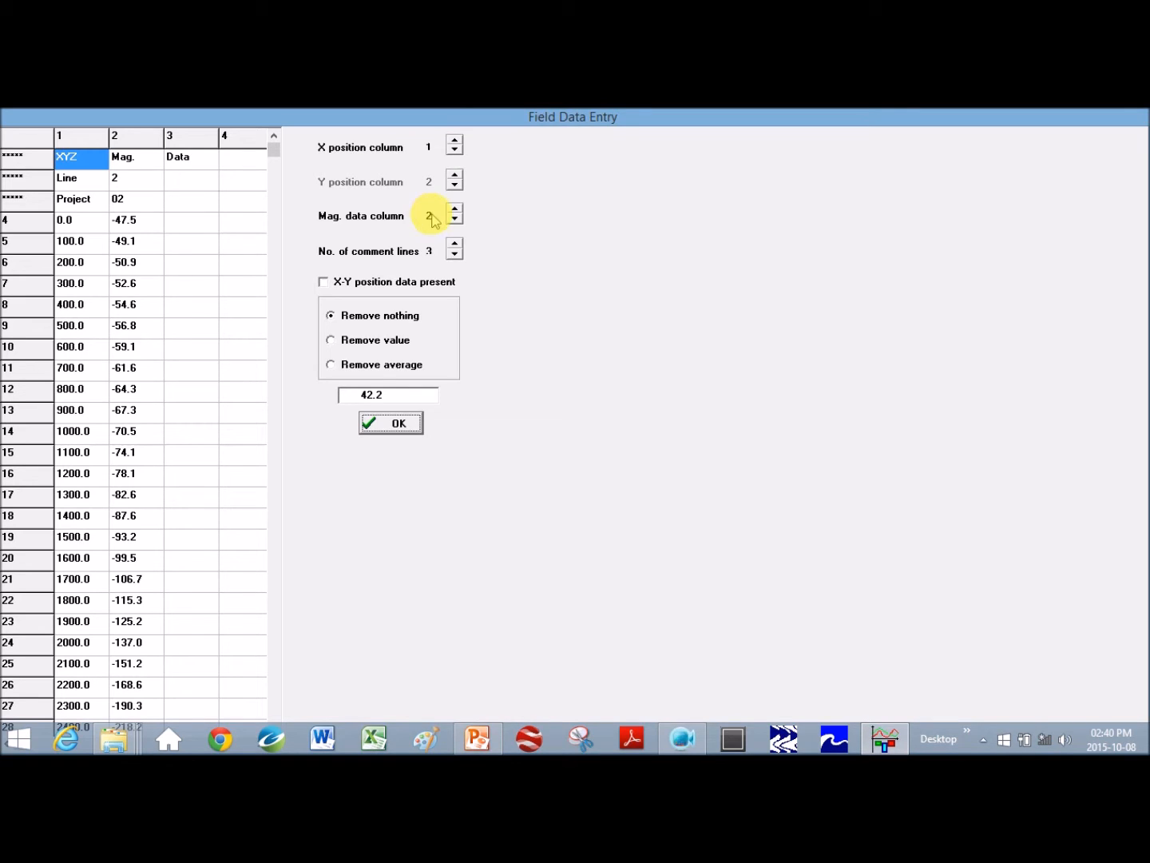
key("super+c")
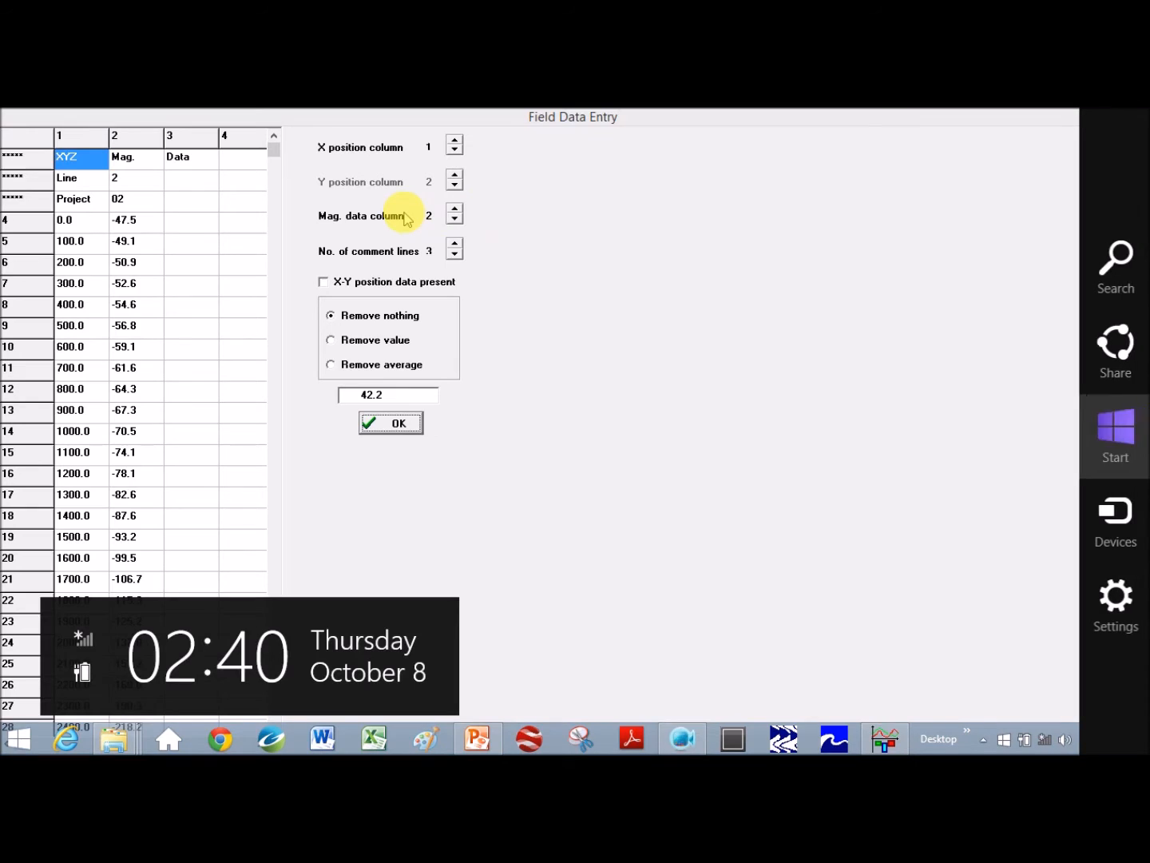
left_click(600, 209)
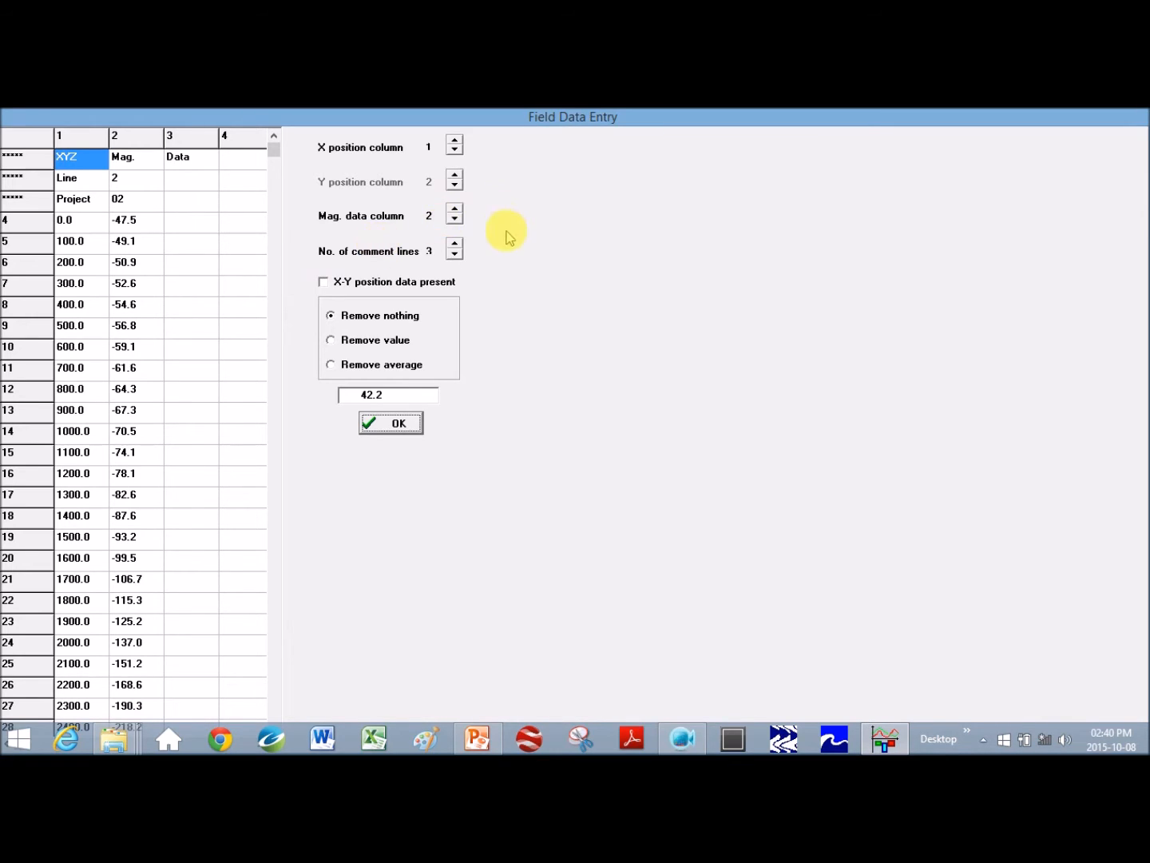
left_click(455, 254)
left_click(455, 255)
left_click(455, 242)
left_click(455, 243)
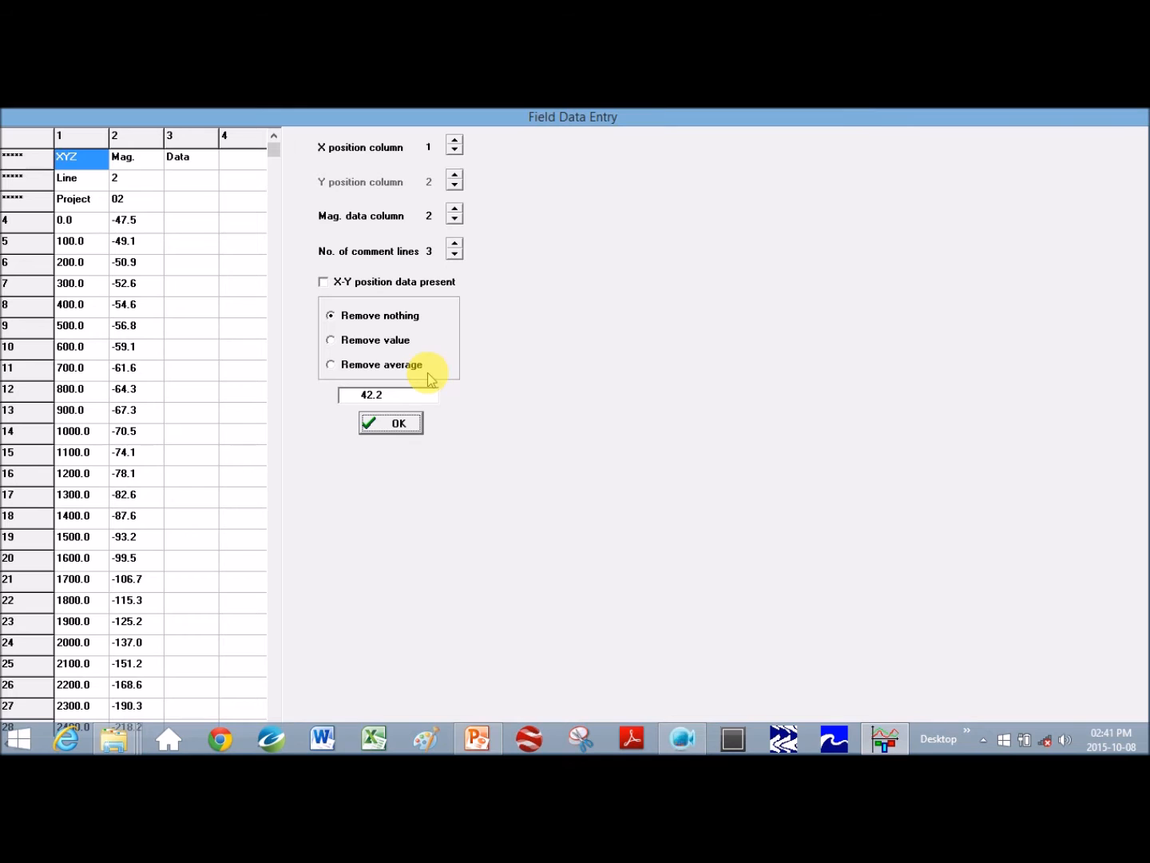
Accept the field data settings and draw a four-cornered dyke from about 2917 to 3077 m at 8 m depth, reaching the section's base
left_click(393, 423)
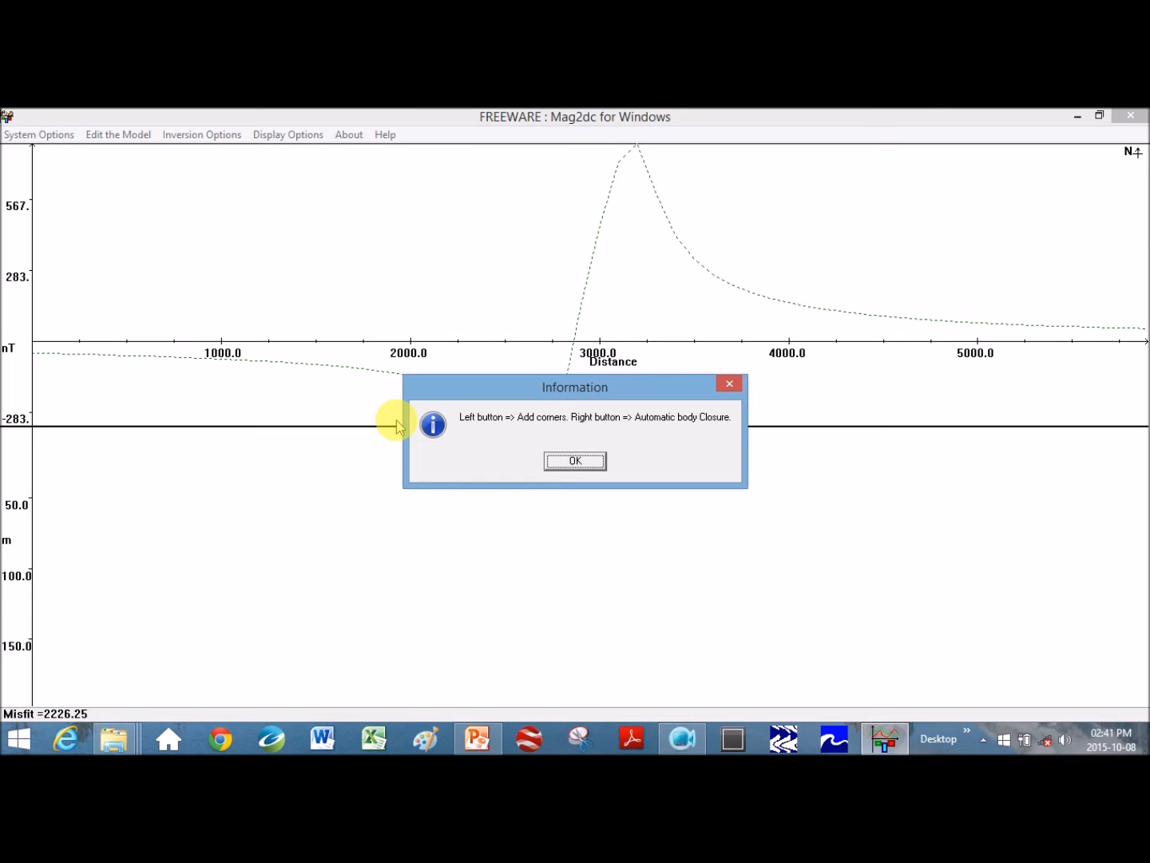
left_click(572, 461)
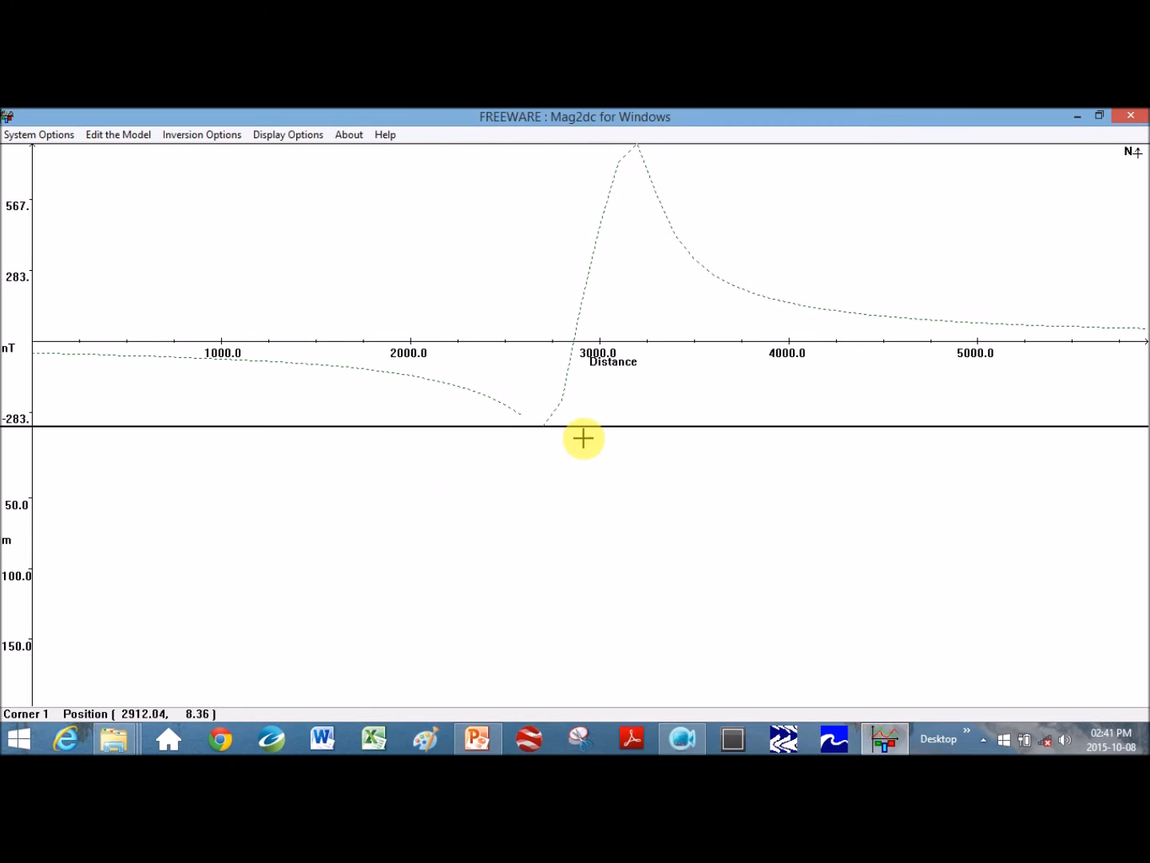
left_click(584, 438)
left_click(613, 437)
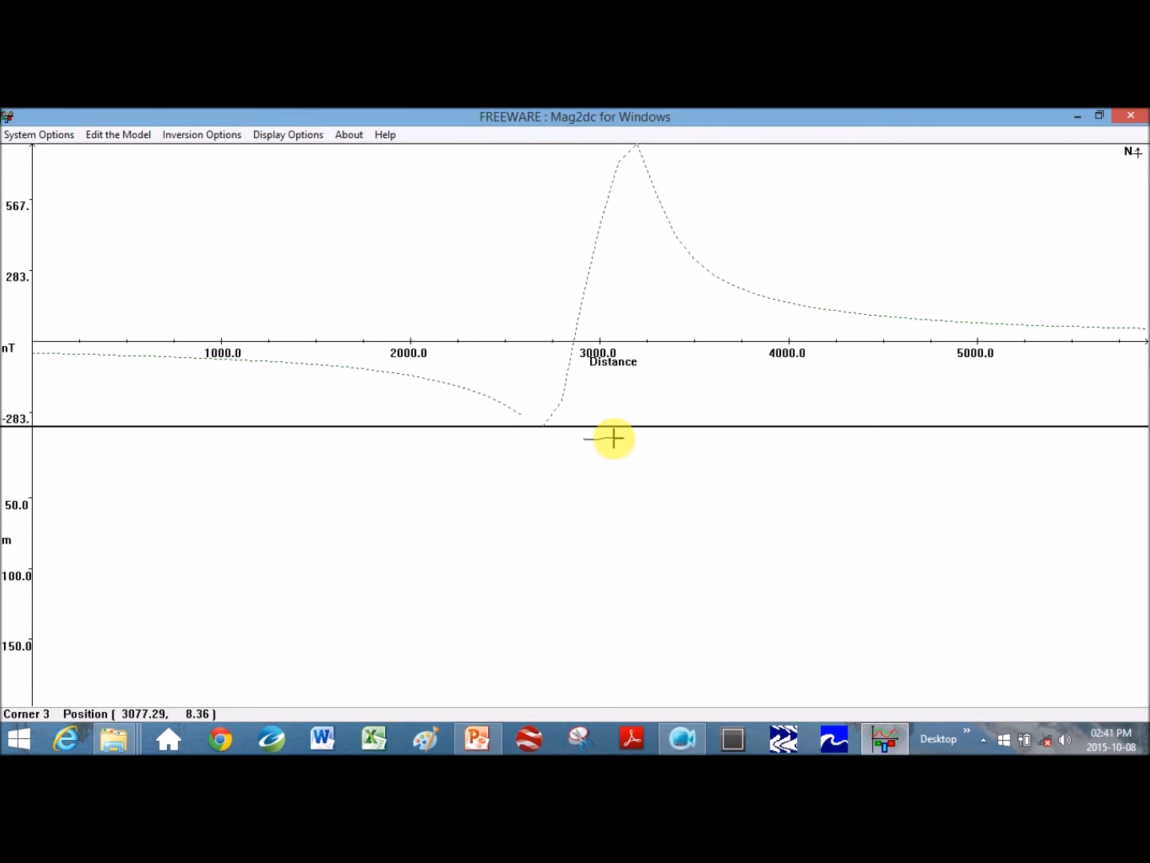
left_click(628, 704)
left_click(606, 707)
right_click(606, 707)
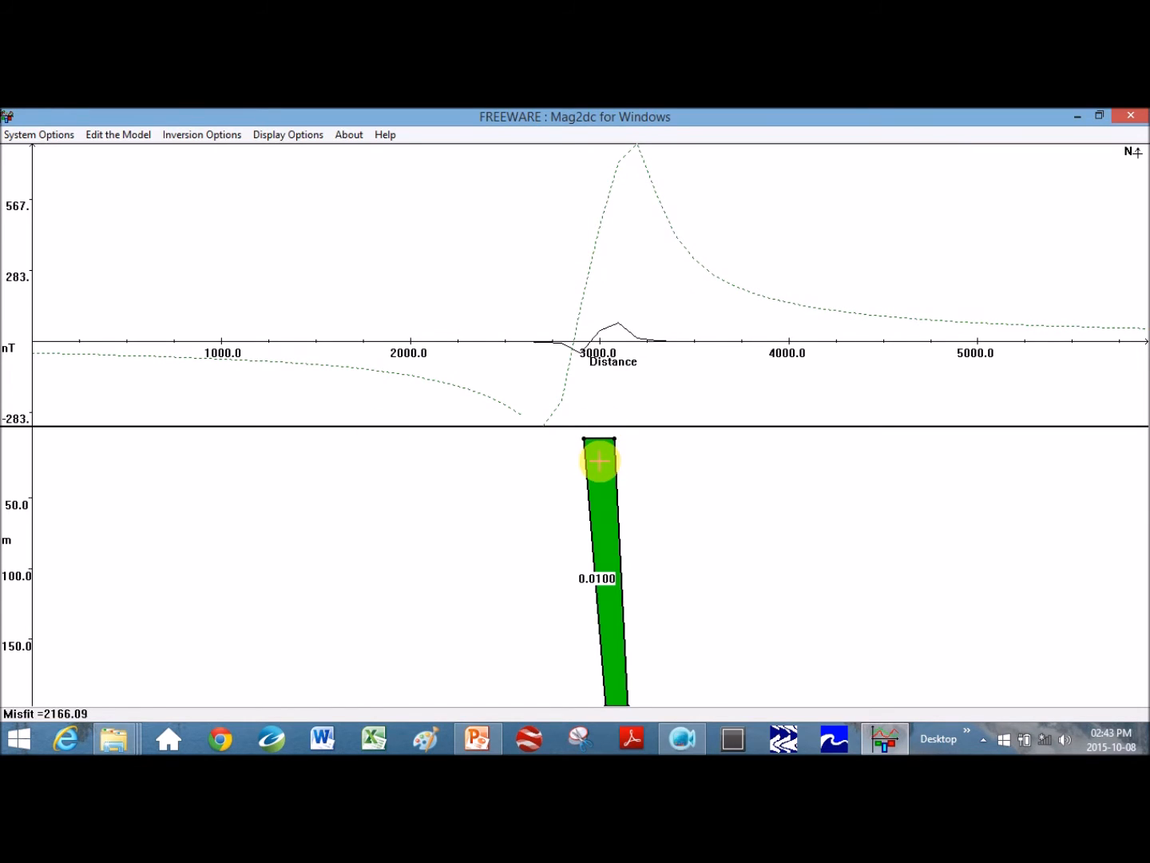
Numerically set corner 1 of the dyke body to horizontal position 2995 and depth 4
left_click(95, 140)
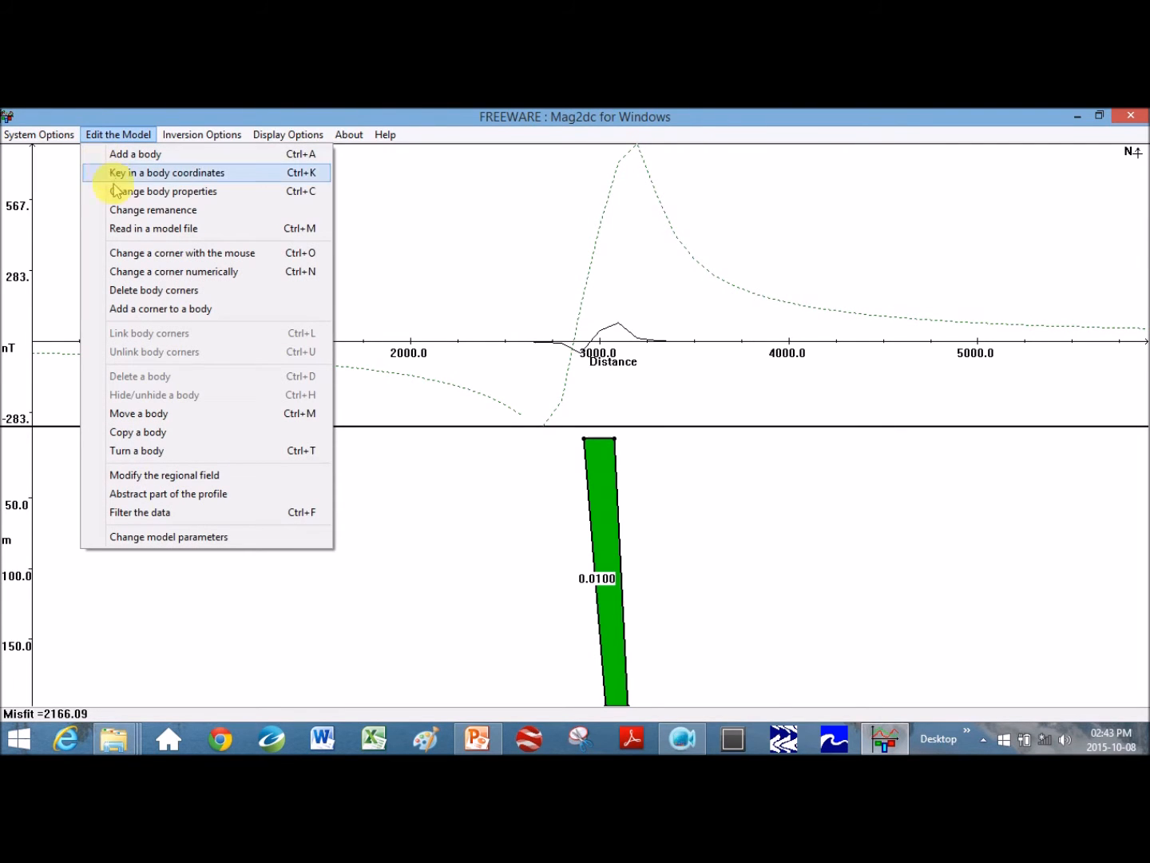
left_click(149, 274)
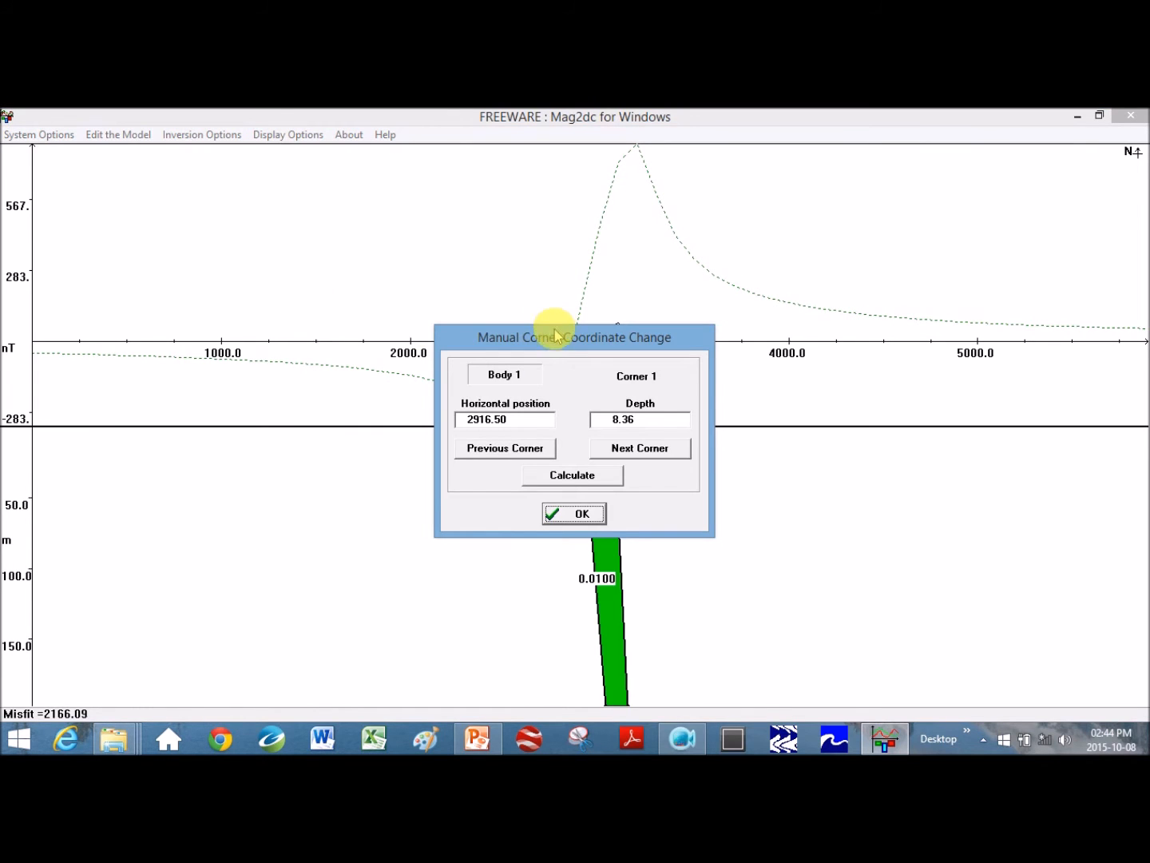
left_click_drag(553, 340, 339, 412)
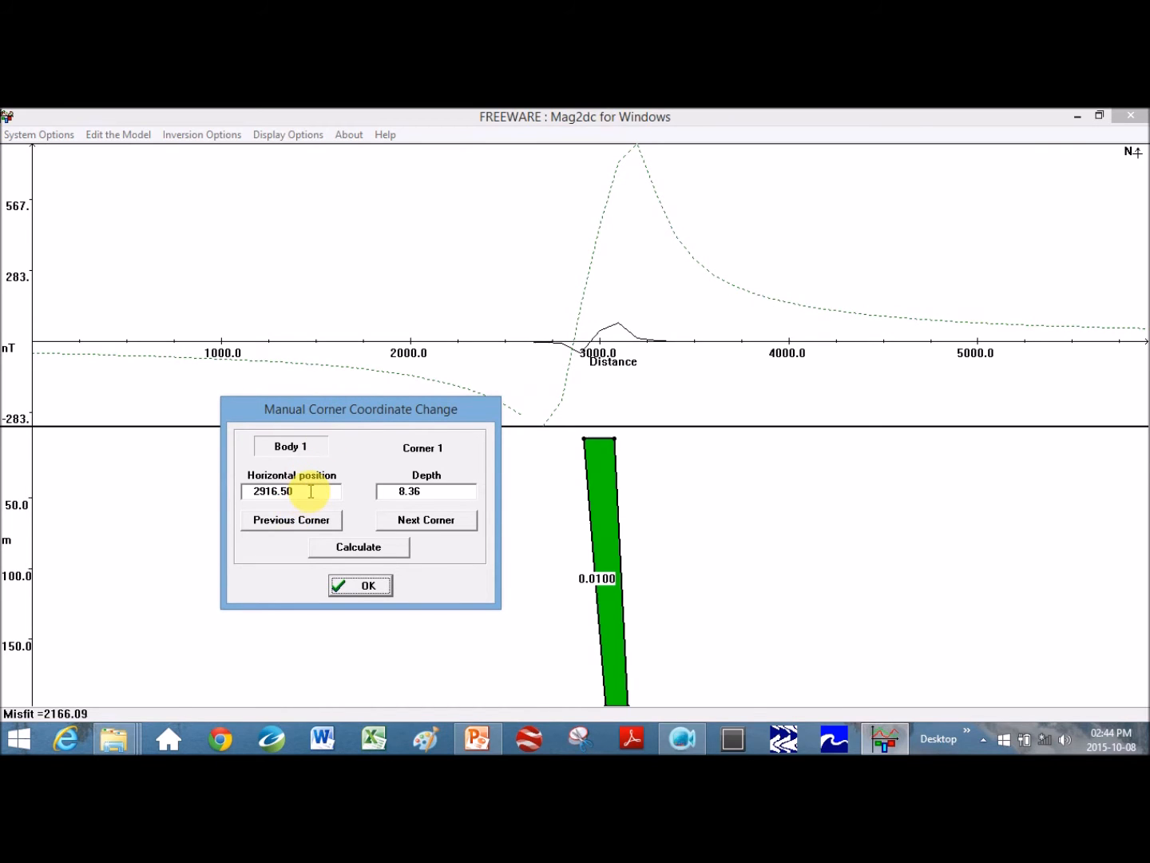
left_click_drag(311, 492, 255, 497)
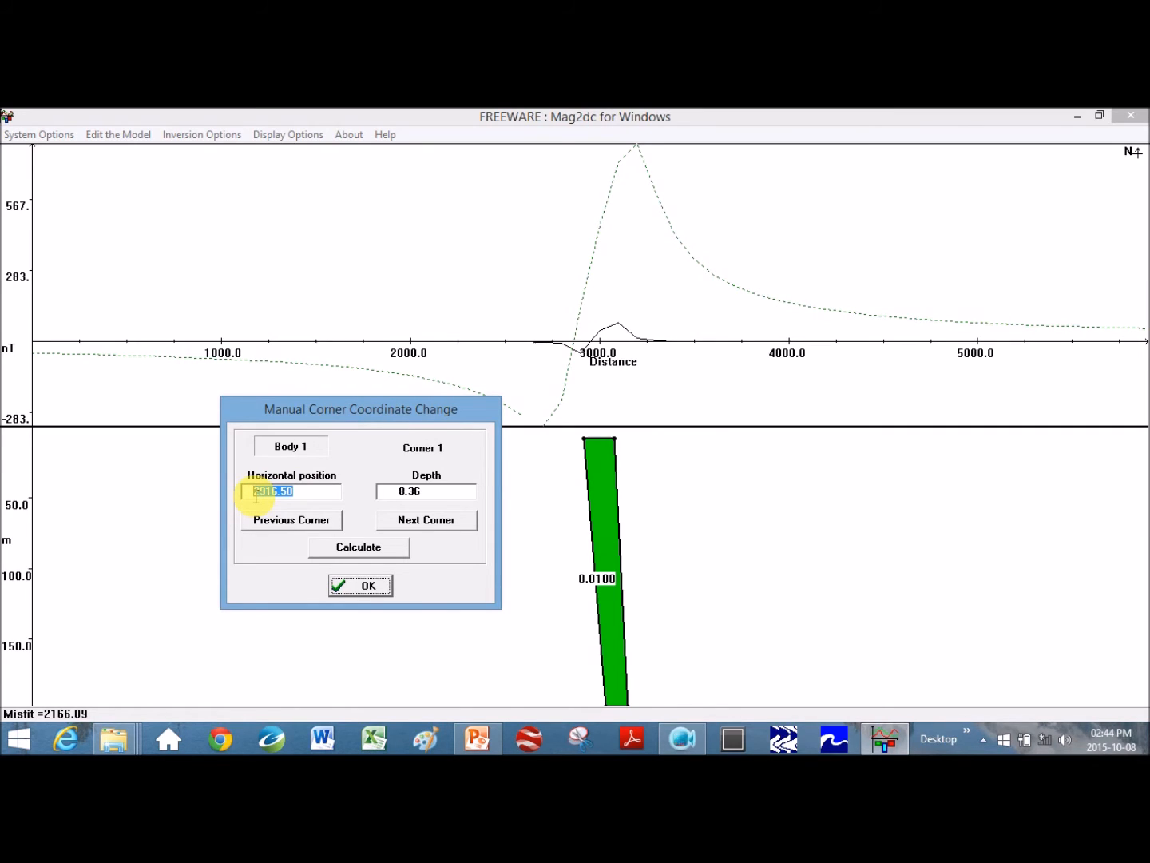
type("295")
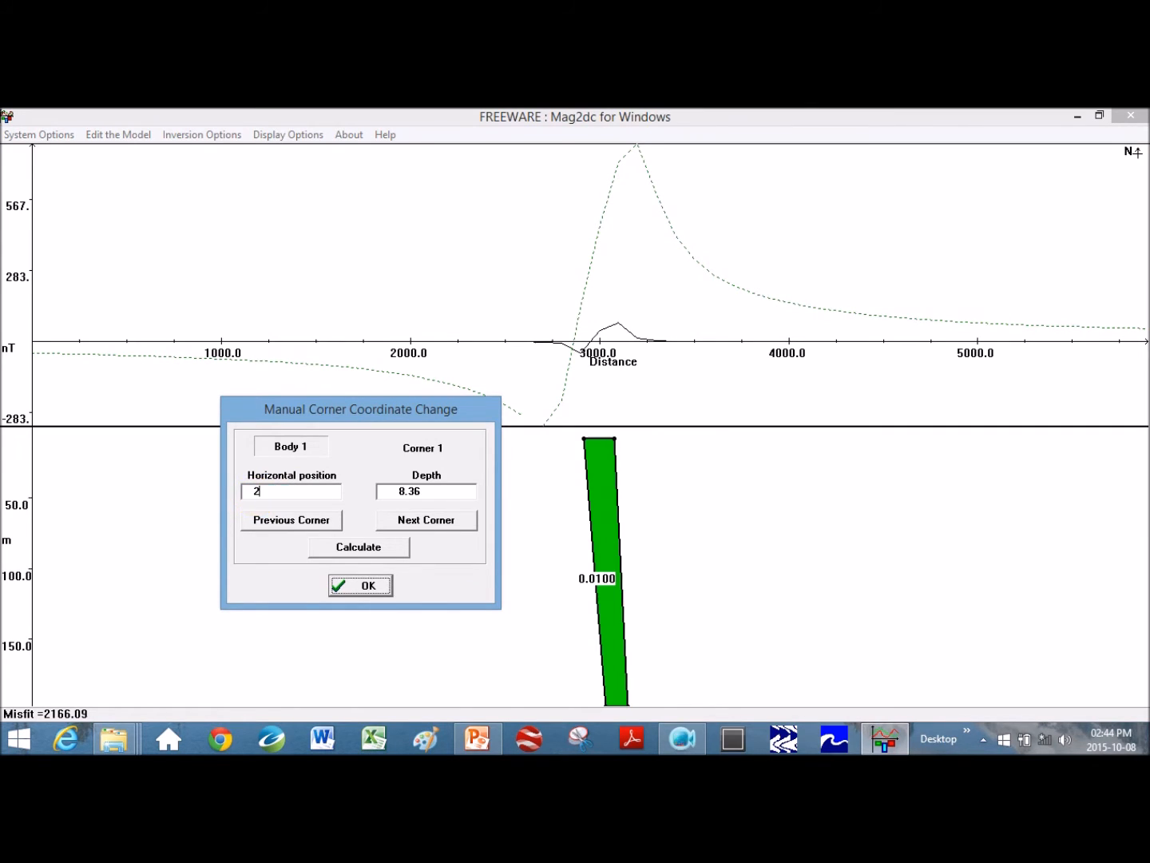
key("BackSpace")
type("95")
key("Tab")
type("4")
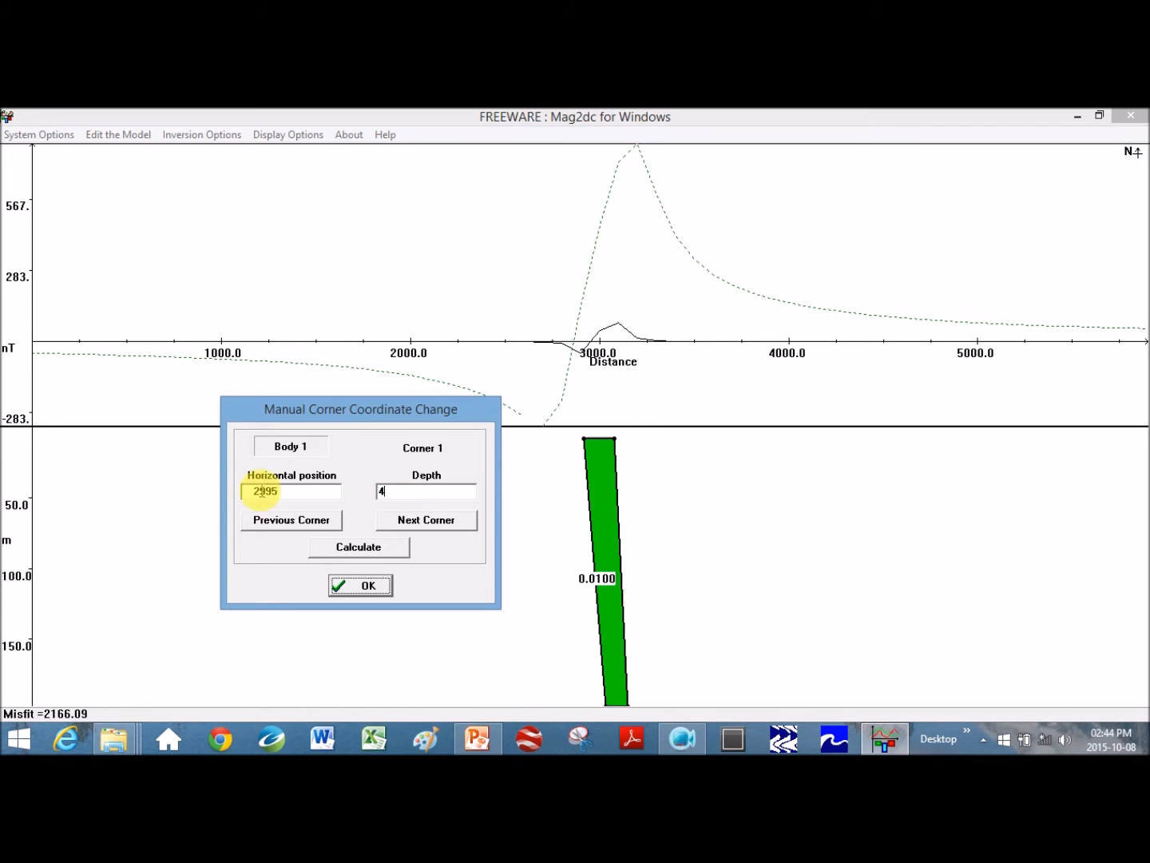
Set corner 2 of the dyke body to horizontal position 3005 and depth 4
left_click(428, 523)
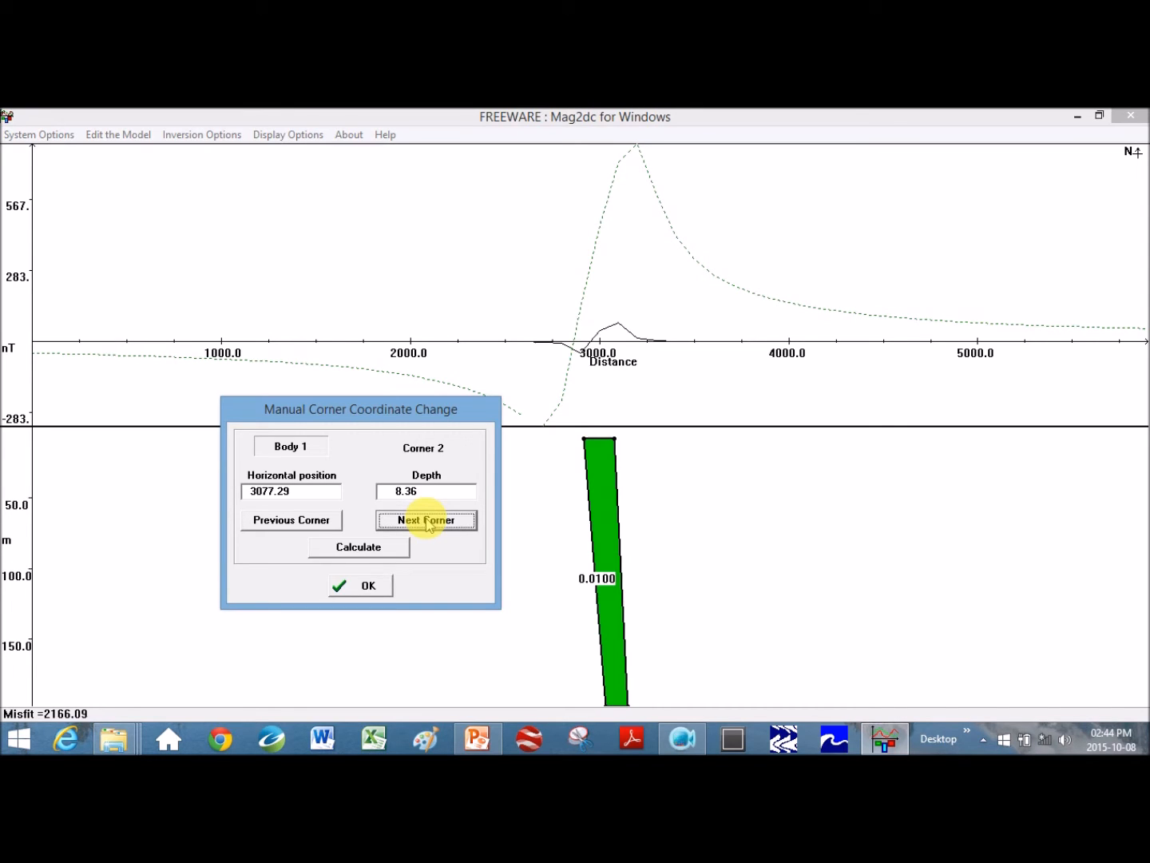
left_click(312, 491)
key("BackSpace")
key("BackSpace")
key("BackSpace")
key("BackSpace")
key("BackSpace")
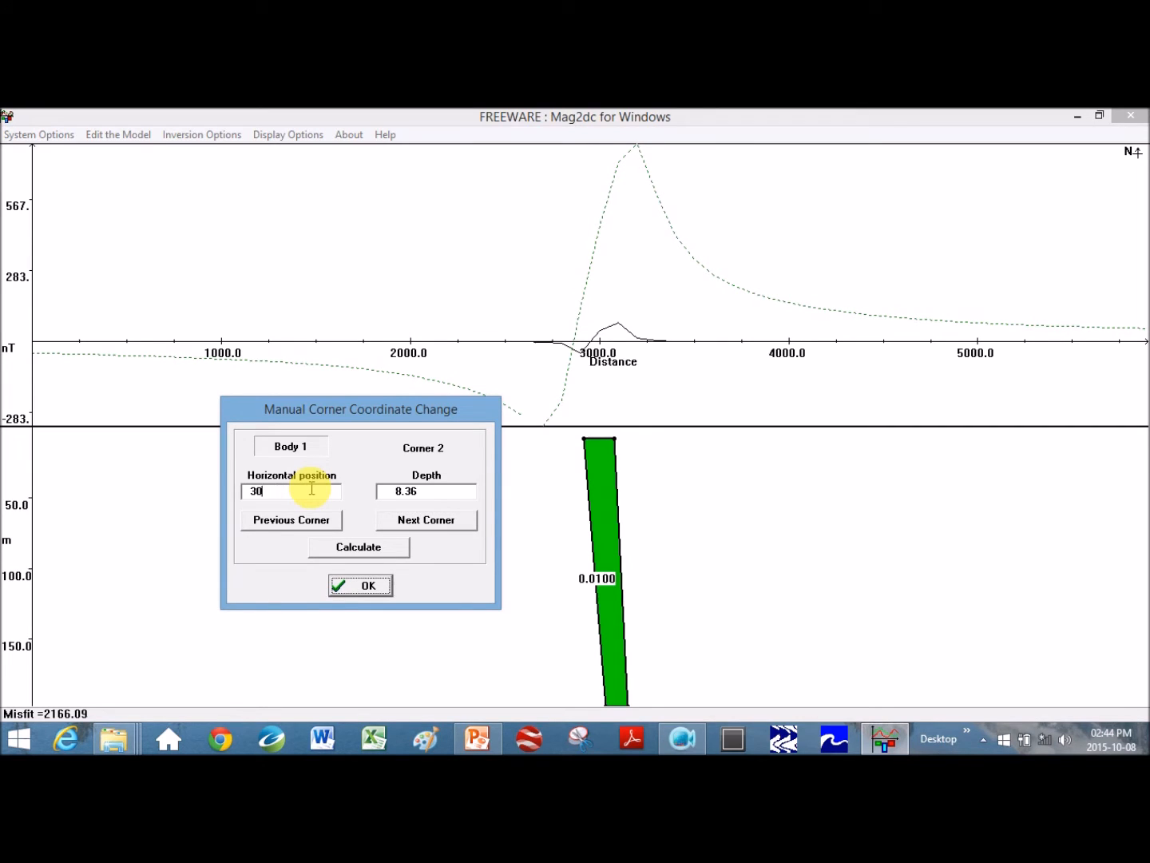
type("05")
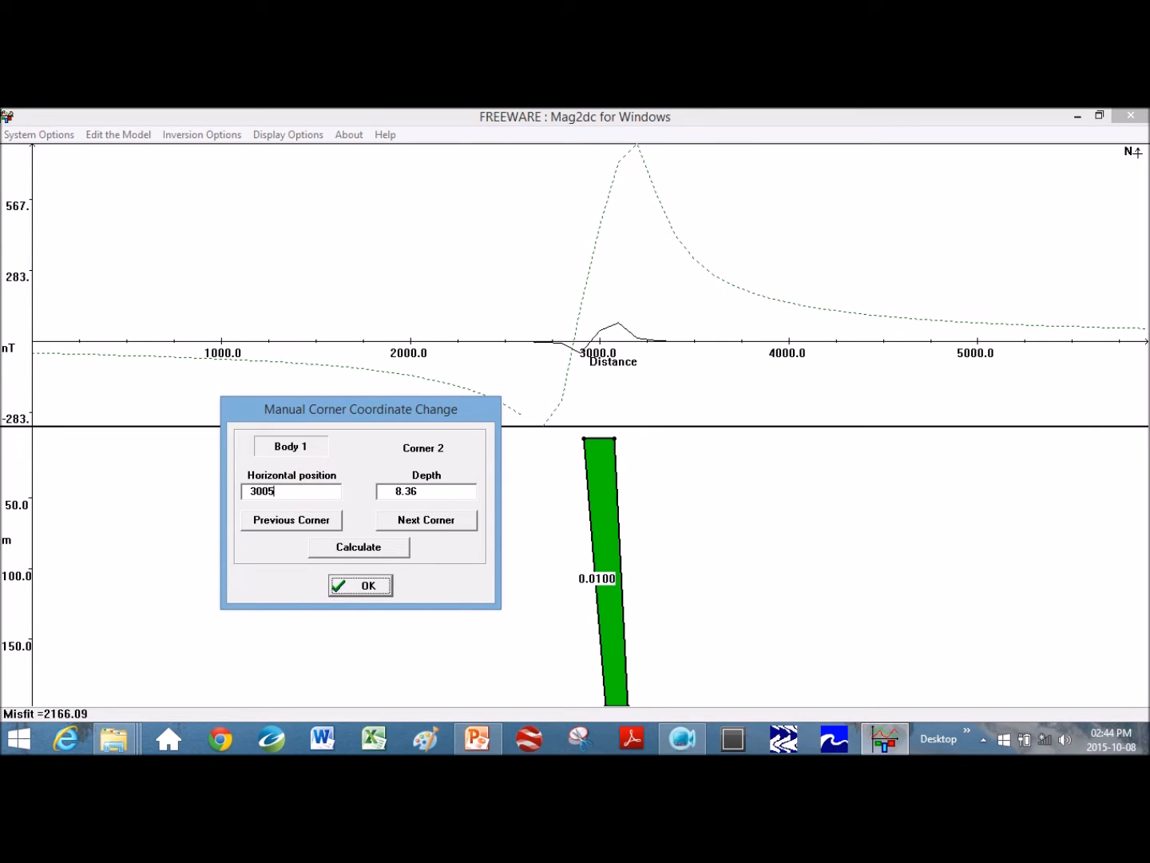
double_click(455, 491)
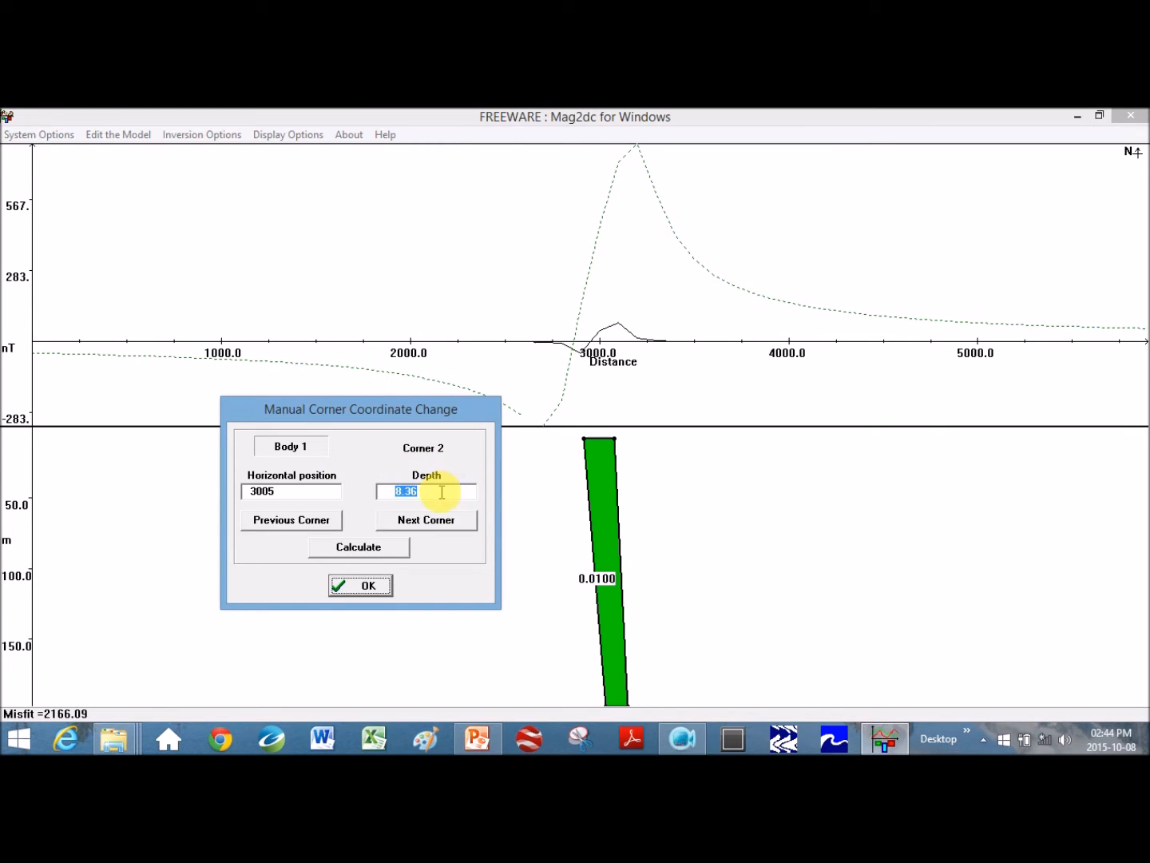
type("4")
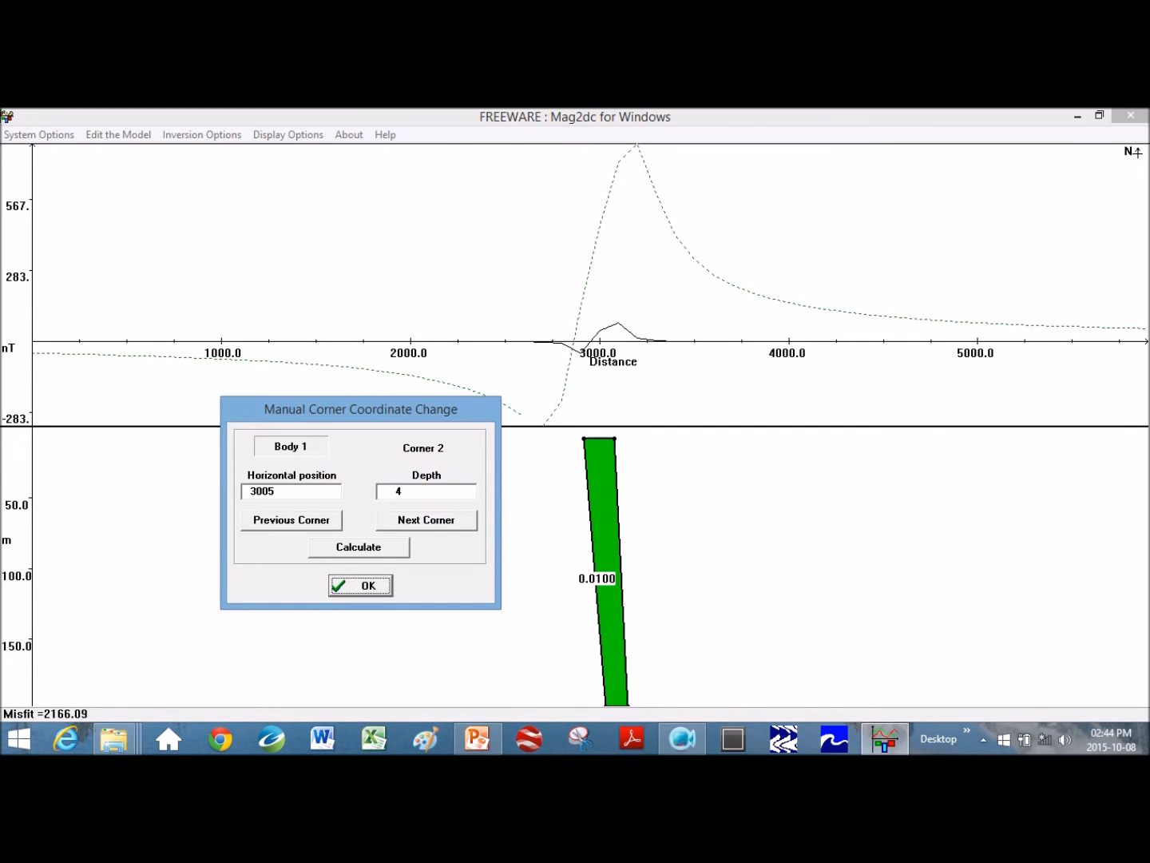
Set corner 3 of the dyke body to horizontal position 3005 and depth 1000
left_click(439, 529)
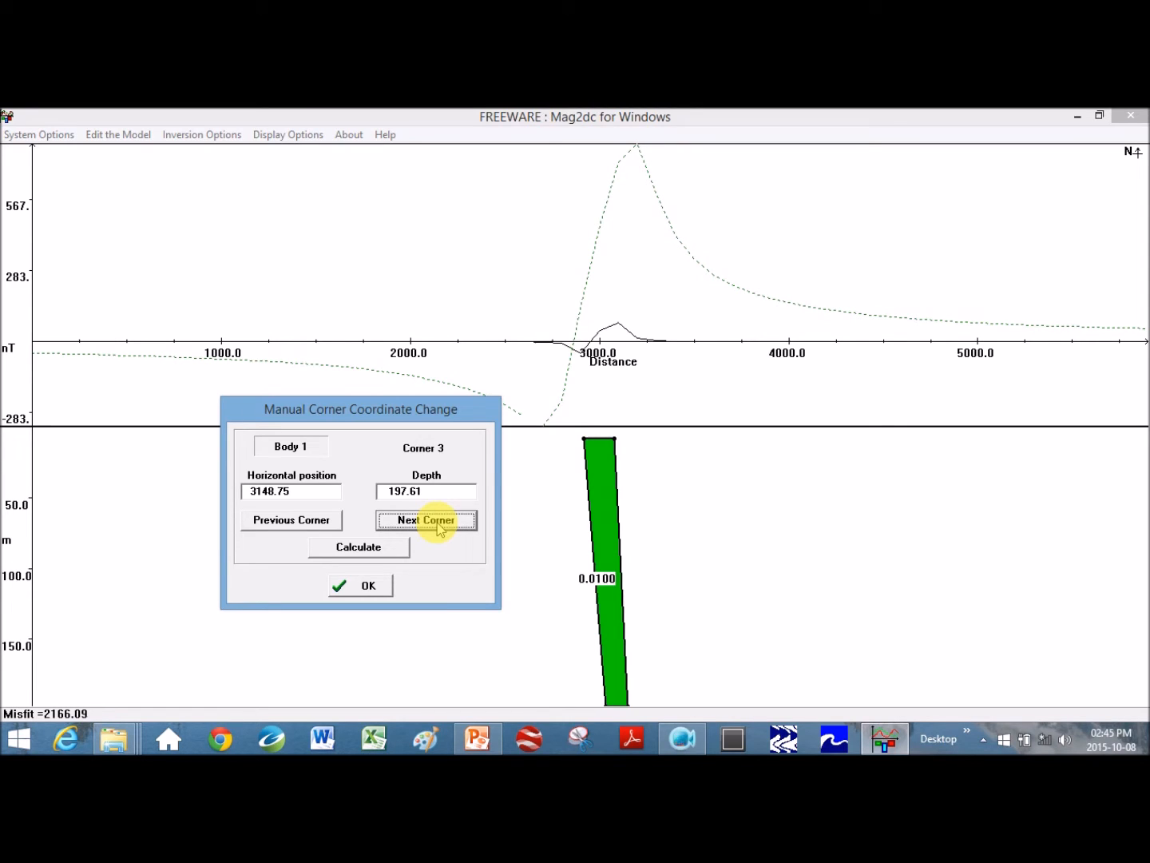
left_click_drag(308, 489, 251, 494)
type("3005")
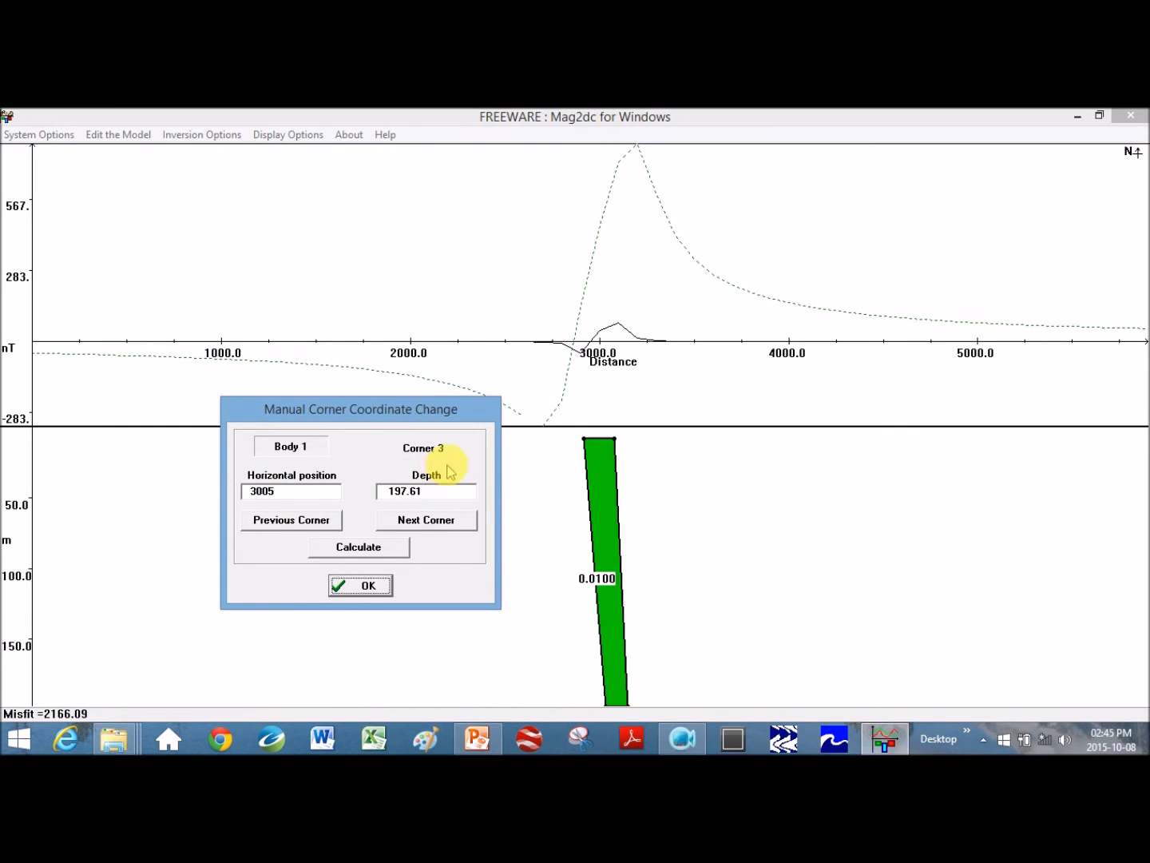
left_click(432, 491)
left_click_drag(366, 494, 324, 492)
type("1000")
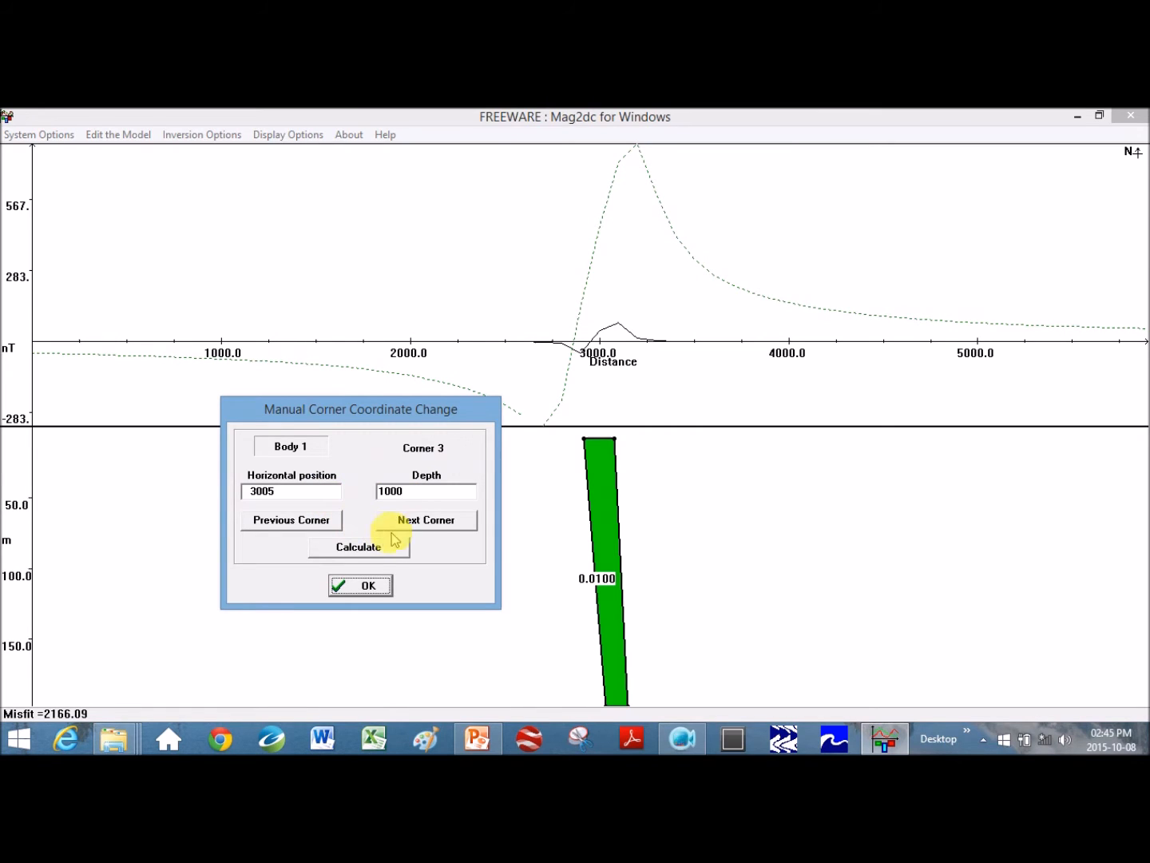
Set corner 4 to horizontal position 2995 and depth 1000, then calculate and accept the new corner coordinates
left_click(447, 527)
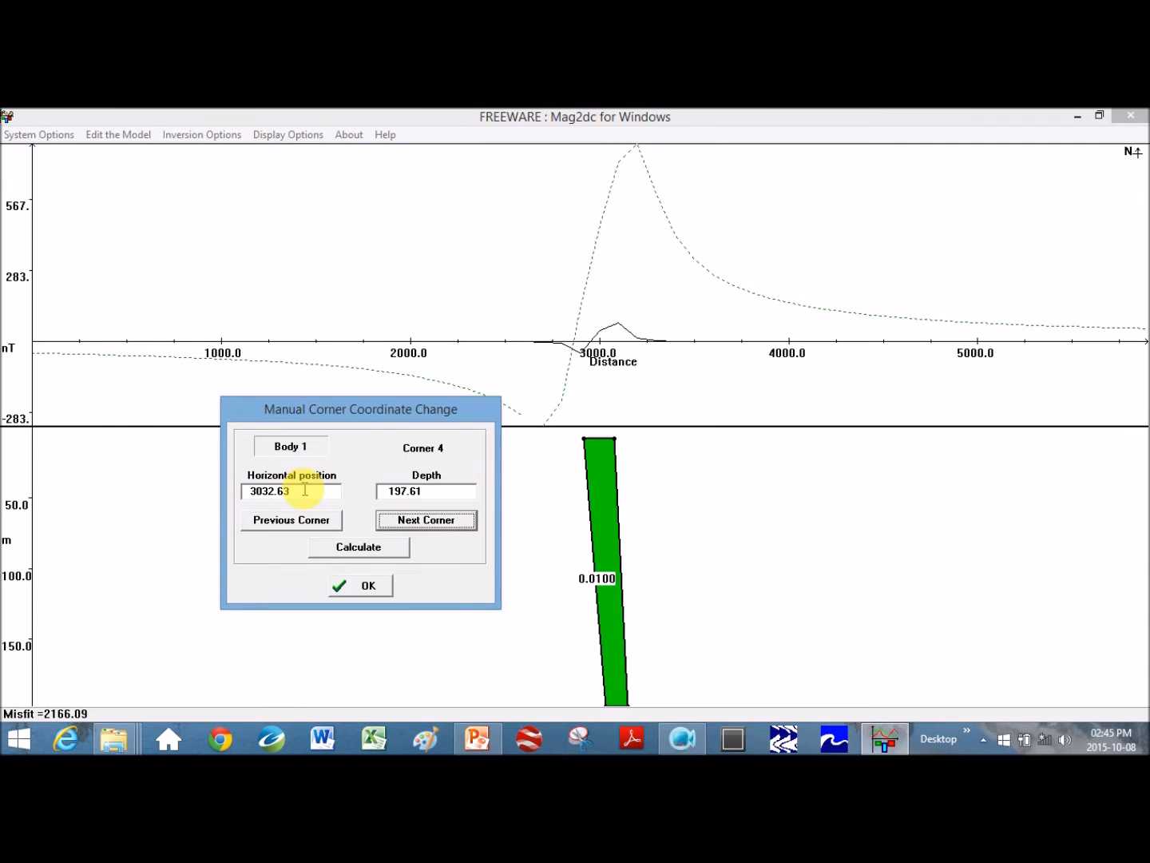
left_click_drag(302, 490, 184, 492)
type("2995")
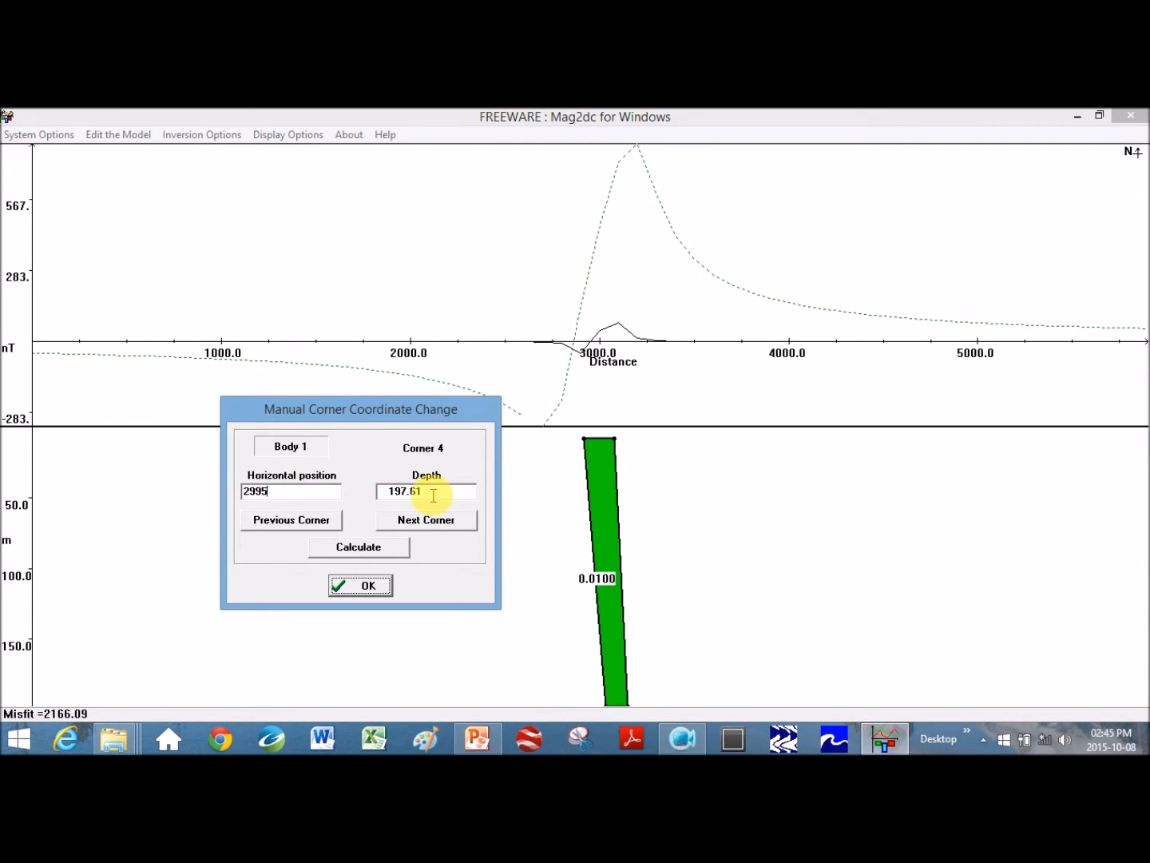
left_click_drag(435, 492, 316, 480)
type("1000")
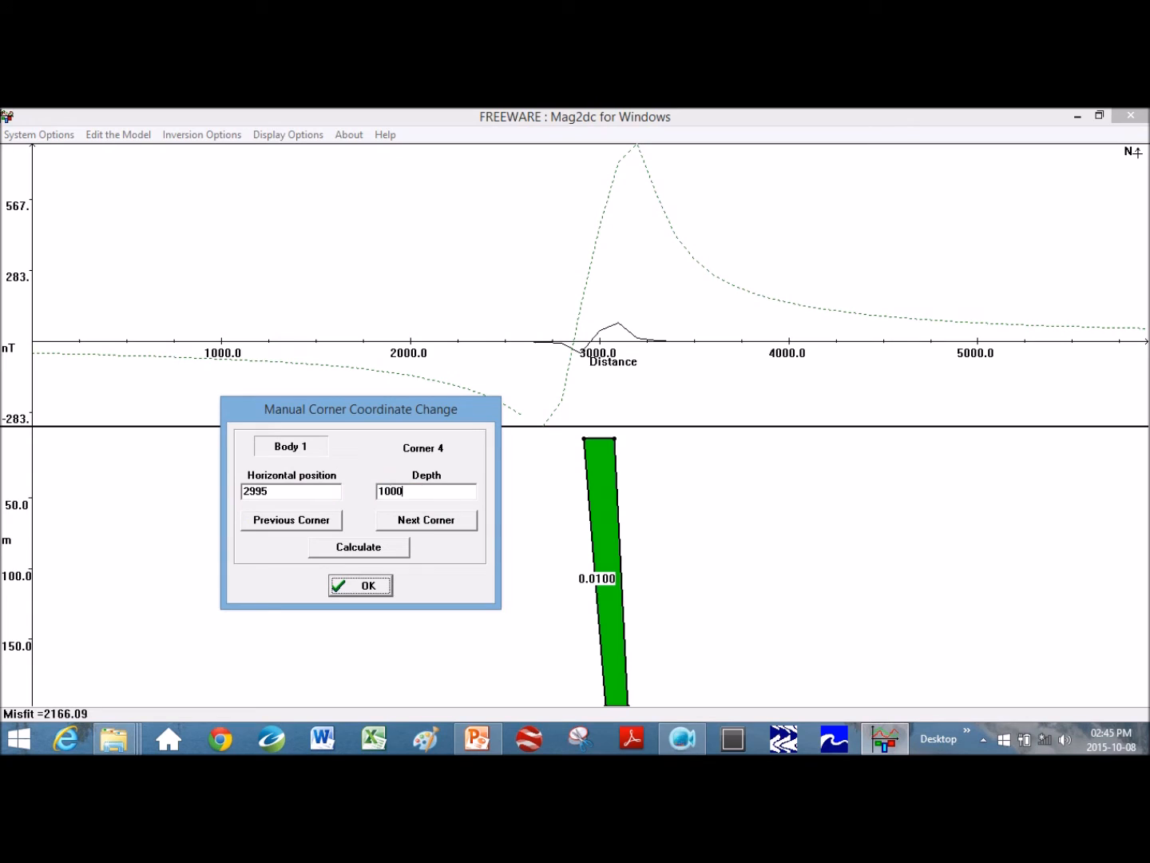
left_click(374, 553)
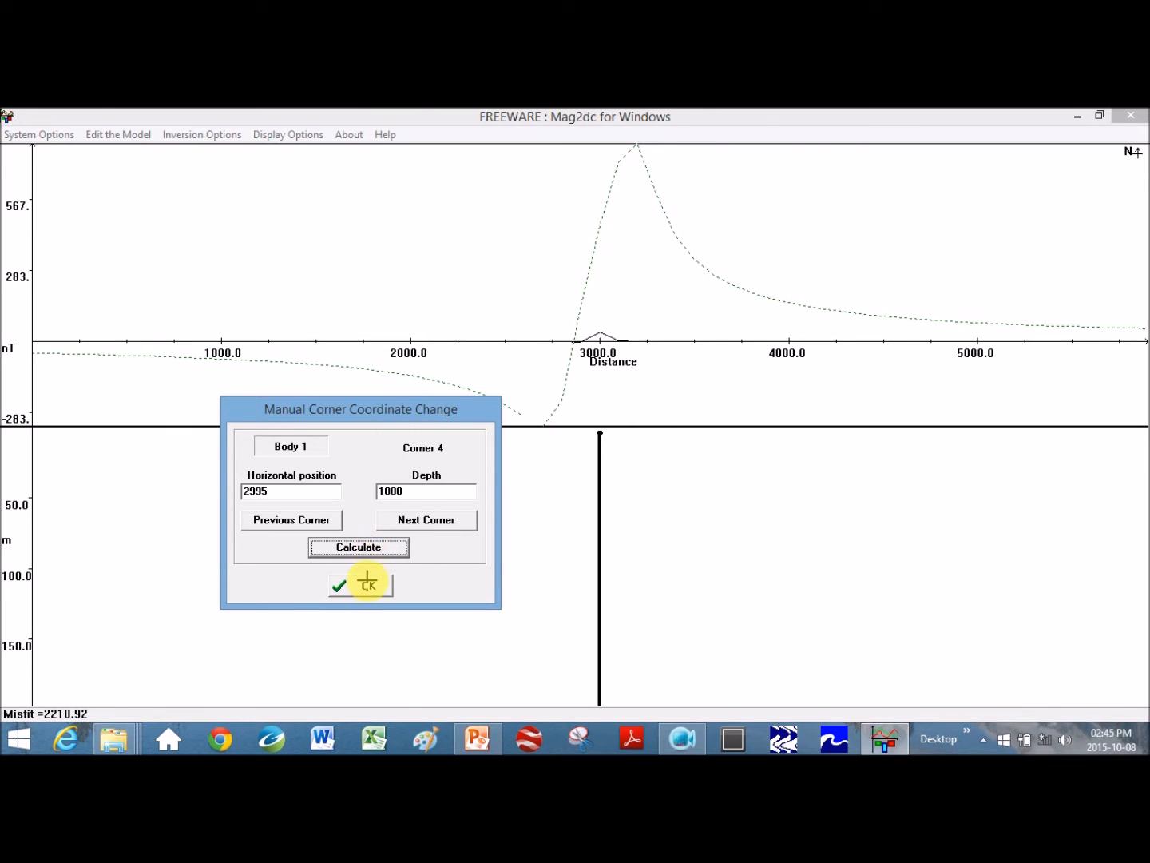
left_click(376, 586)
Open the body properties of the dyke for editing
left_click(119, 134)
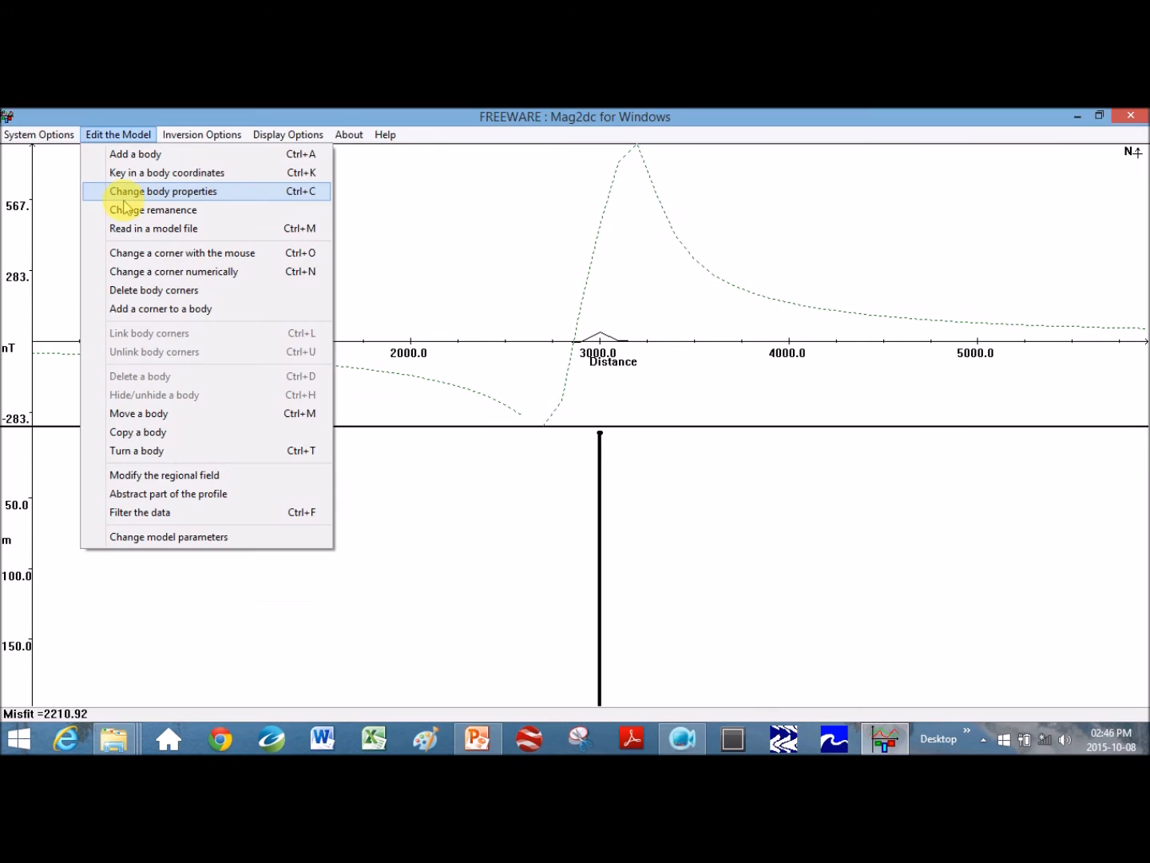
left_click(125, 195)
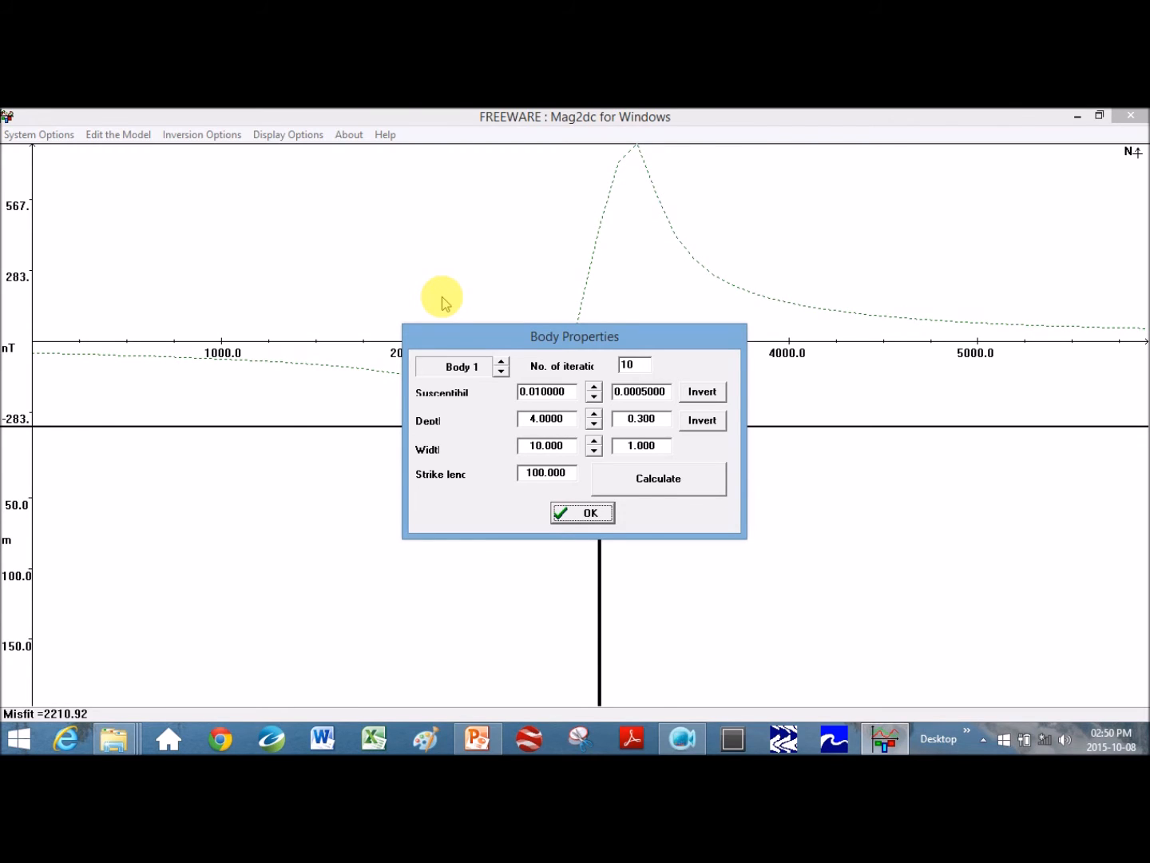
Try narrowing and widening the dyke body in width steps of 1
left_click(594, 451)
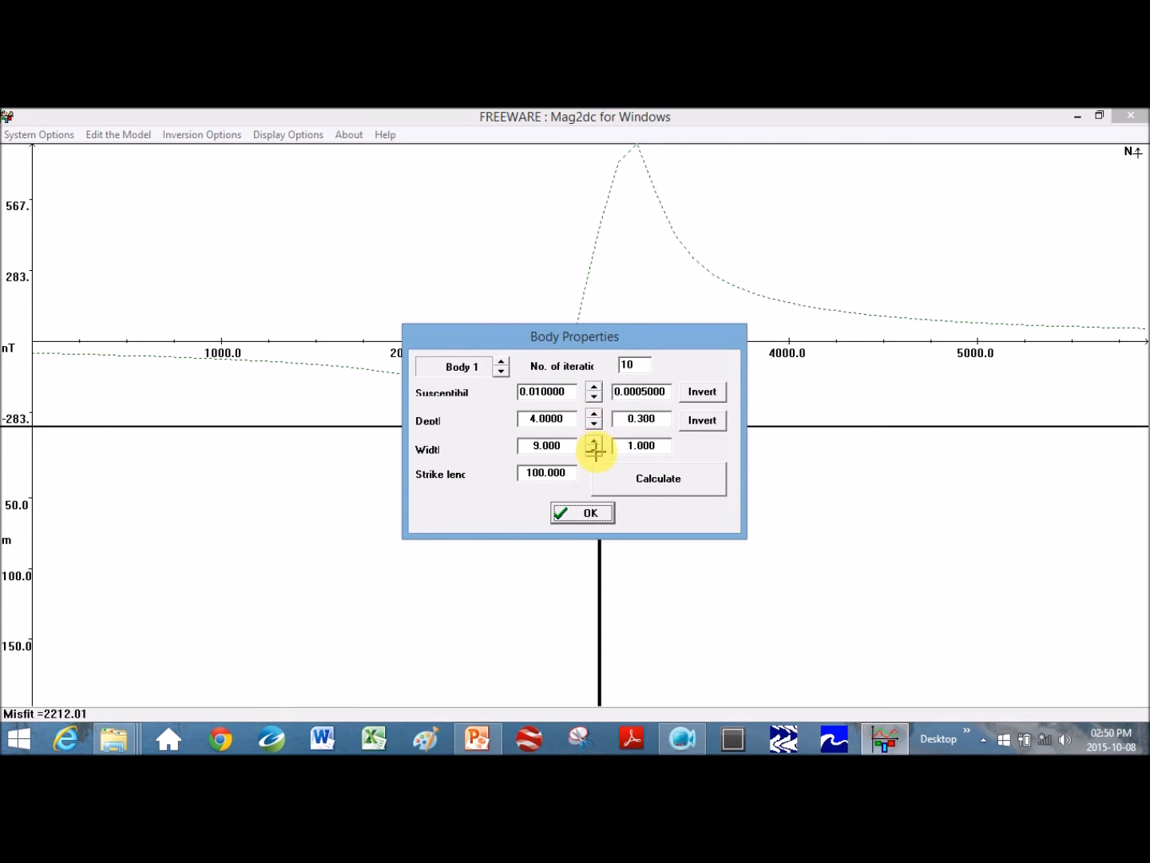
left_click(594, 450)
left_click(595, 450)
left_click(594, 439)
left_click(594, 439)
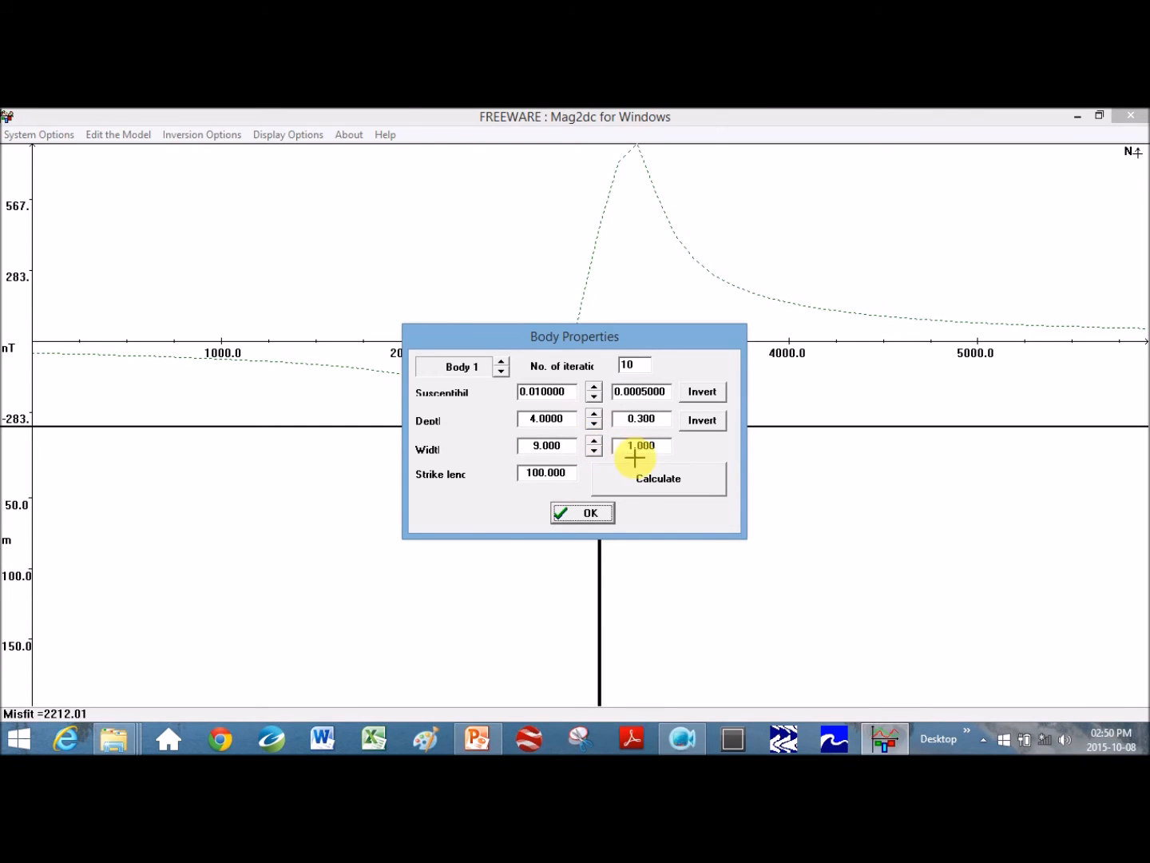
left_click(594, 439)
Using a width increment of 10 and a susceptibility increment of 0.01, raise the dyke's width to 230 and its susceptibility to 0.05
double_click(642, 444)
type("10")
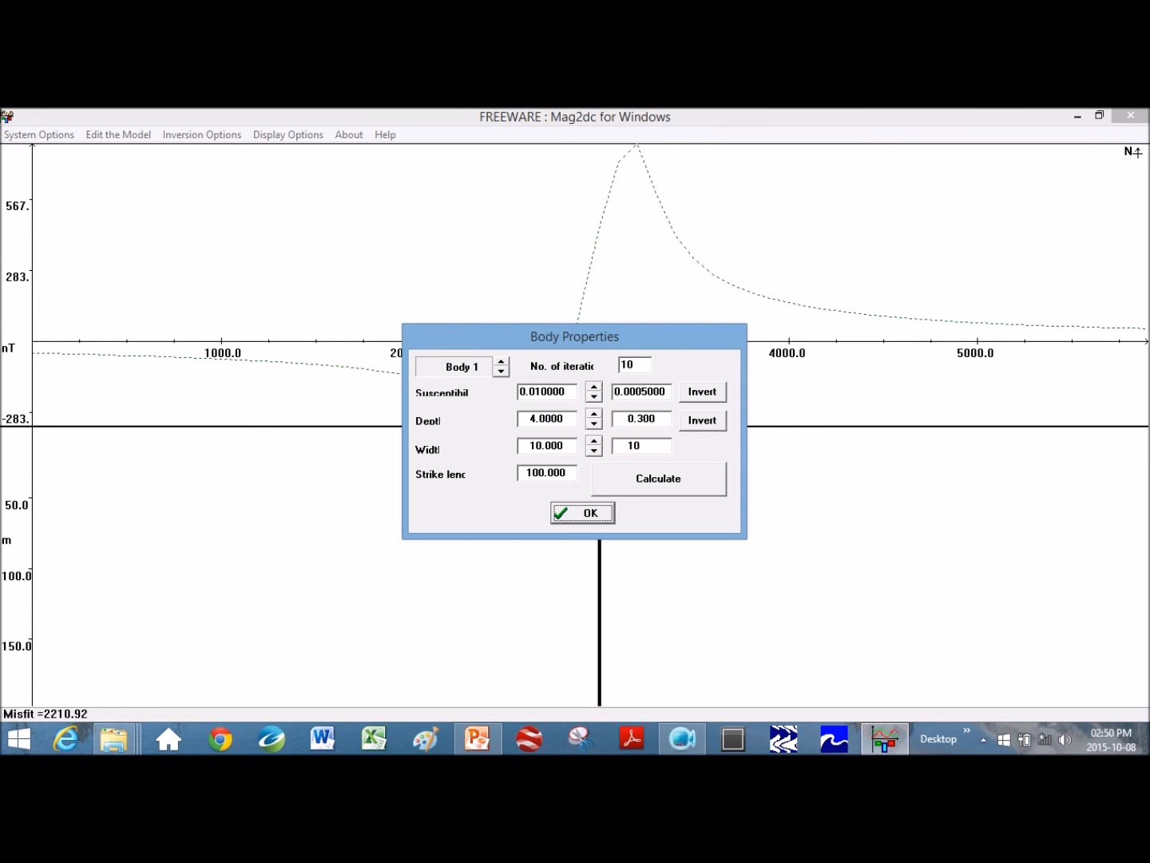
left_click(593, 439)
left_click(594, 439)
left_click(594, 440)
left_click_drag(603, 340, 258, 356)
left_click(308, 450)
left_click(308, 451)
left_click(307, 450)
left_click(309, 450)
left_click(308, 450)
left_click(309, 450)
left_click(308, 449)
left_click(308, 450)
left_click(308, 450)
left_click(308, 451)
left_click(308, 450)
left_click(308, 450)
left_click(308, 451)
left_click(310, 451)
left_click(310, 451)
left_click(311, 451)
left_click(310, 450)
left_click(311, 450)
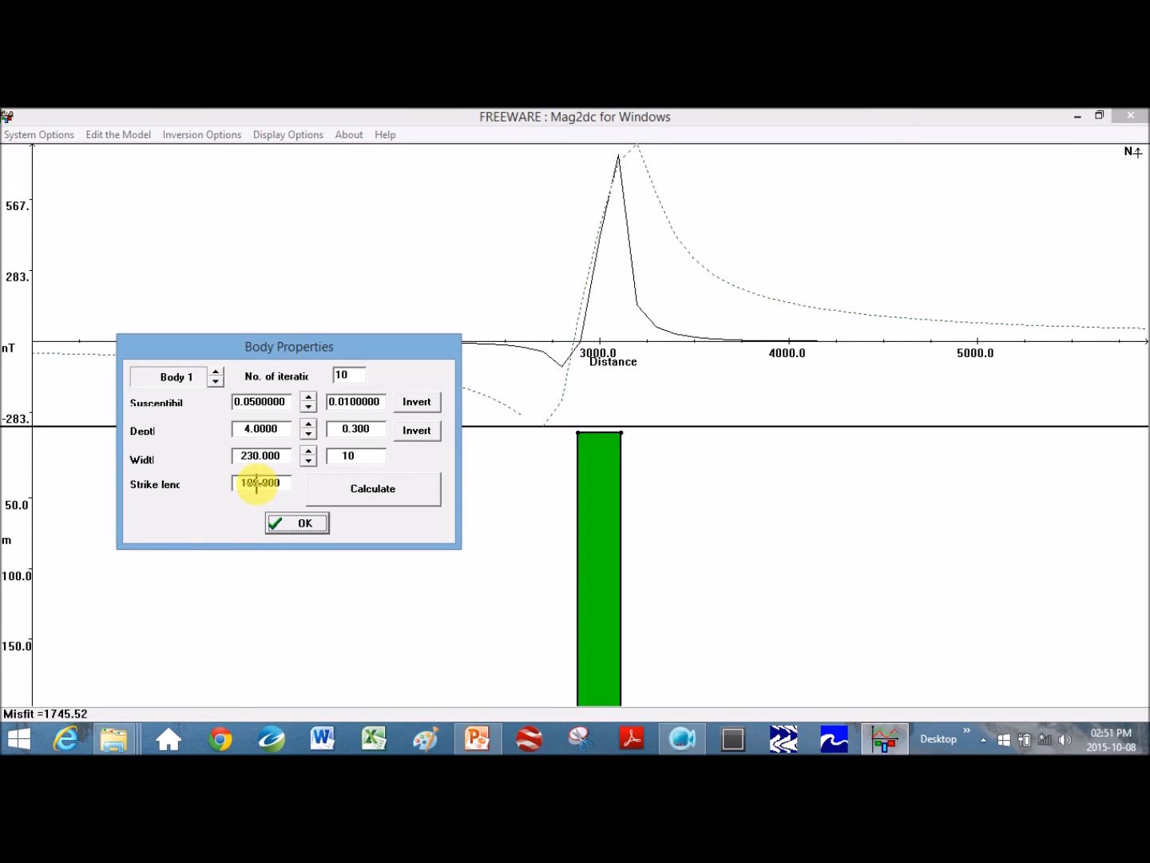
Set the dyke body's strike length to 1000, recalculate the anomaly and accept the body properties
type("0")
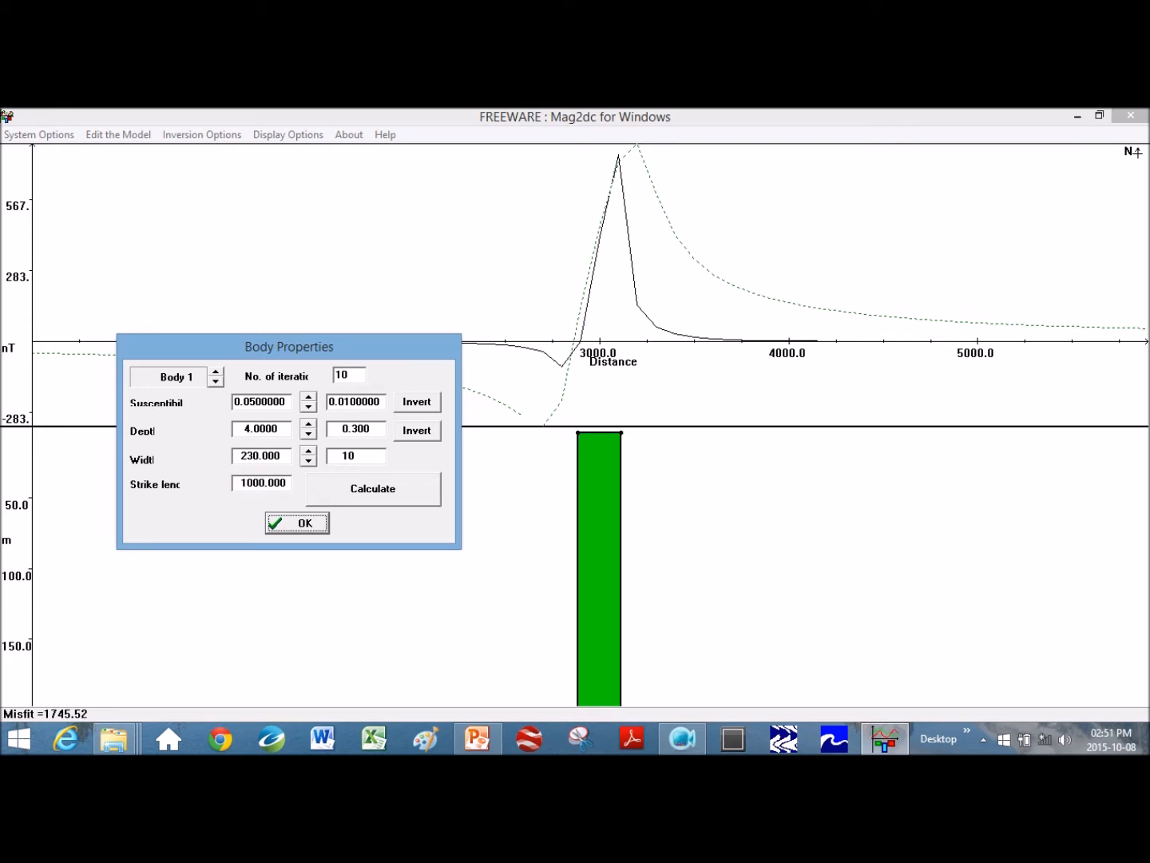
left_click(354, 477)
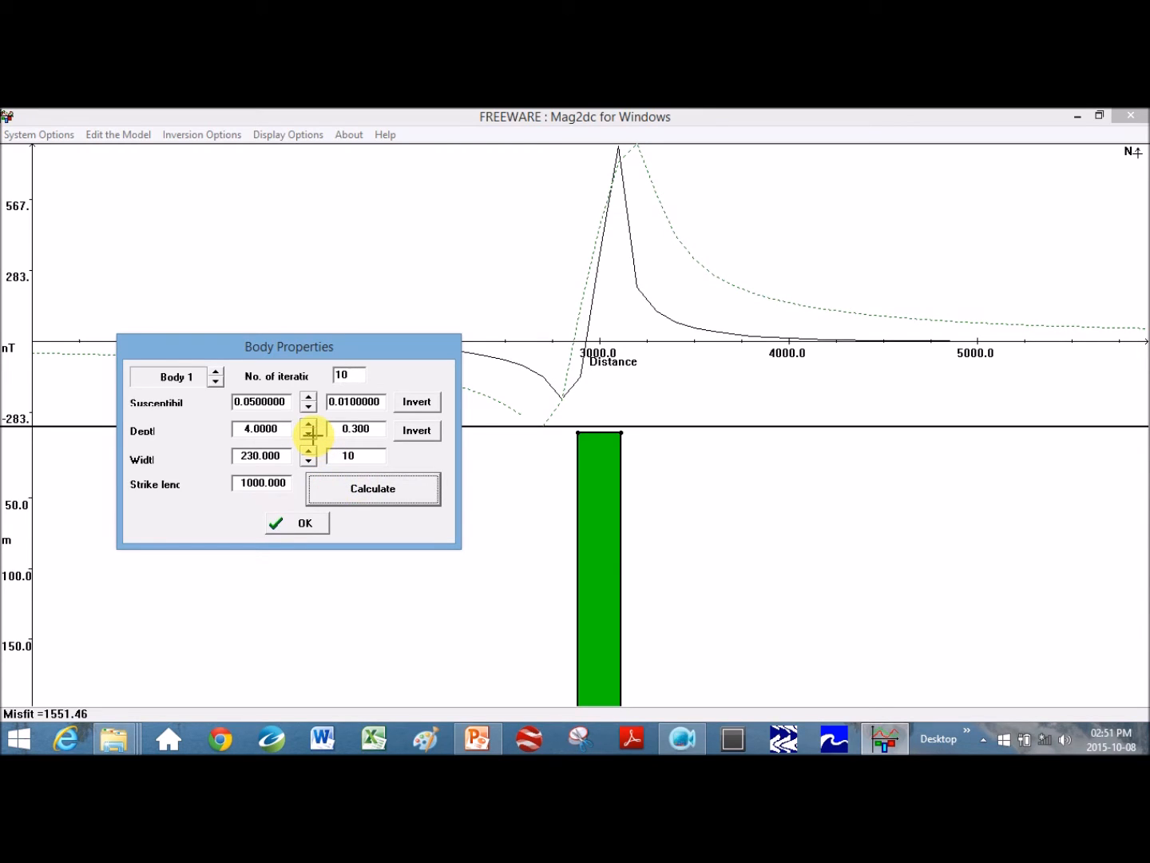
left_click(281, 529)
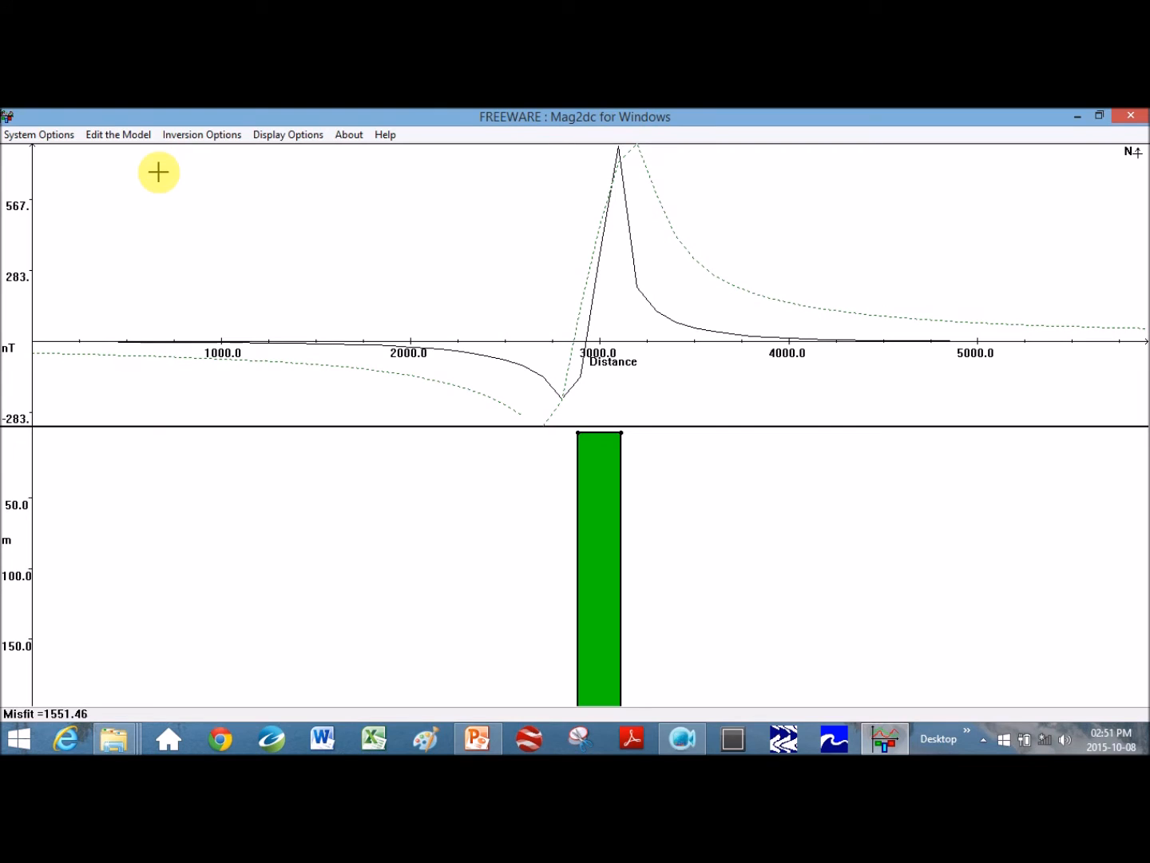
Set the horizontal displacement to 100, shift the dyke body back and forth, and leave it slightly toward smaller distances
left_click(128, 138)
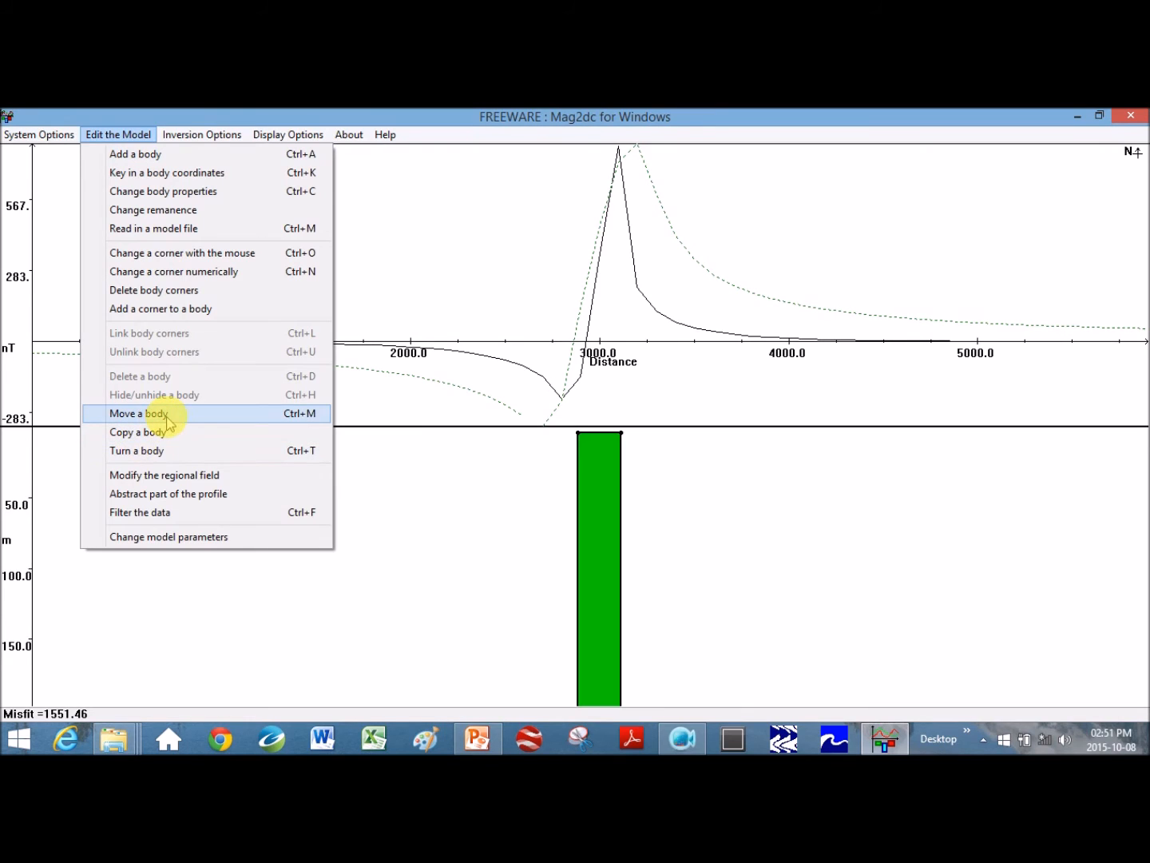
left_click(168, 415)
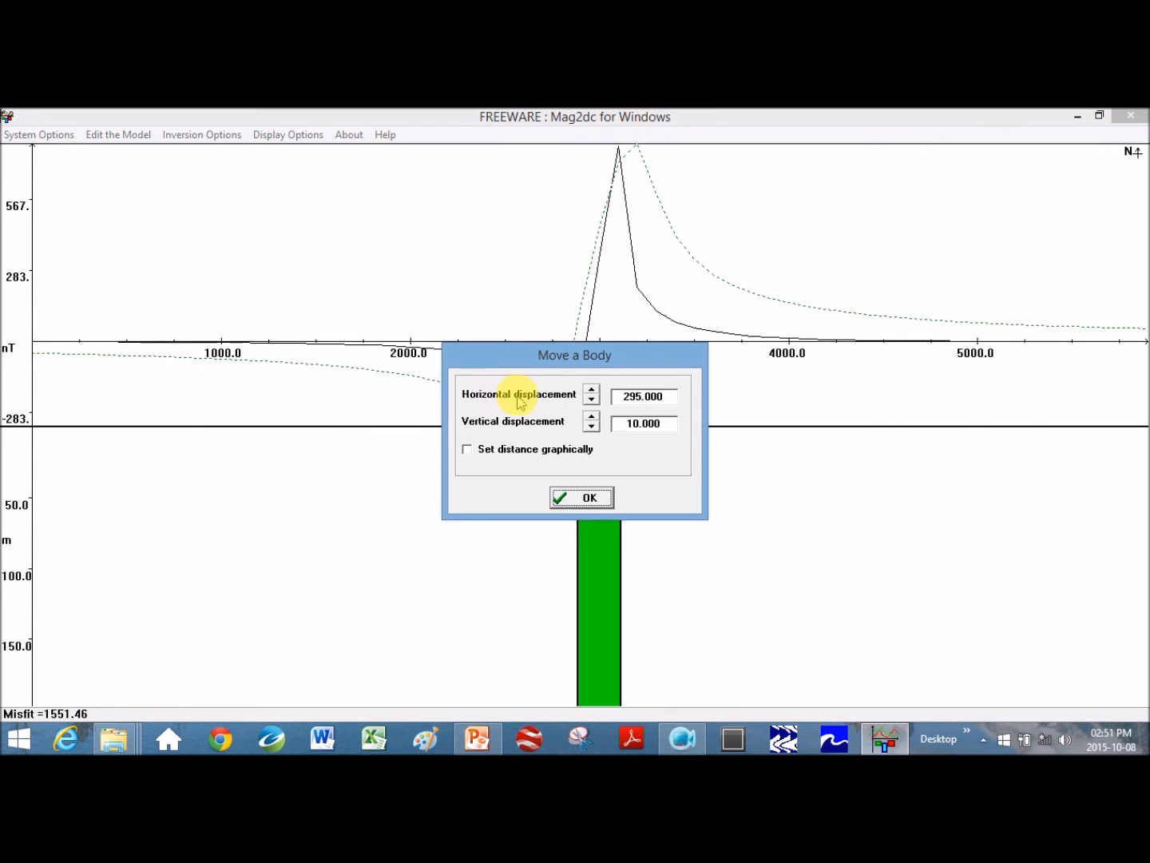
left_click_drag(587, 357, 319, 509)
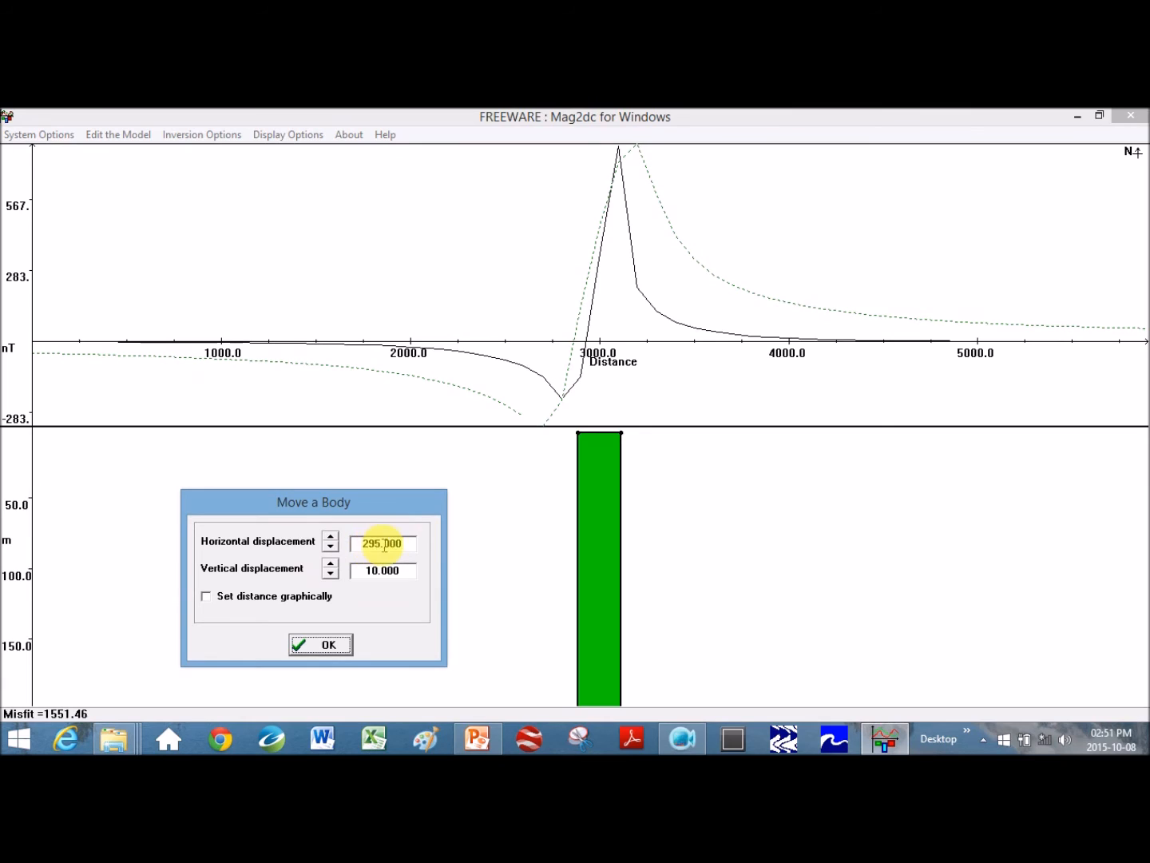
left_click_drag(409, 543, 348, 543)
type("100")
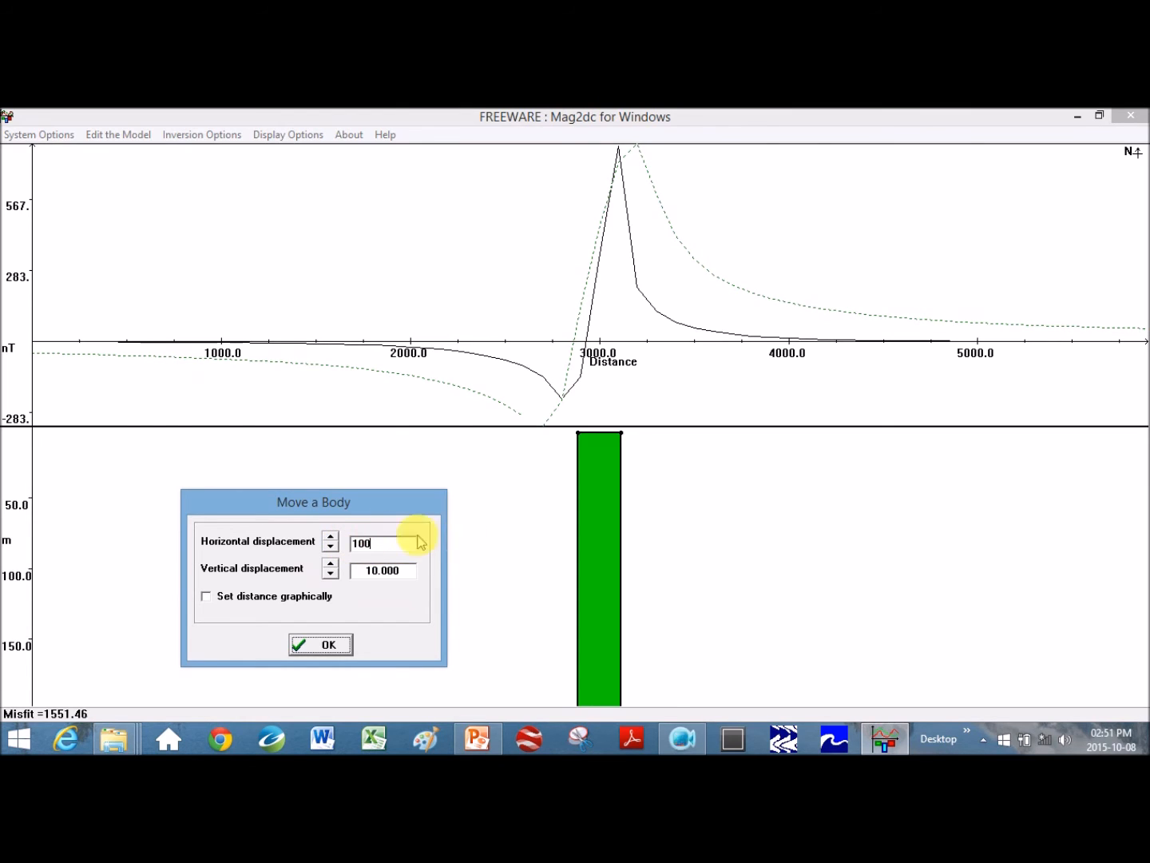
left_click(329, 538)
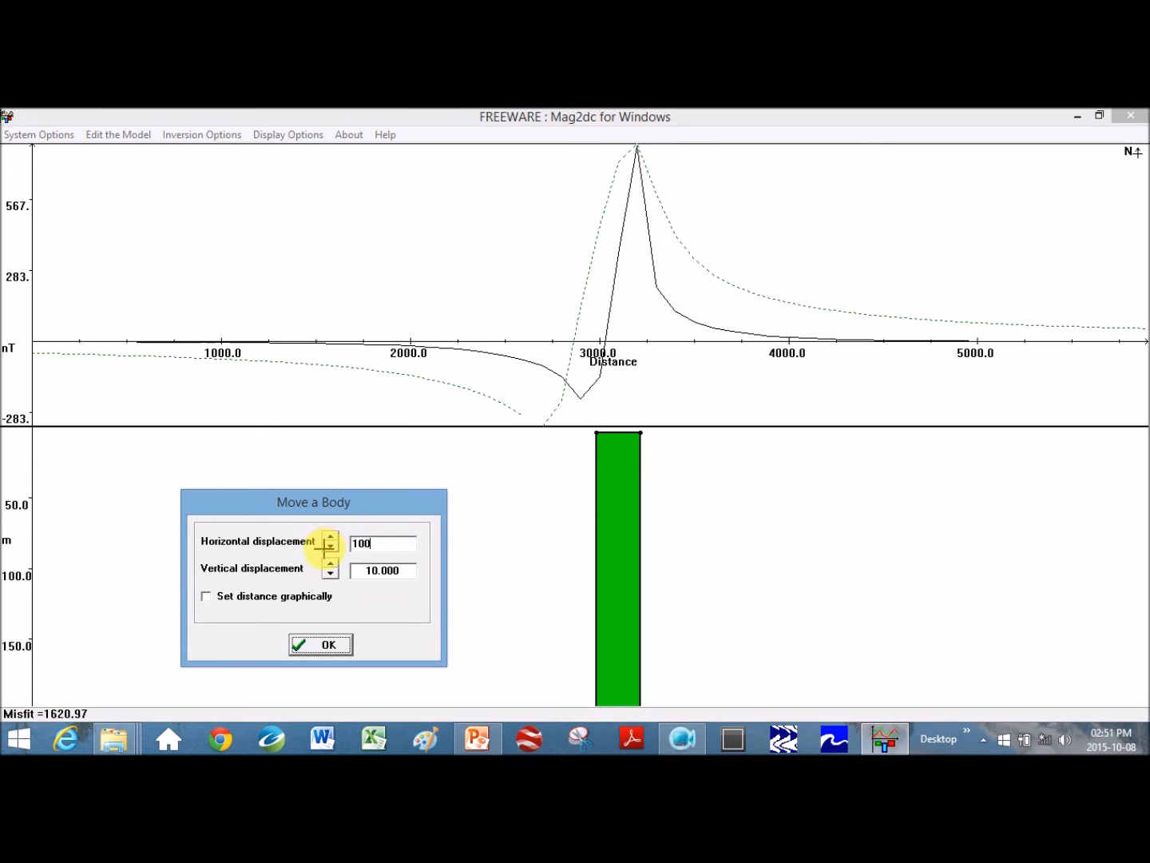
left_click(329, 547)
left_click(329, 546)
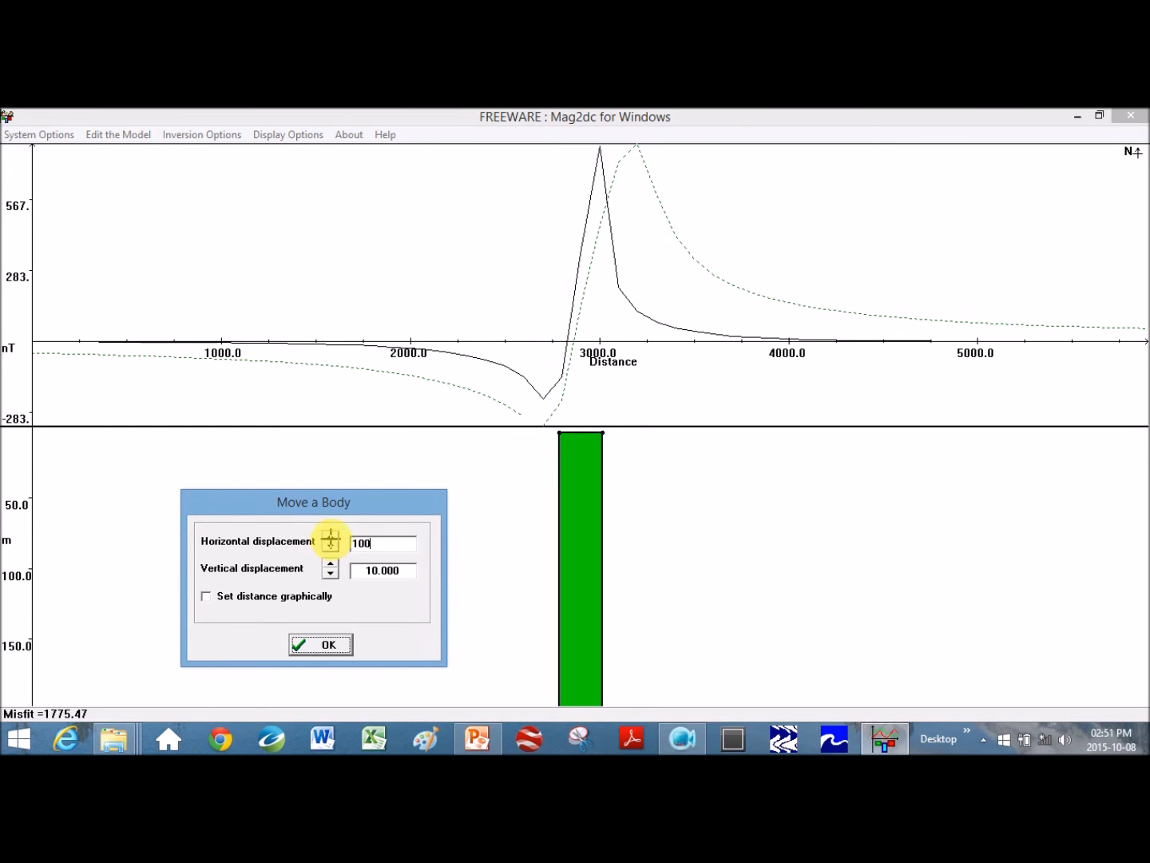
left_click(328, 537)
left_click(328, 546)
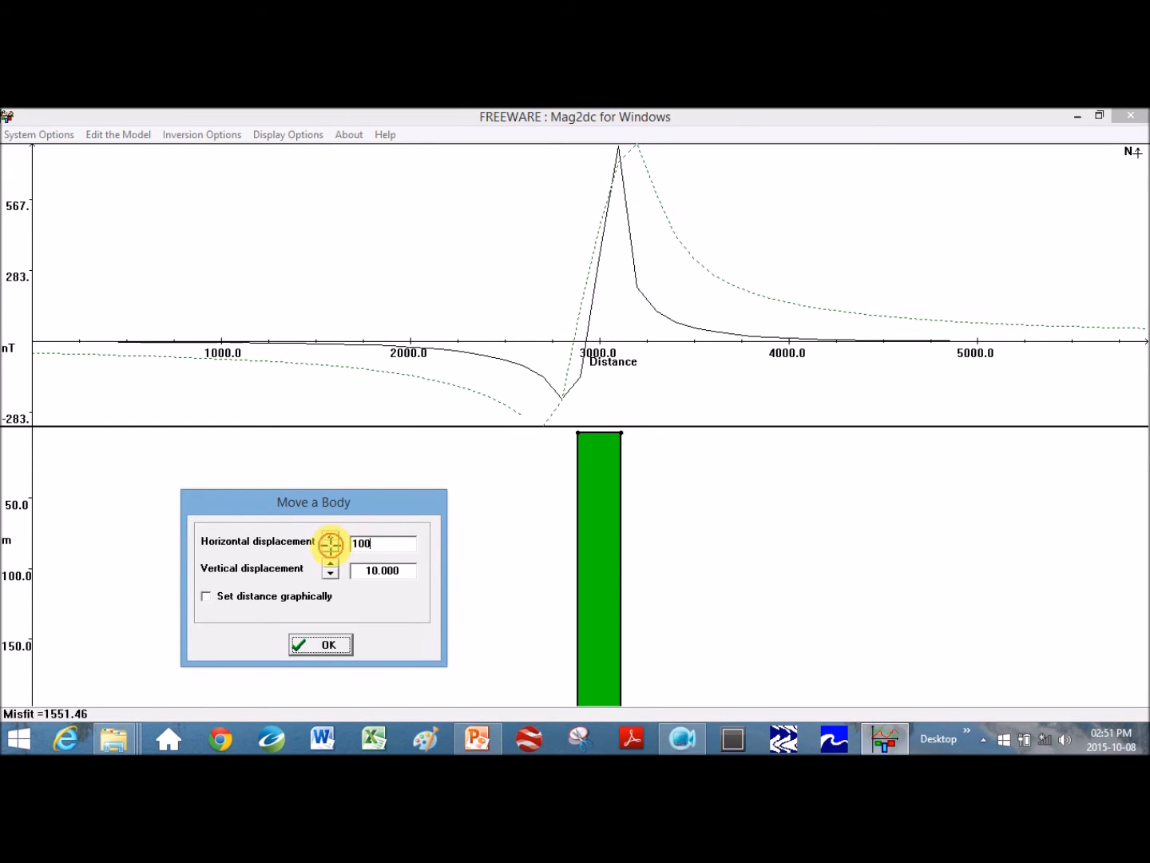
left_click(336, 642)
Rotate the dyke body counterclockwise by one 10-degree increment
left_click(95, 136)
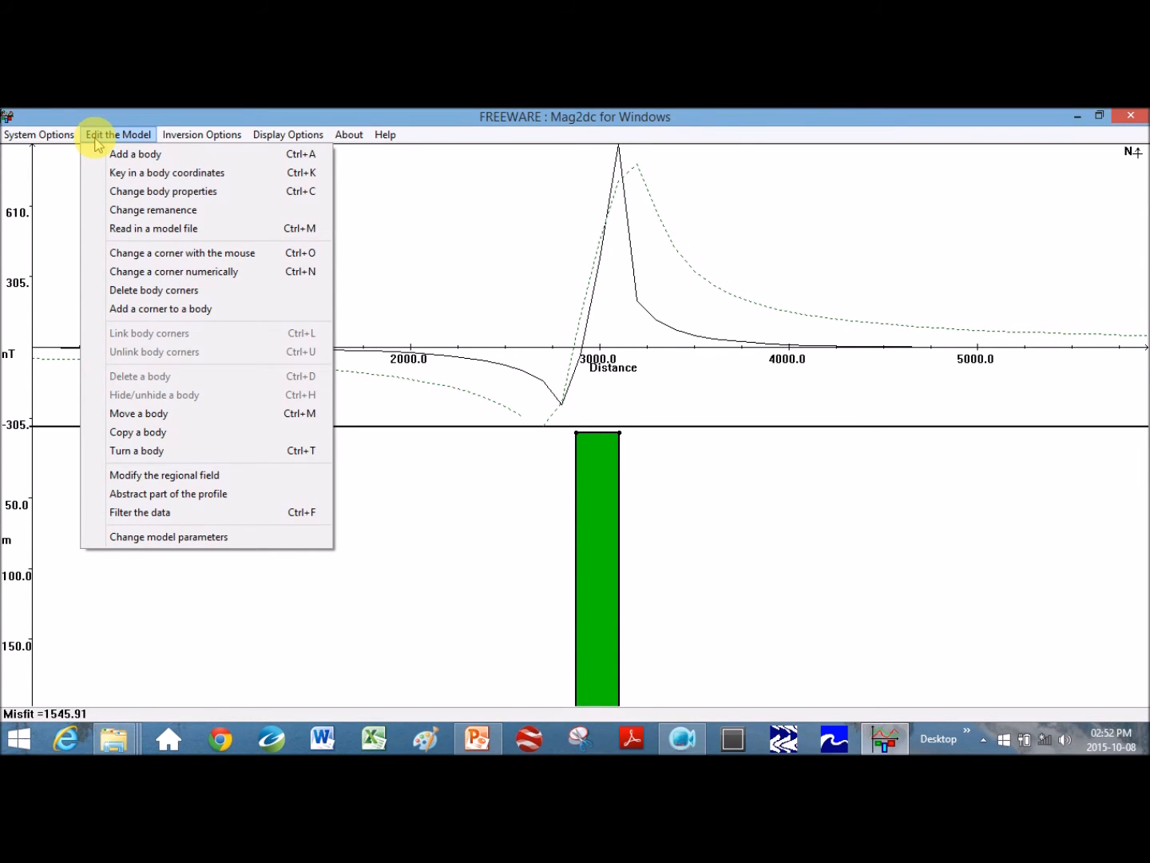
left_click(138, 452)
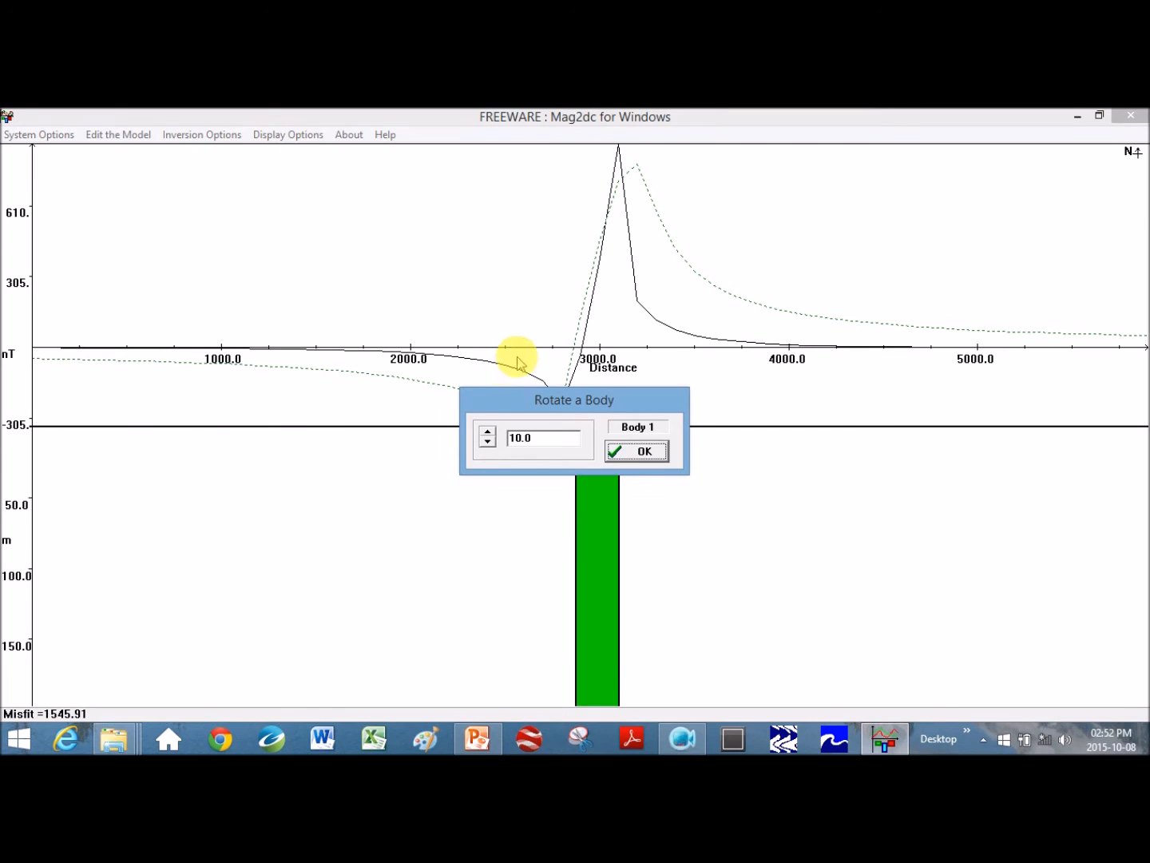
left_click_drag(519, 397, 245, 434)
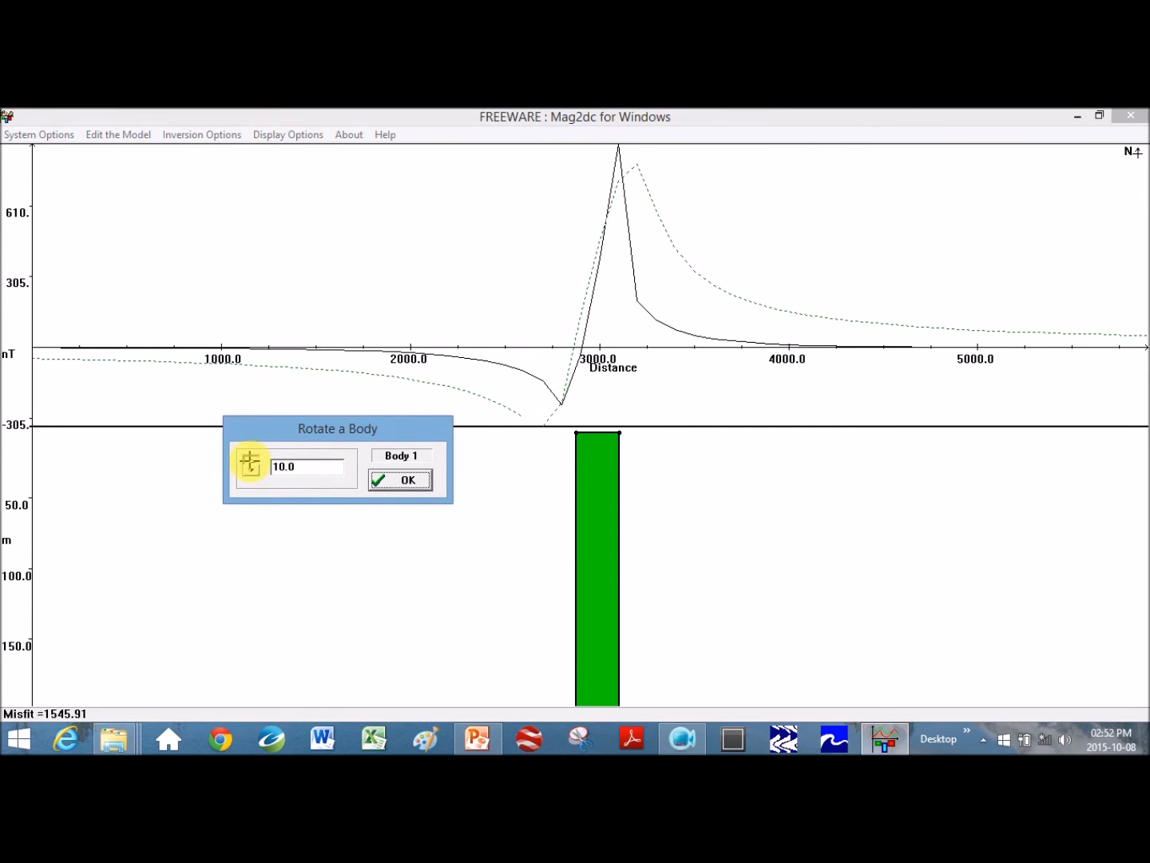
left_click(251, 464)
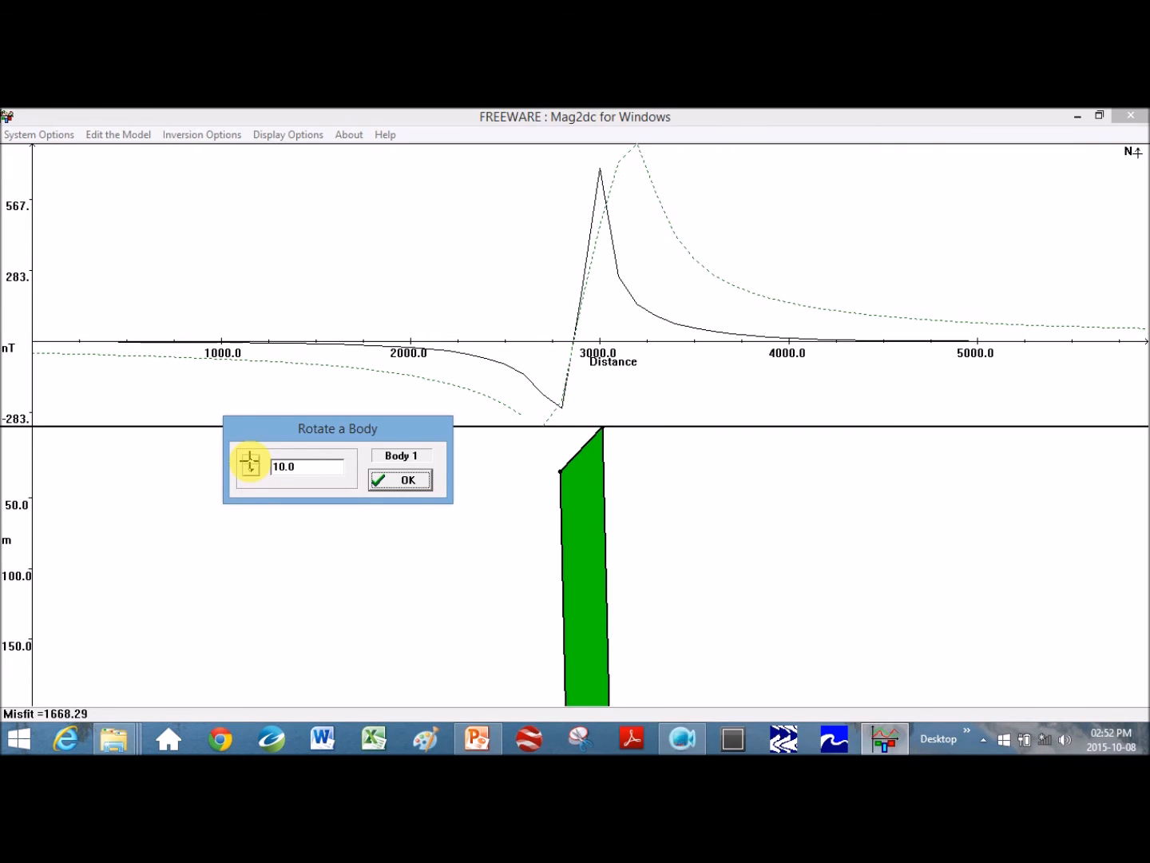
Rotate the dyke body counterclockwise in 10-degree increments, turn it back to vertical and accept the rotation
left_click(250, 462)
left_click(250, 462)
left_click(250, 463)
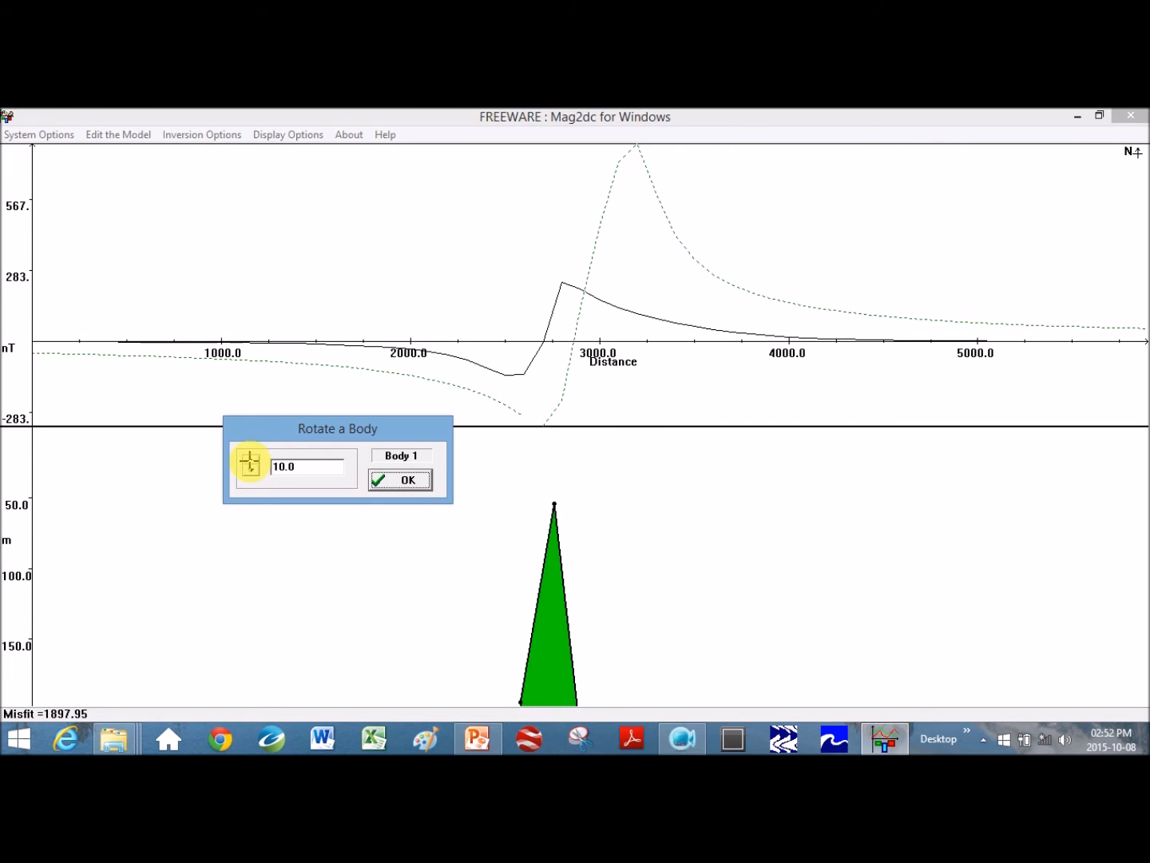
left_click(250, 462)
left_click(250, 462)
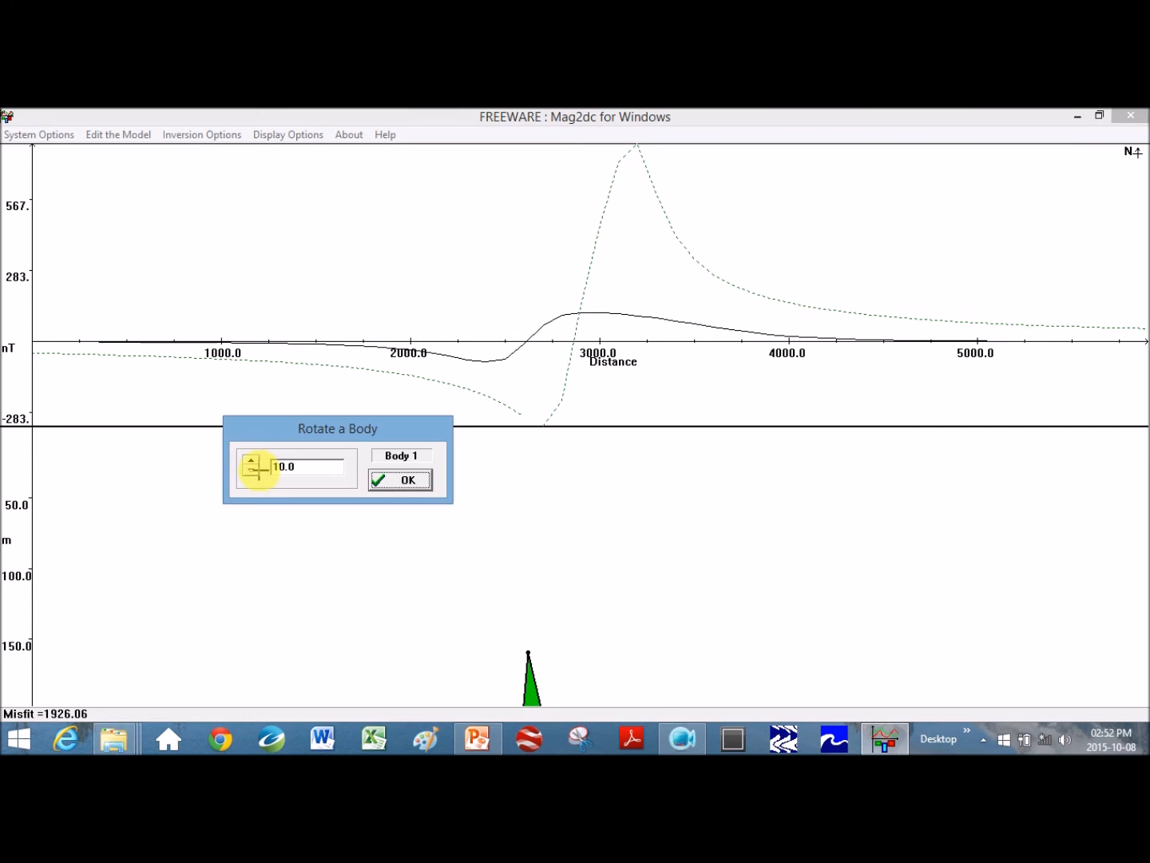
left_click(256, 469)
left_click(255, 468)
left_click(255, 468)
left_click(256, 468)
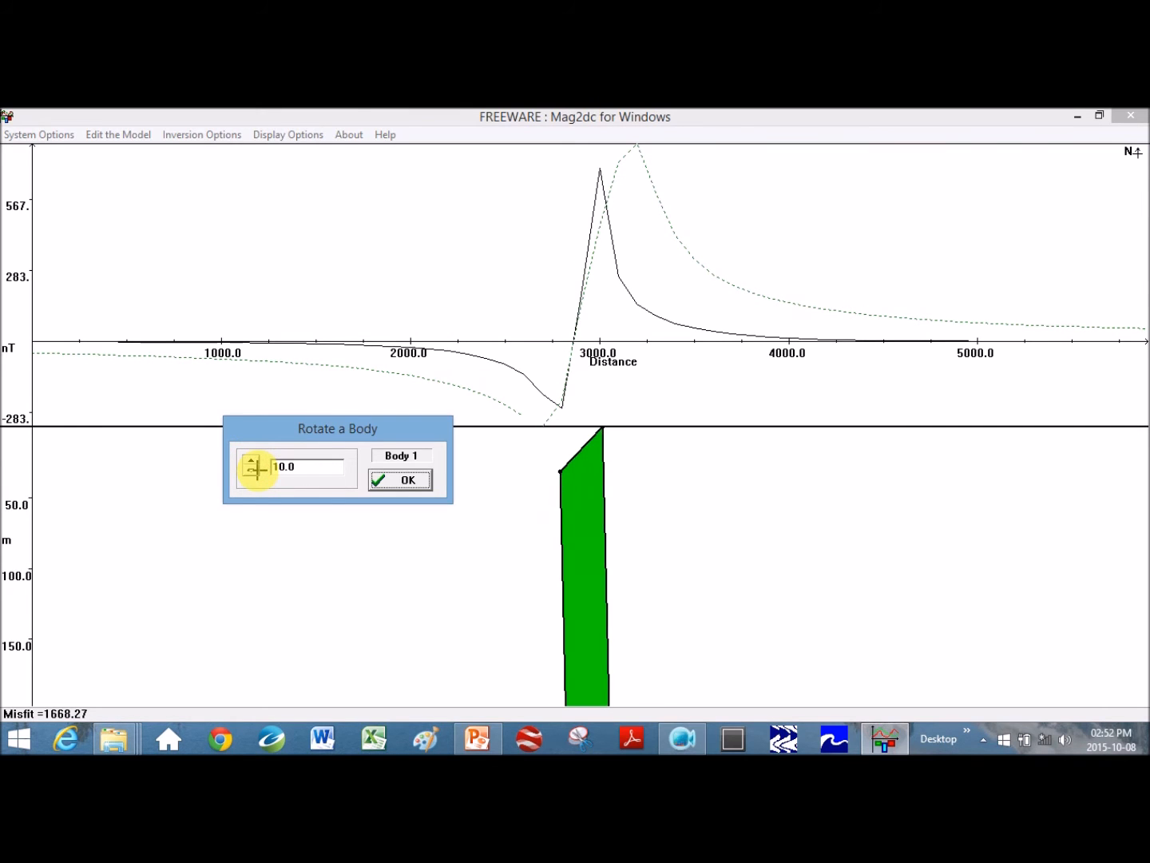
left_click(401, 479)
Set the susceptibility increment to 0.01 and raise the dyke's susceptibility to 0.06
key("BackSpace")
type("1")
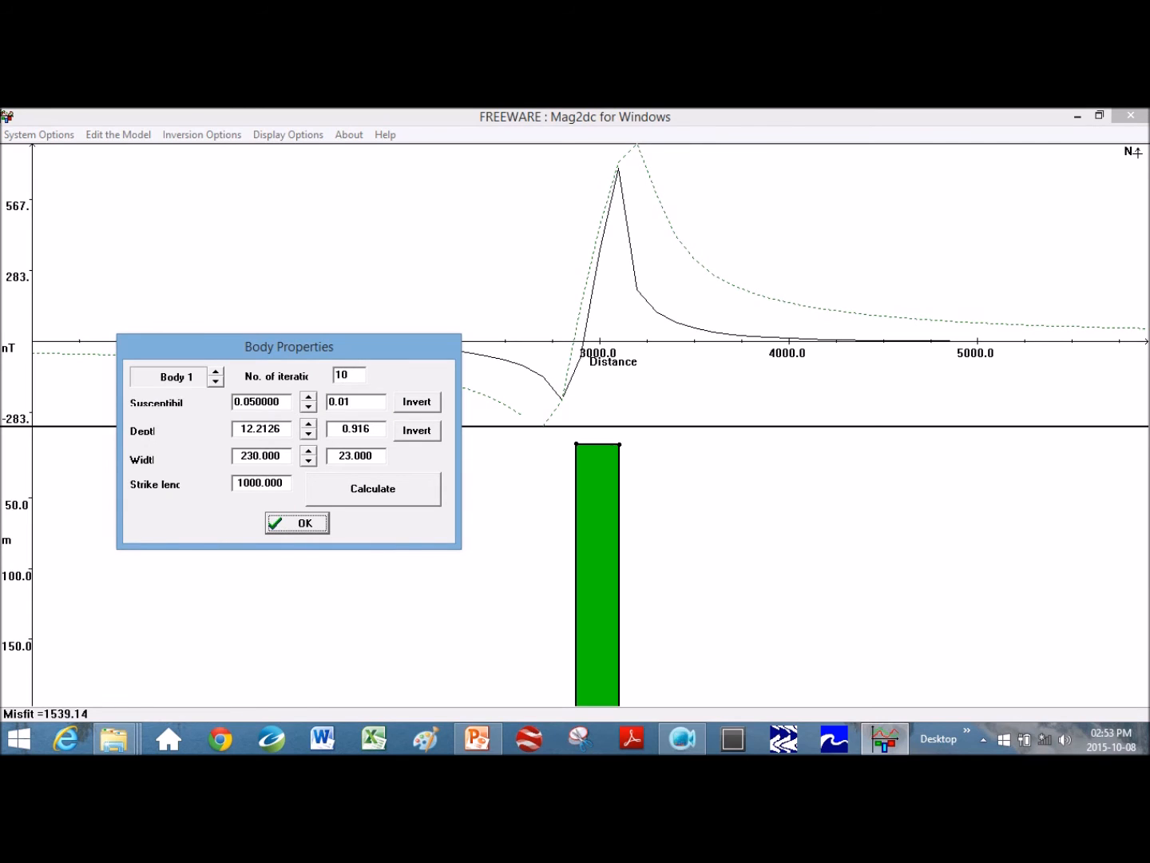
left_click(308, 397)
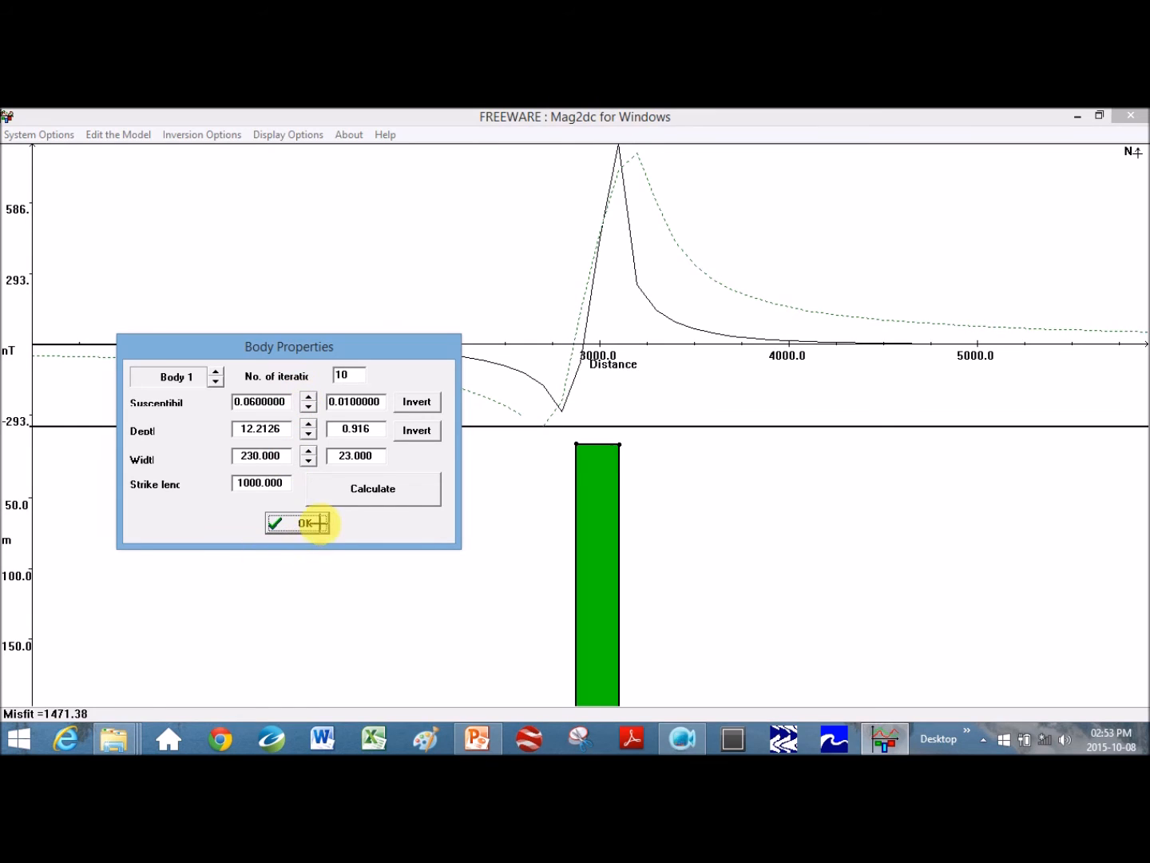
Widen the dyke to 897 and narrow it to 414, then set its depth to 5 and accept the properties
left_click(308, 449)
left_click(310, 449)
left_click(310, 450)
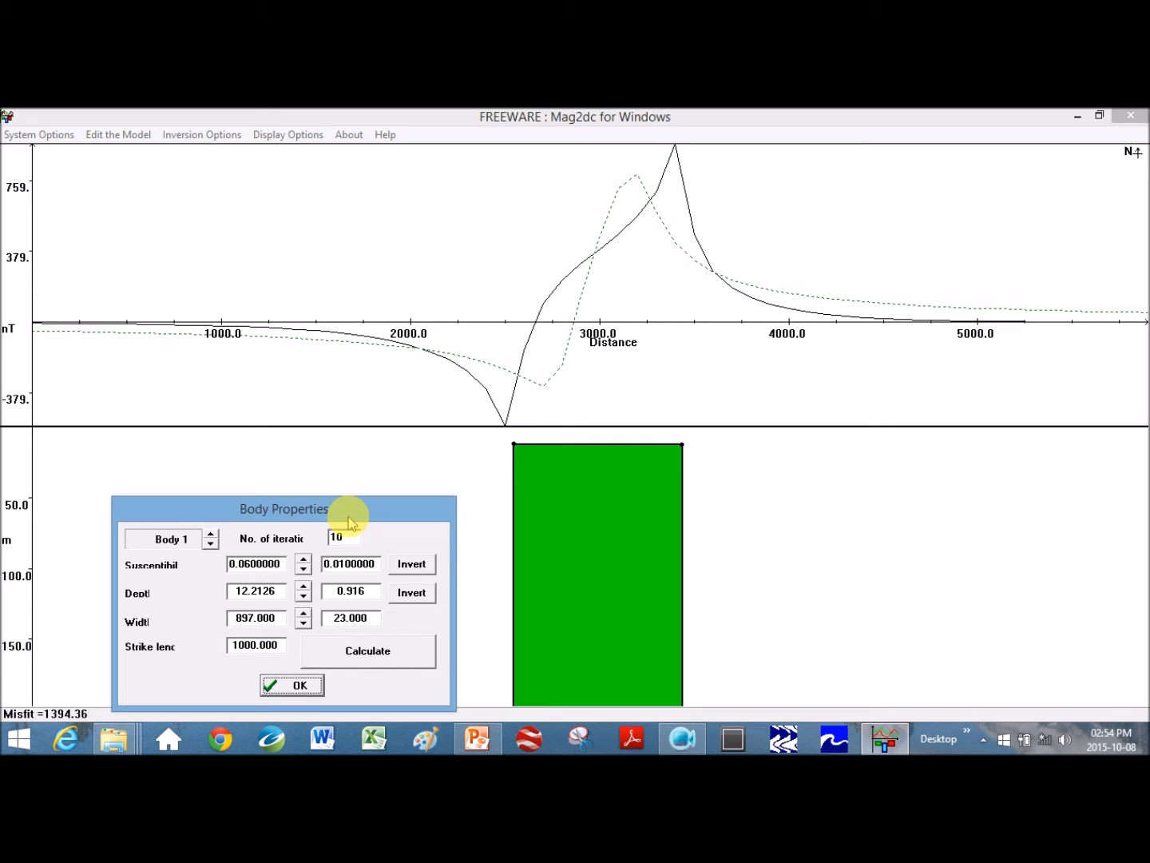
left_click(302, 594)
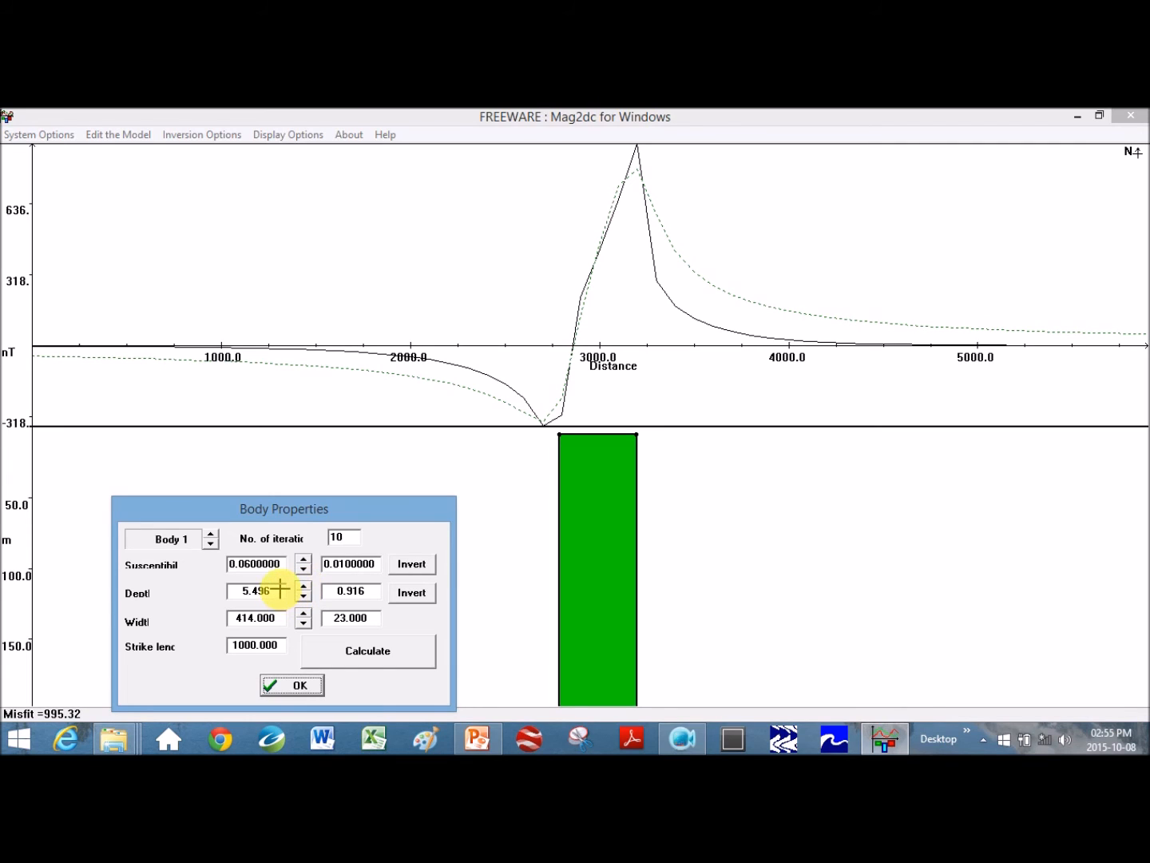
double_click(280, 590)
type("5")
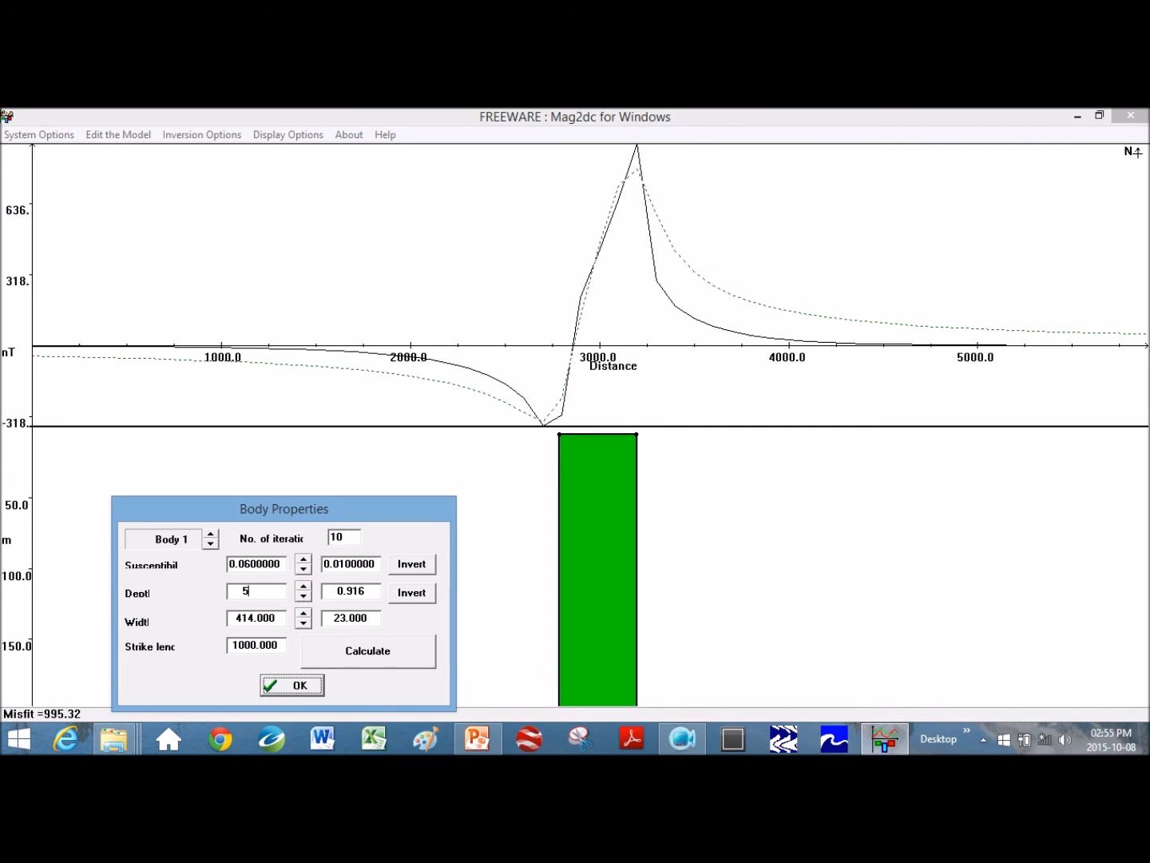
key("Return")
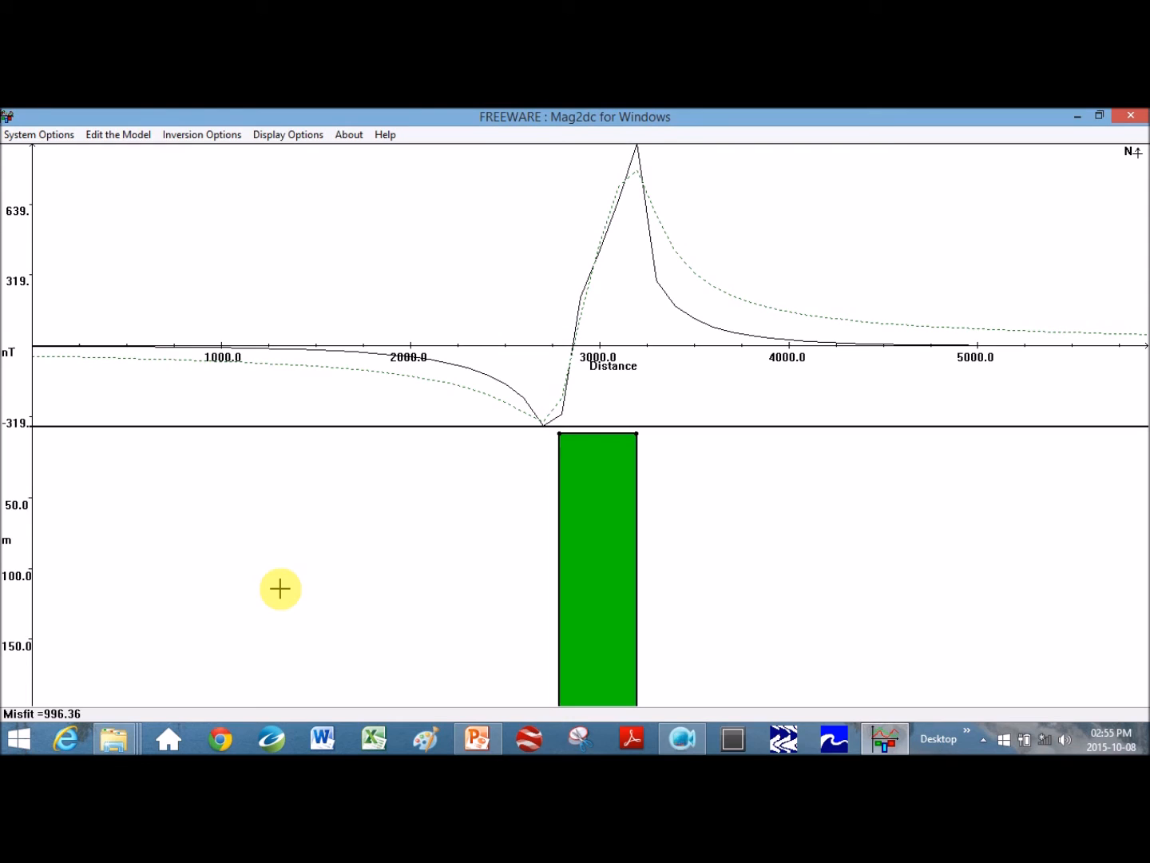
Reopen the dyke's body properties, set the depth increment to 10 and raise the depth to 55
left_click(118, 133)
left_click(133, 191)
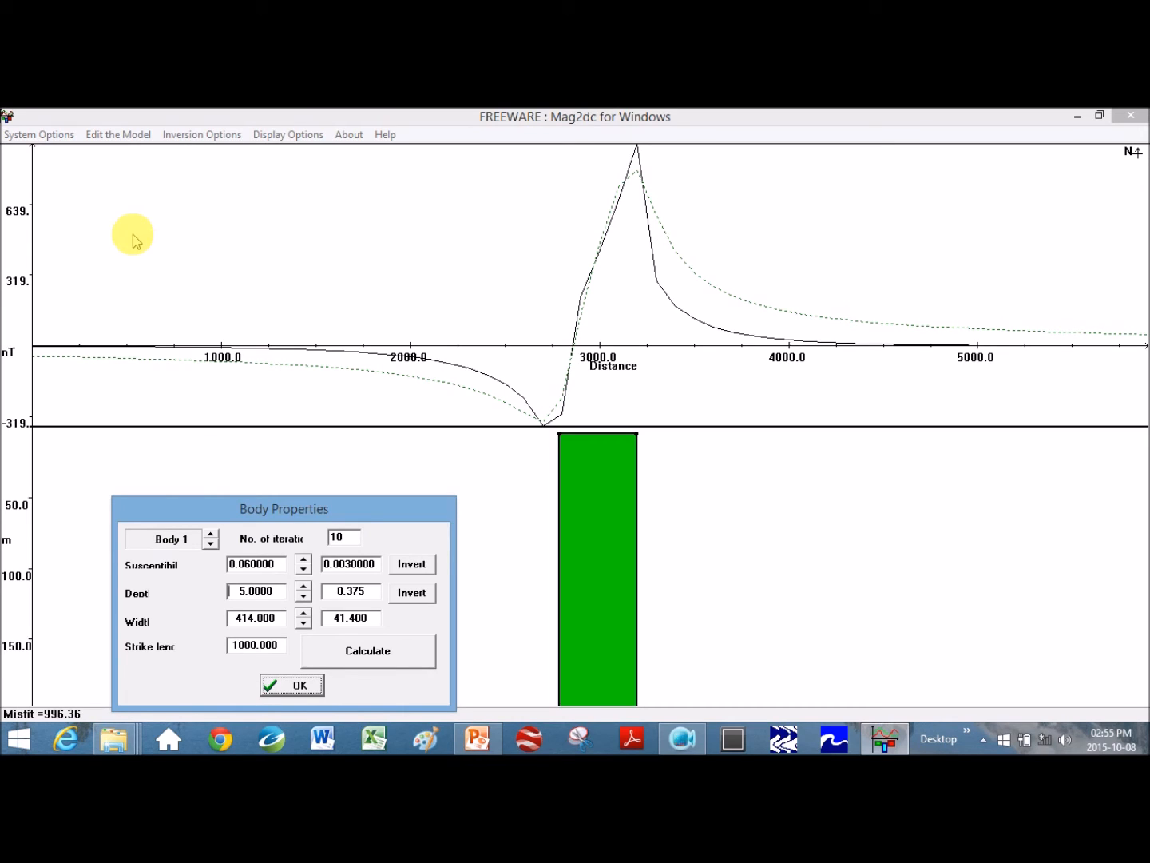
left_click(248, 592)
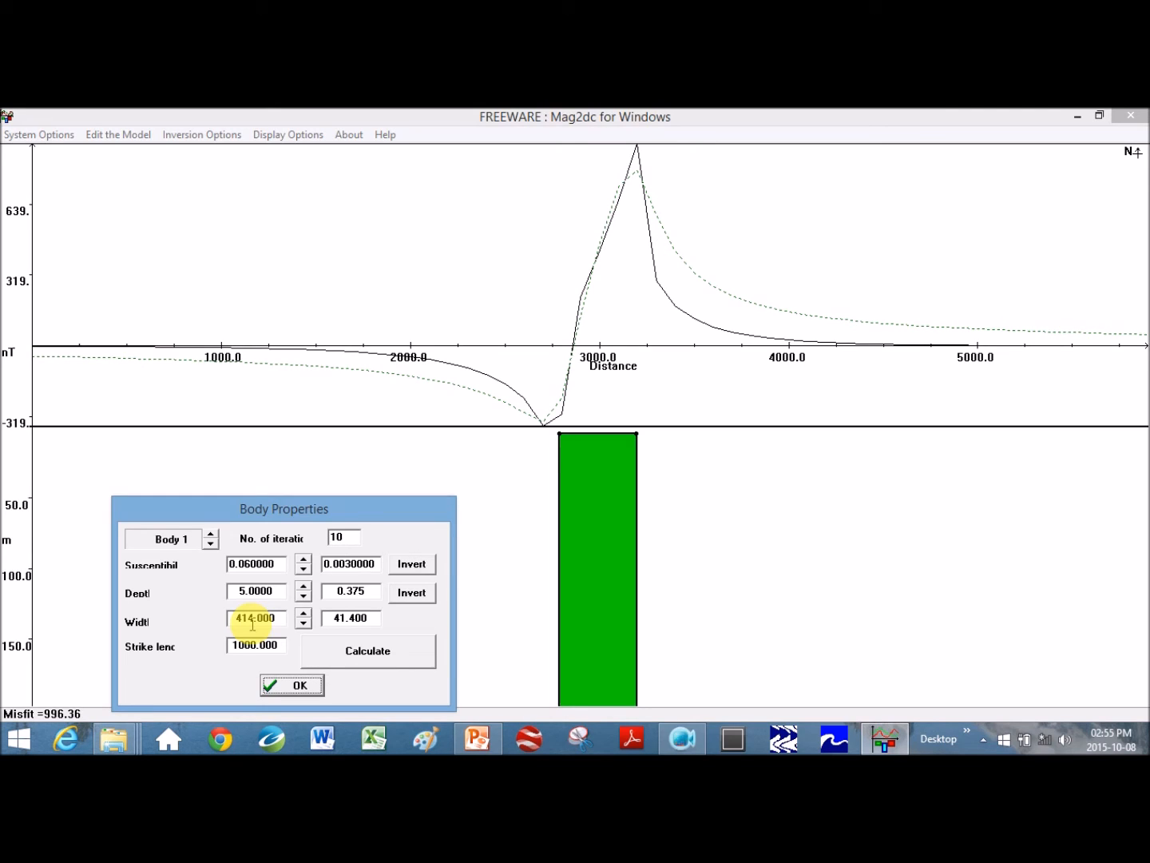
double_click(321, 592)
type("10")
left_click(304, 586)
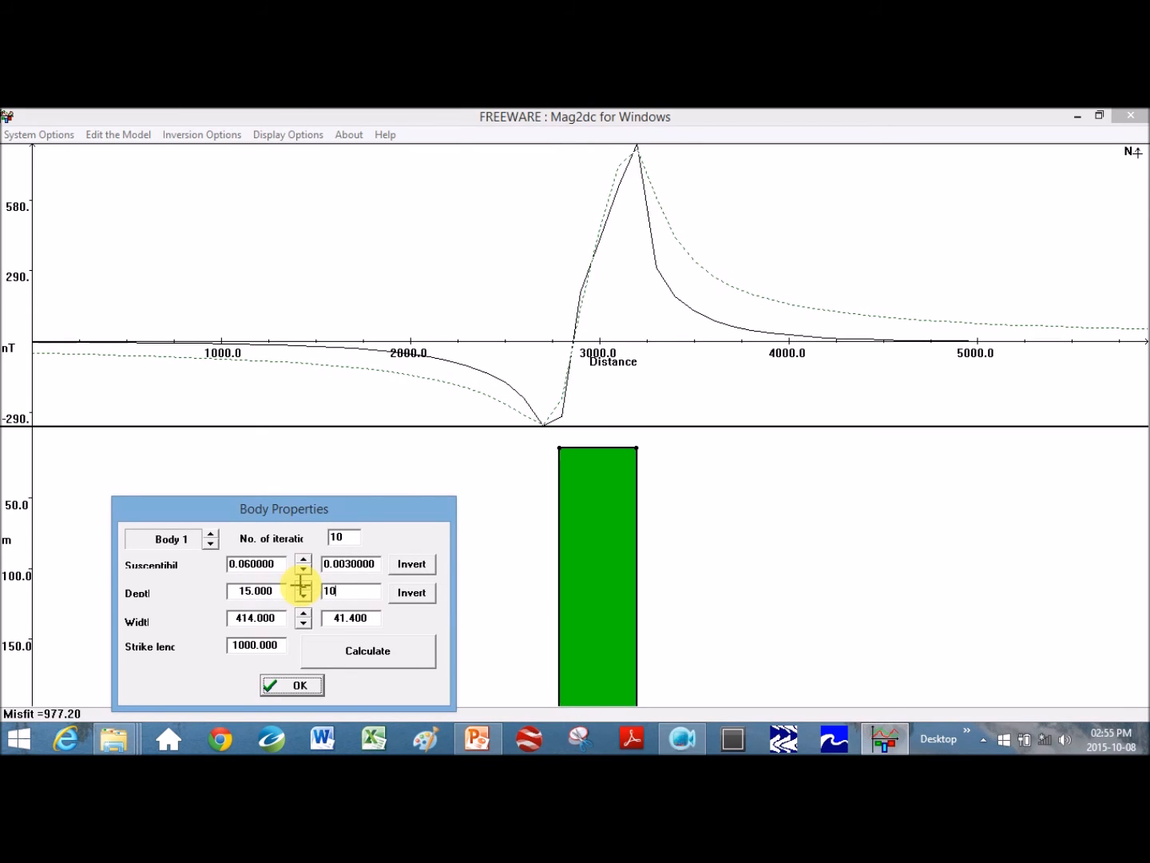
left_click(304, 585)
left_click(305, 586)
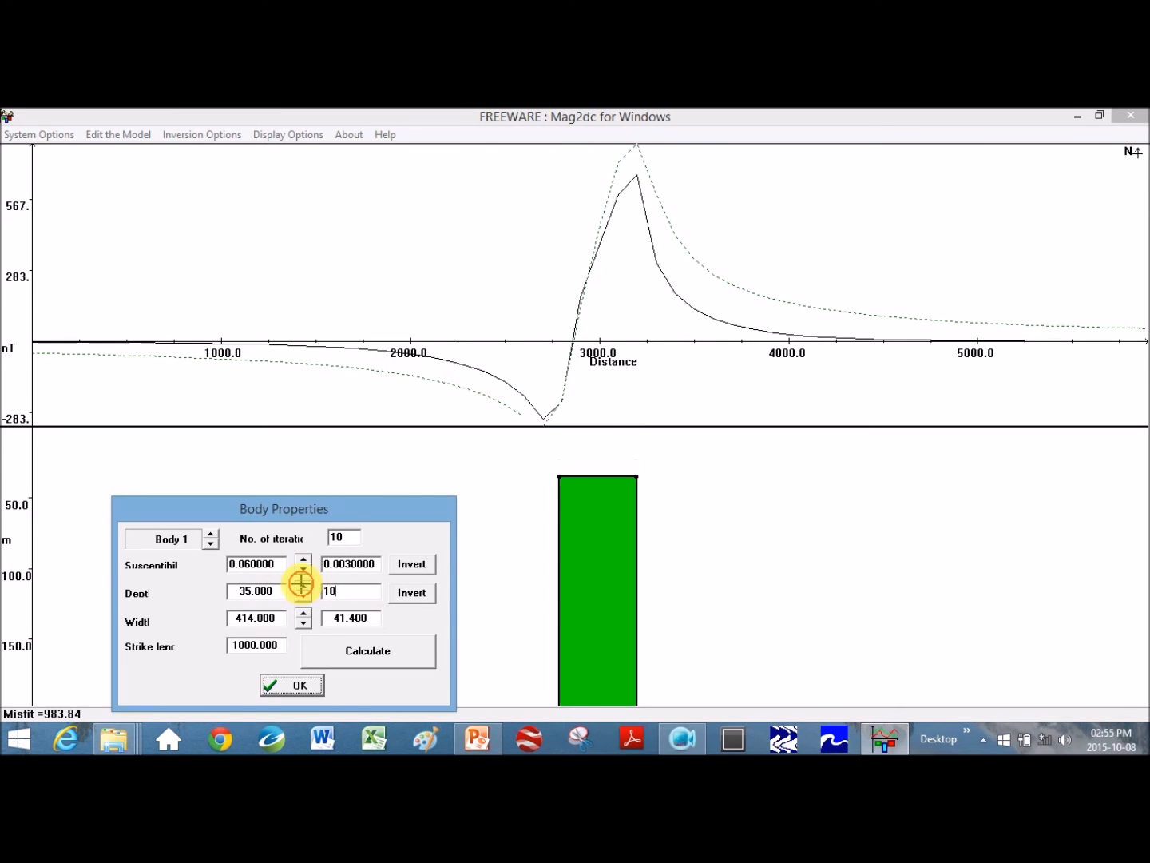
left_click(304, 586)
left_click(302, 587)
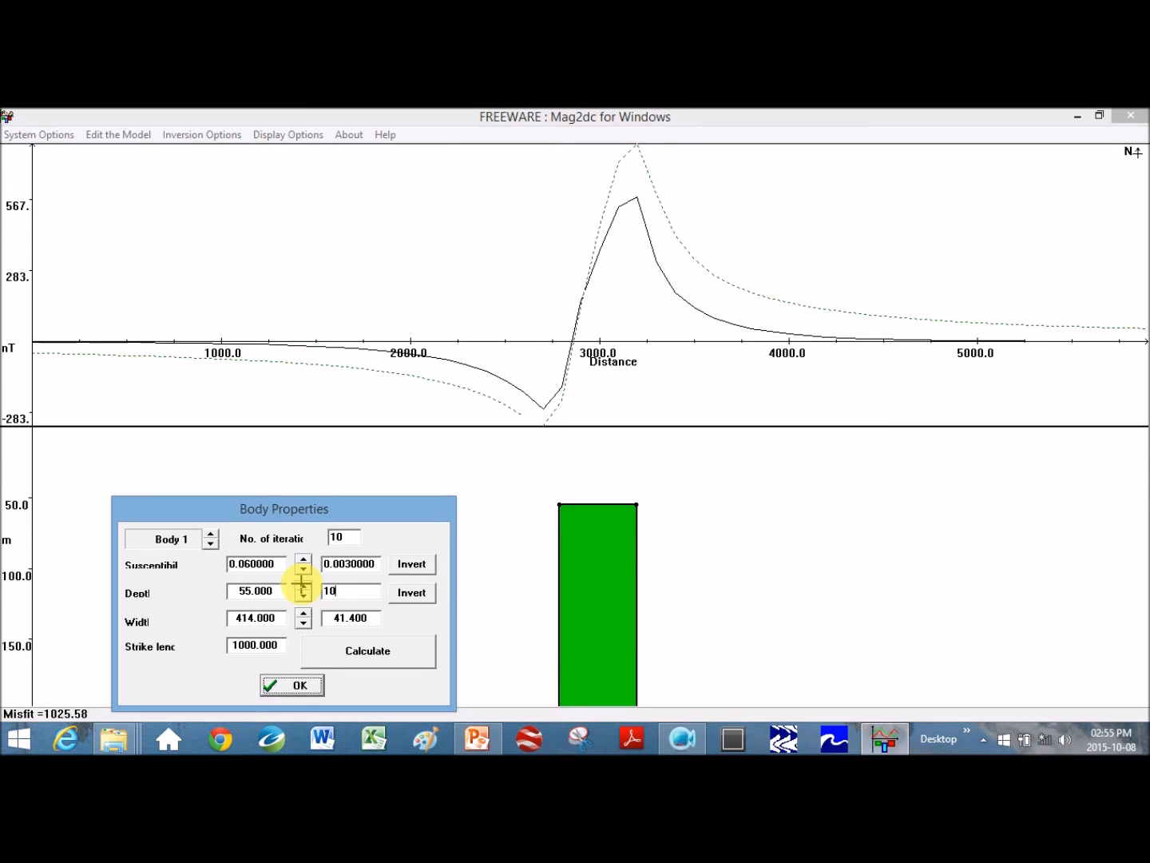
Raise the dyke's width in increments of 41.4 and settle on a width of 579.6
left_click(304, 612)
left_click(304, 614)
left_click(304, 613)
left_click(305, 613)
left_click(304, 614)
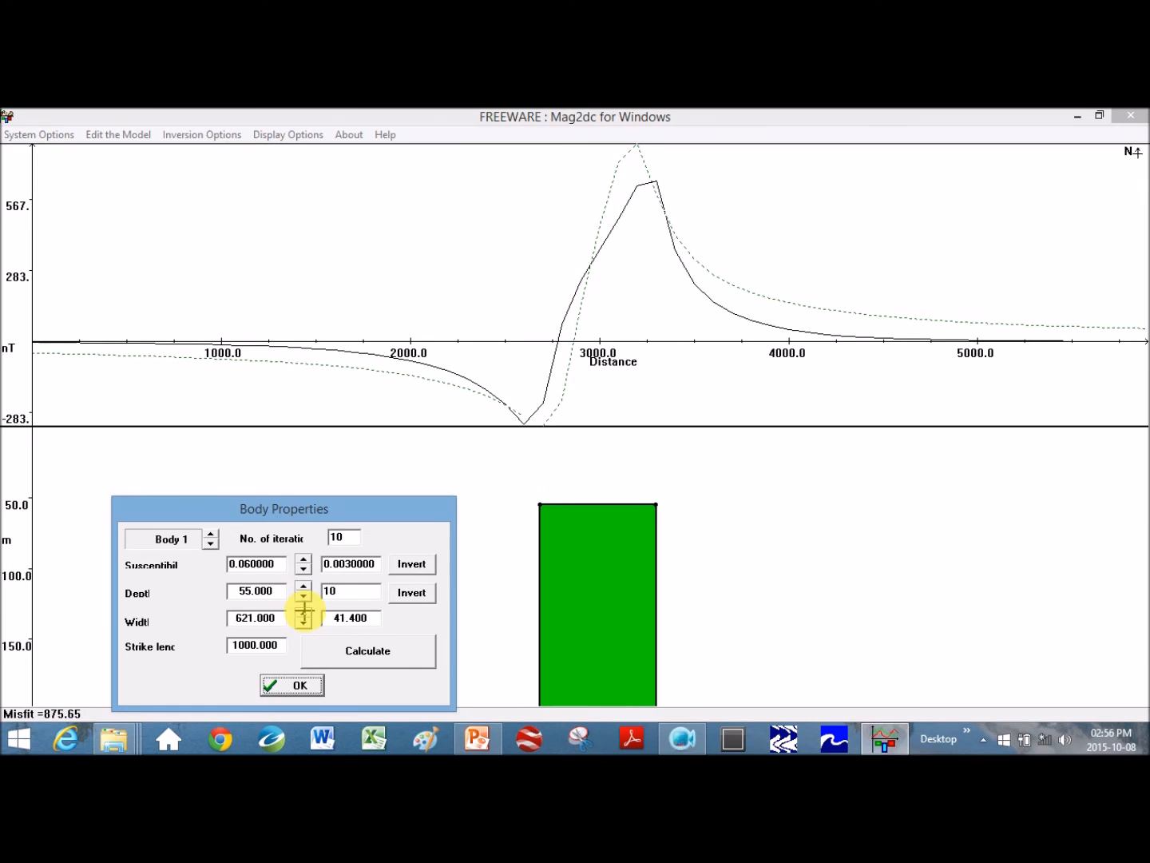
left_click(304, 613)
left_click(305, 622)
left_click(303, 622)
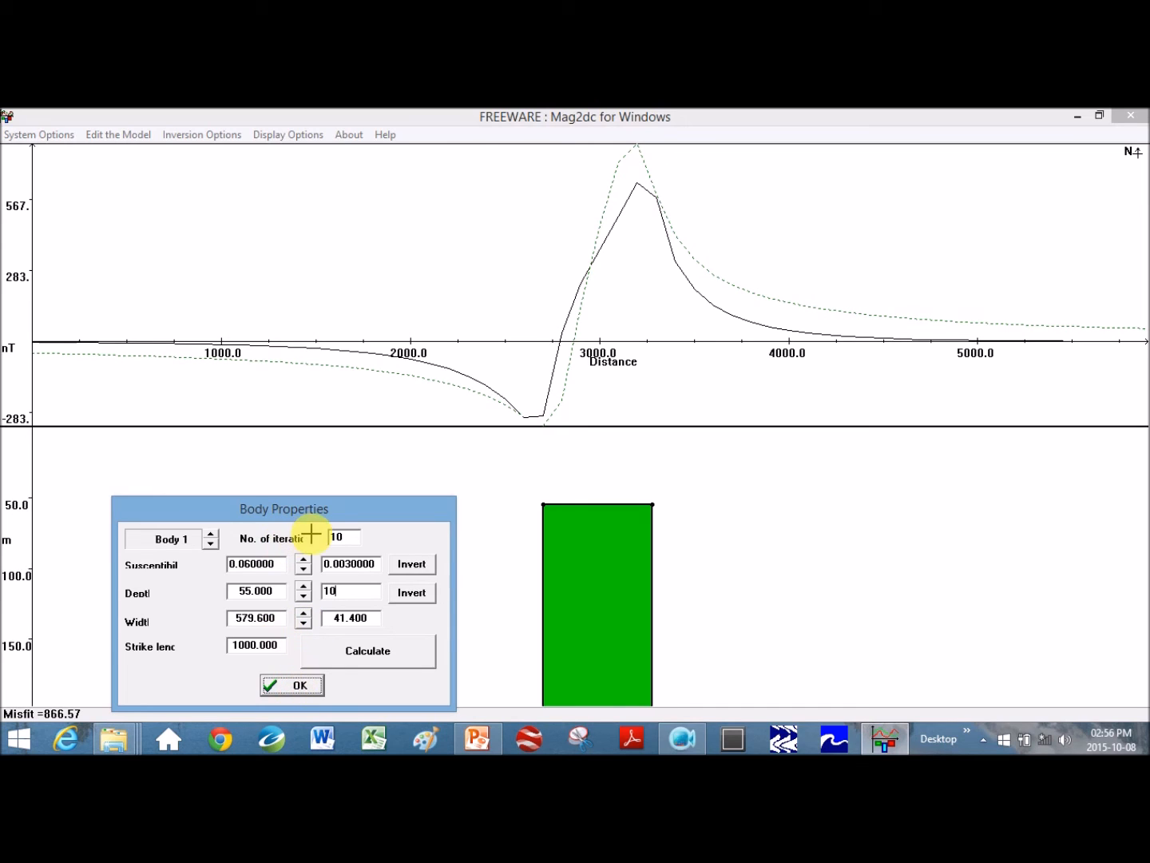
Invert the dyke's susceptibility over 10 iterations, then set it back to 0.05 and recalculate the anomaly
left_click_drag(326, 512, 285, 378)
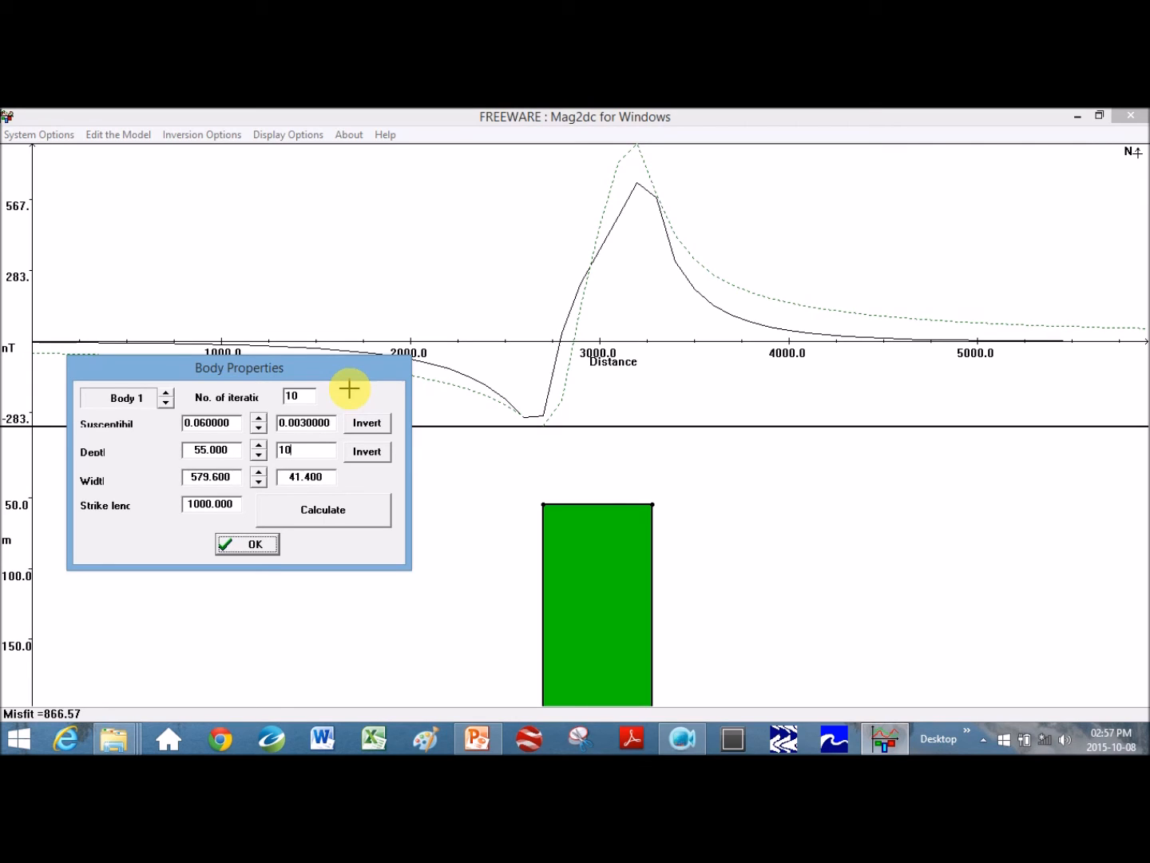
left_click(365, 423)
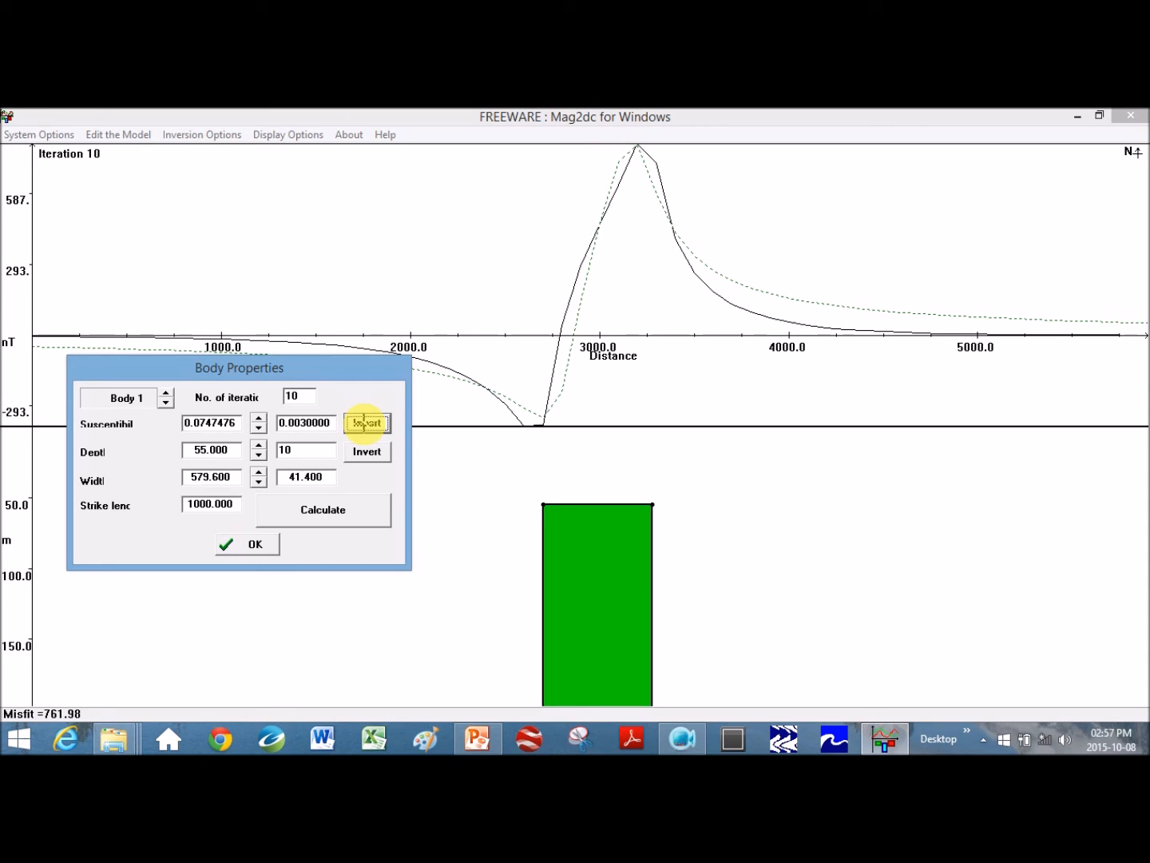
left_click_drag(238, 423, 198, 423)
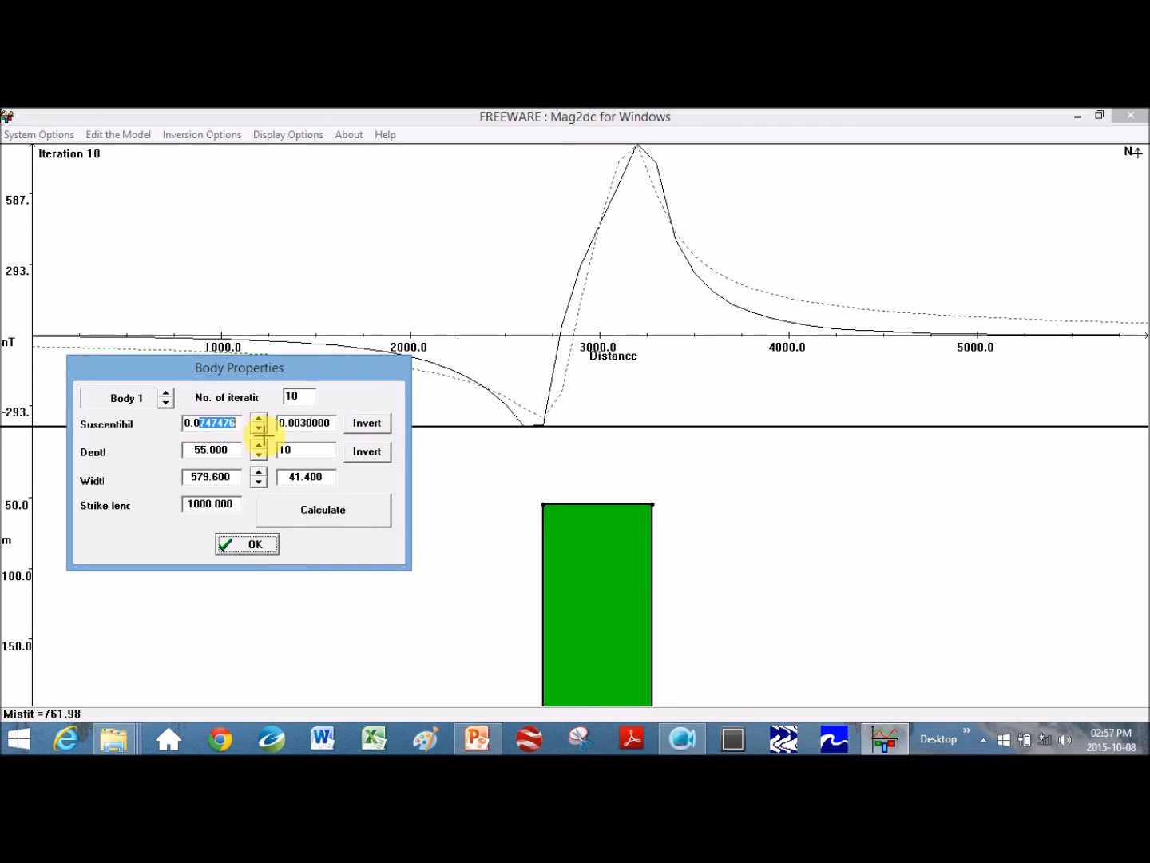
type("5")
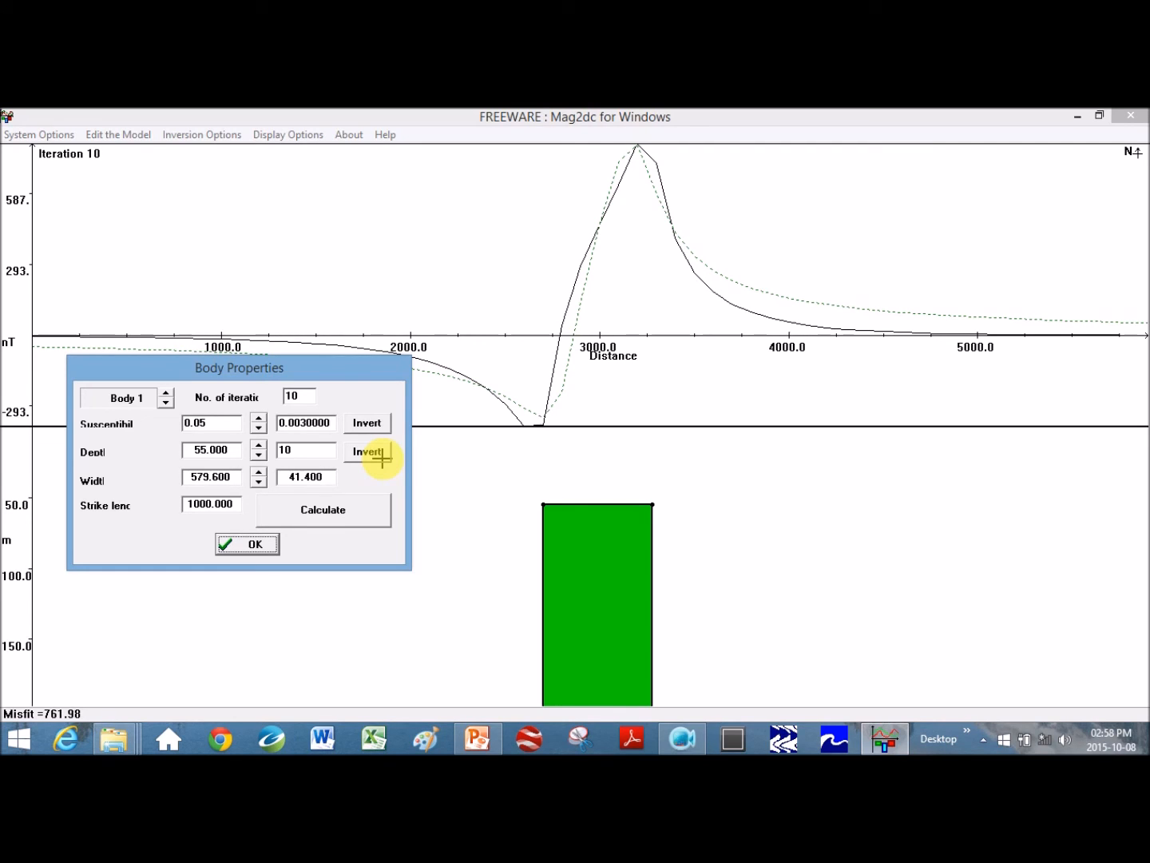
left_click(334, 512)
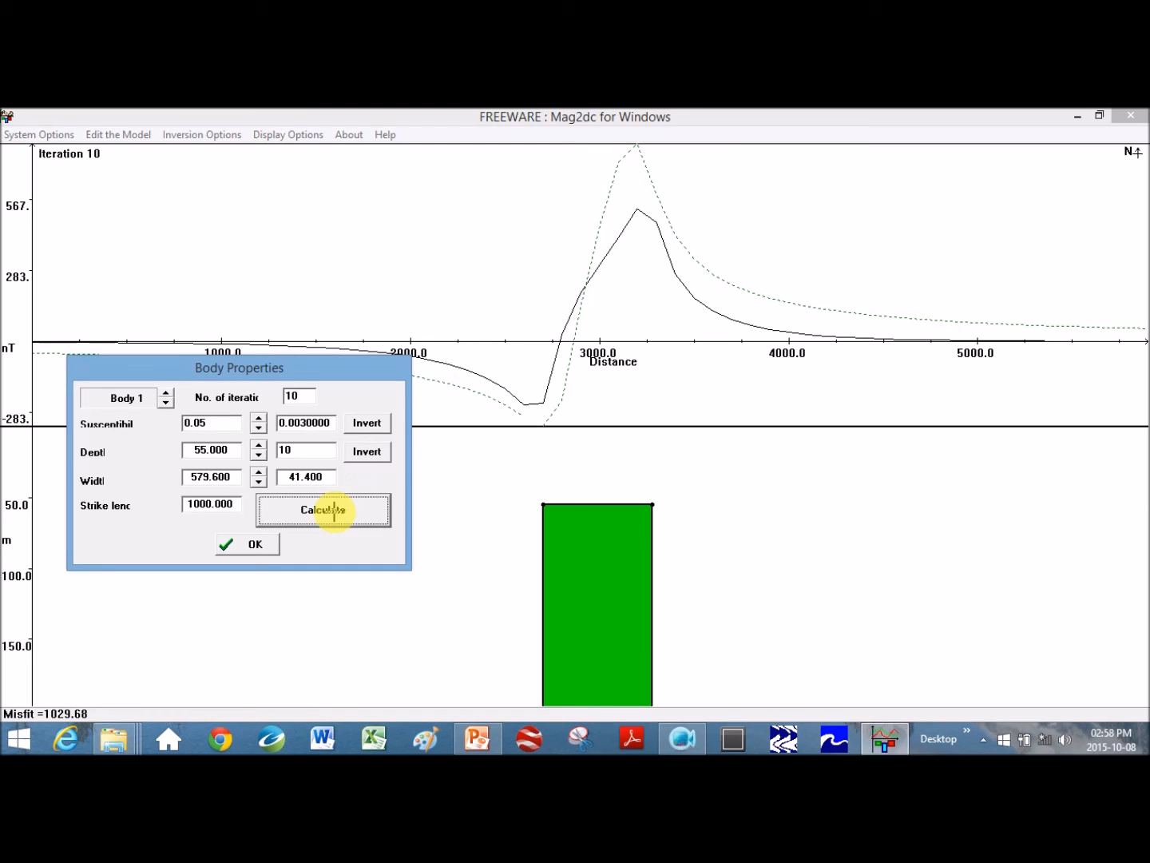
Invert the dyke's depth and its susceptibility over 10 iterations each, and accept the body properties
left_click(378, 452)
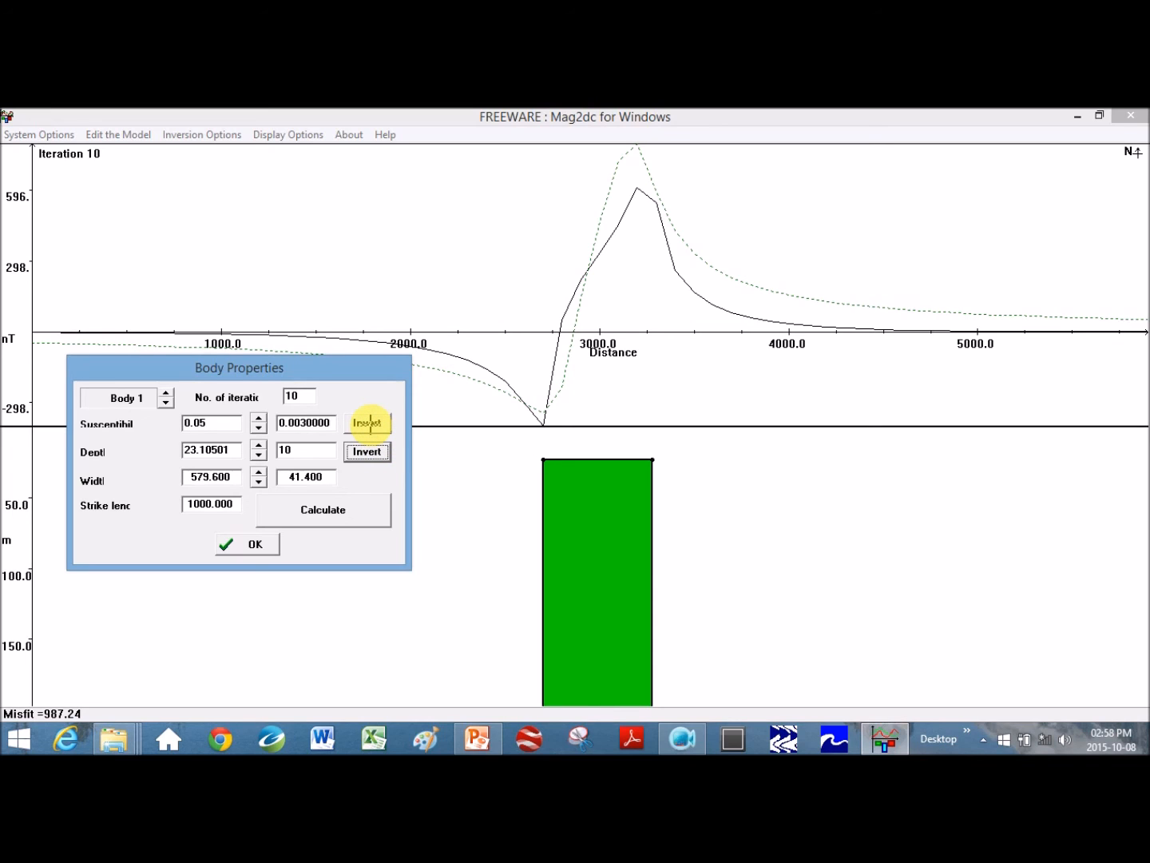
left_click(368, 422)
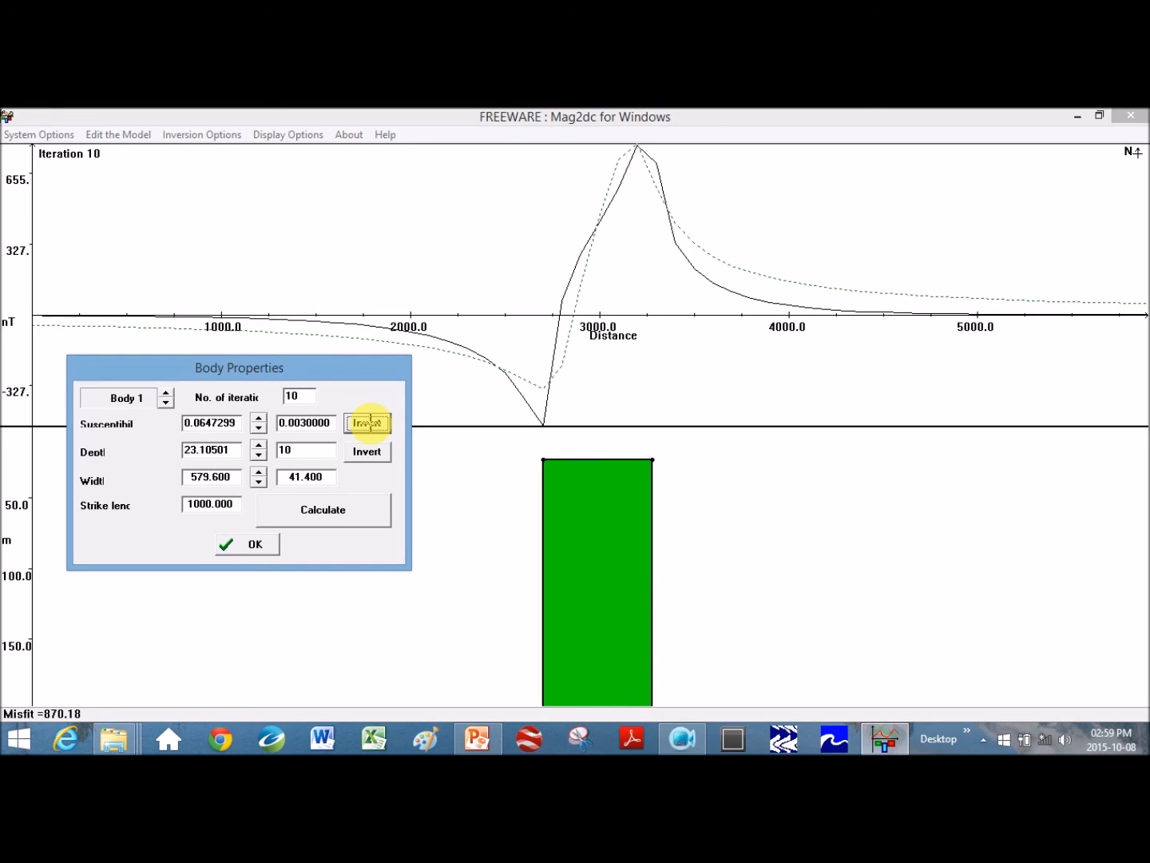
left_click(259, 546)
left_click(331, 193)
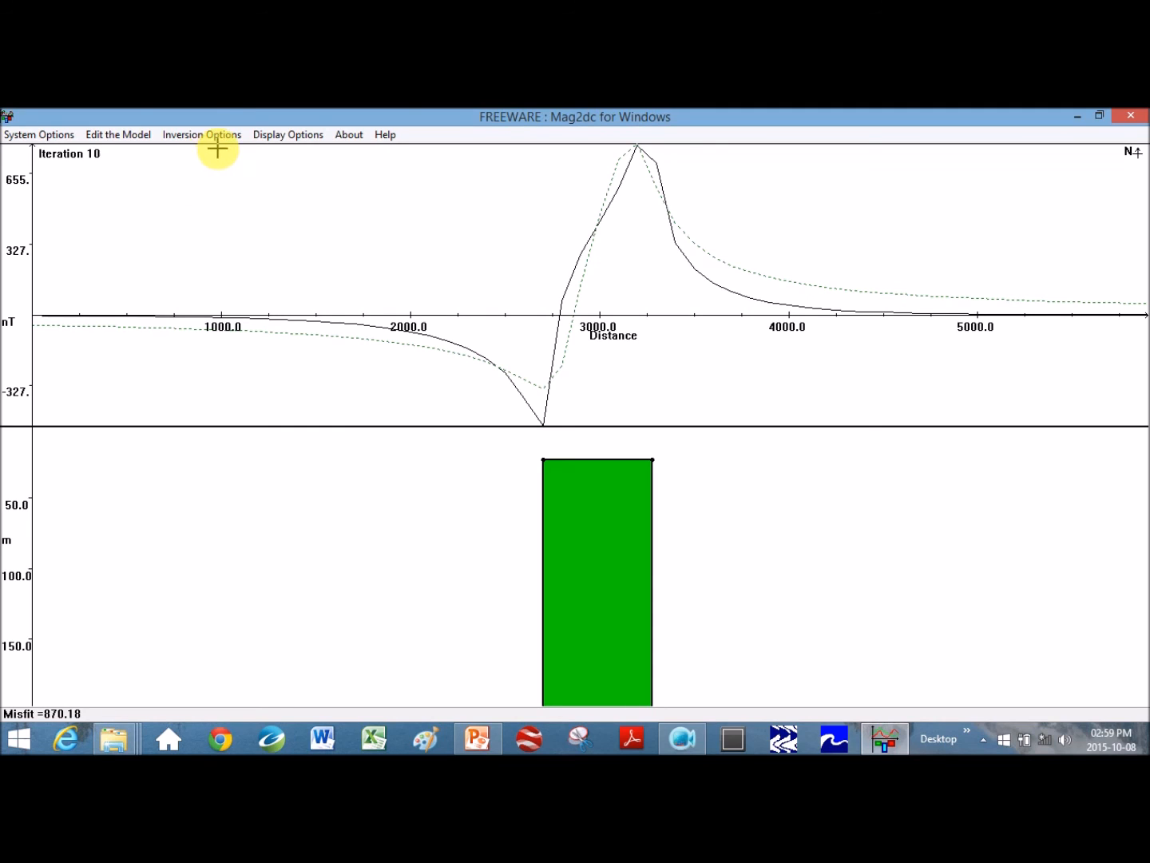
Select the horizontal position as the body parameter for inversion, keeping the limits of 0 and 1000
left_click(181, 140)
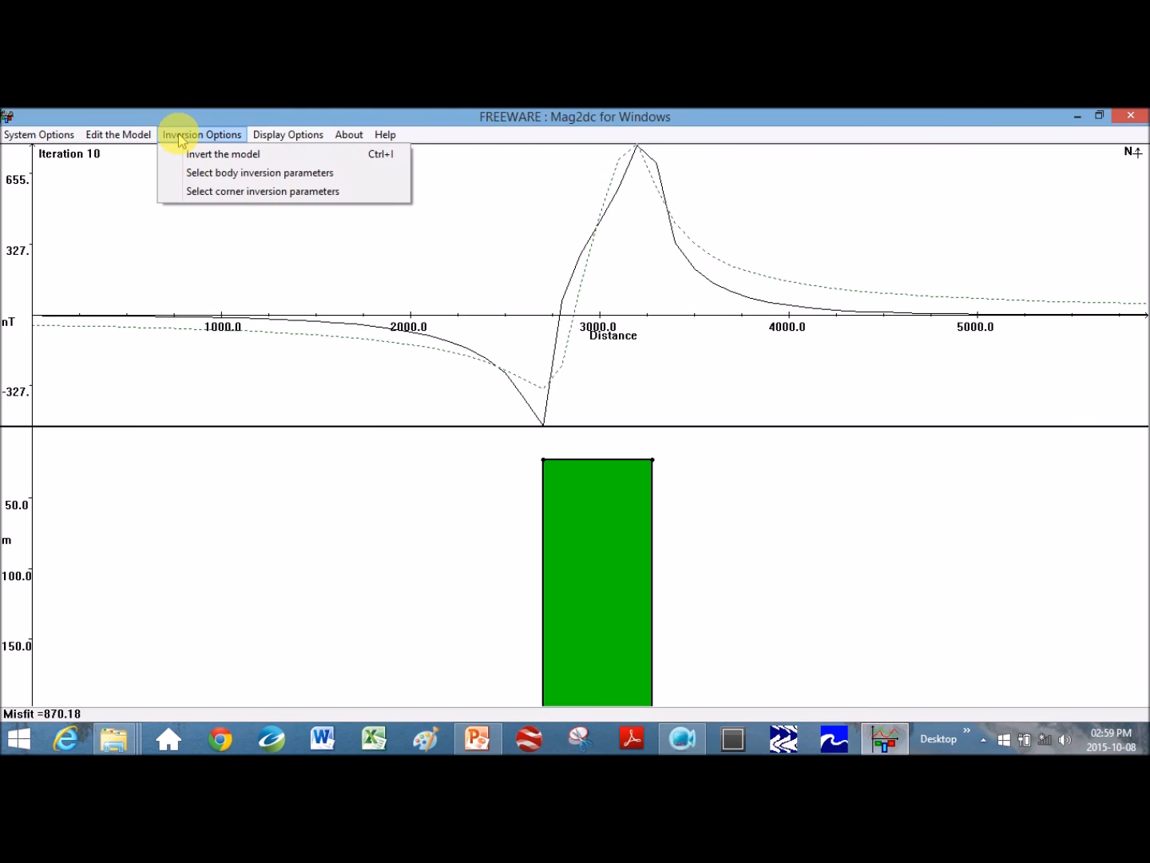
left_click(210, 180)
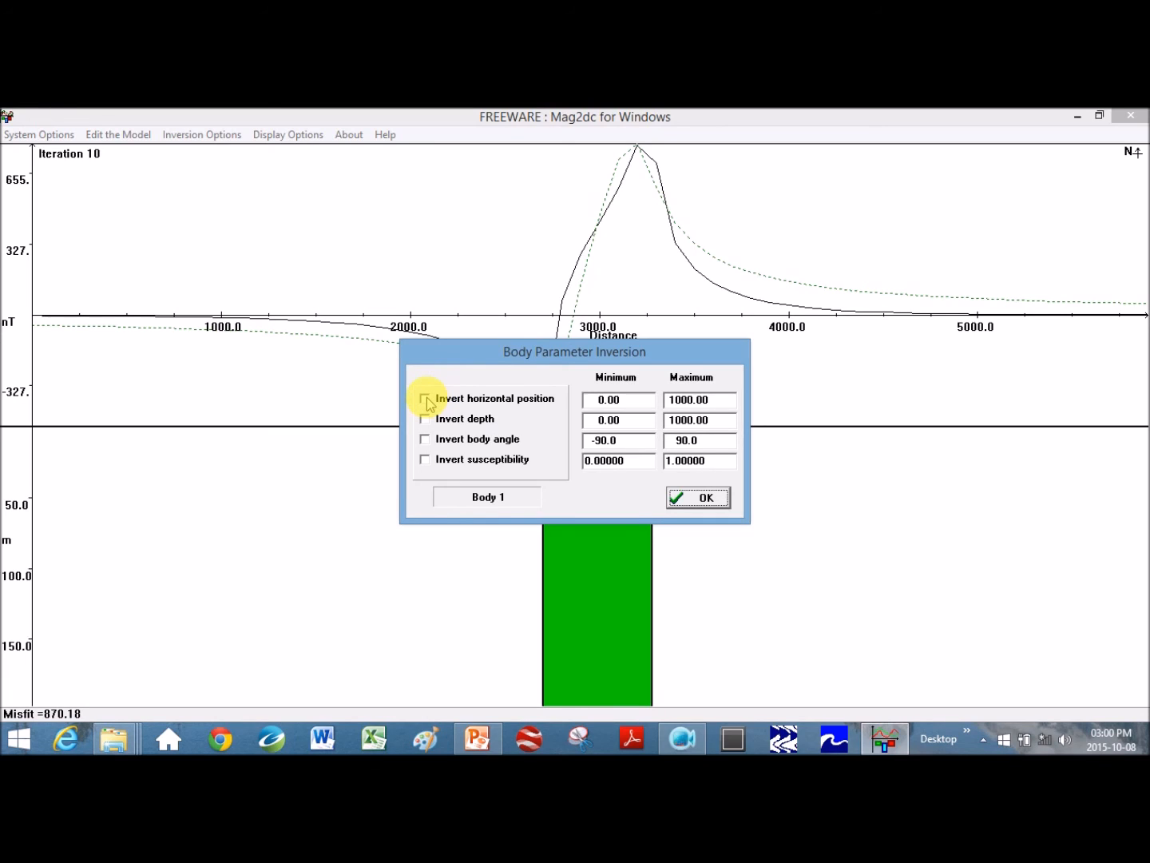
left_click(428, 399)
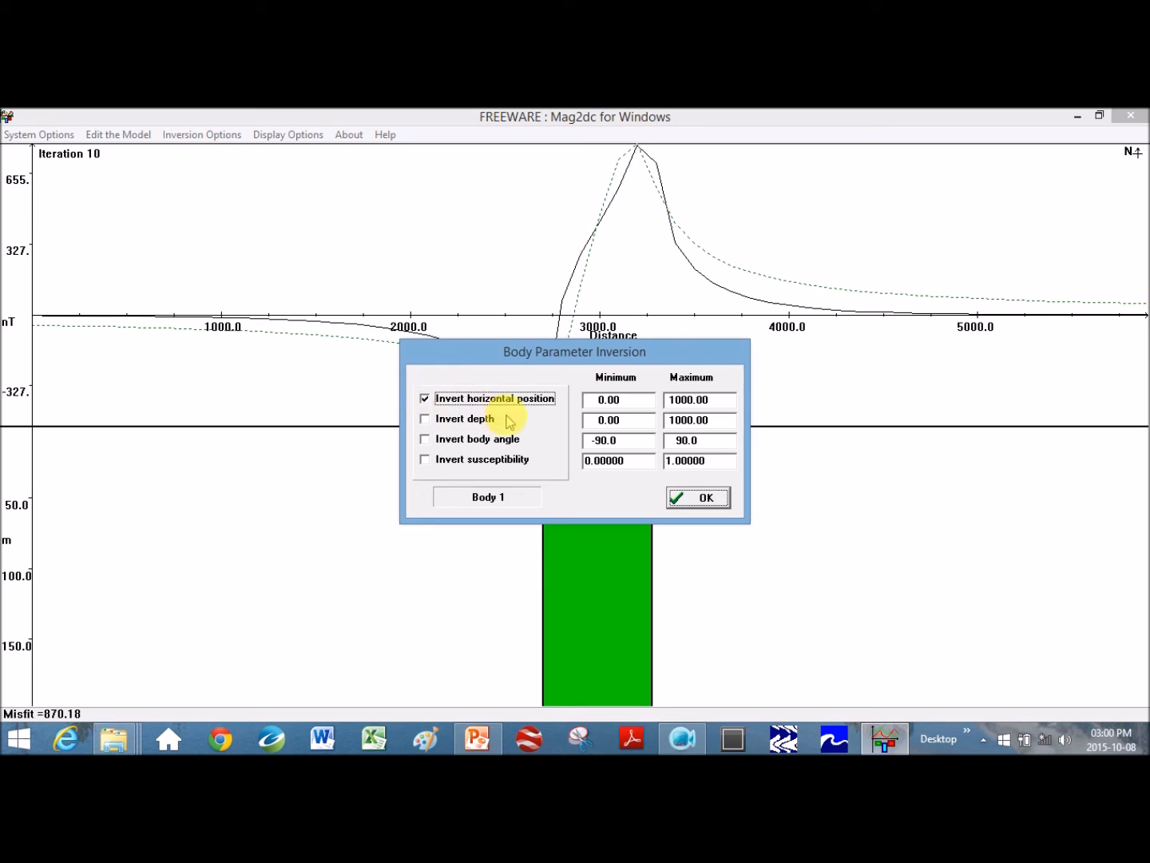
left_click(692, 499)
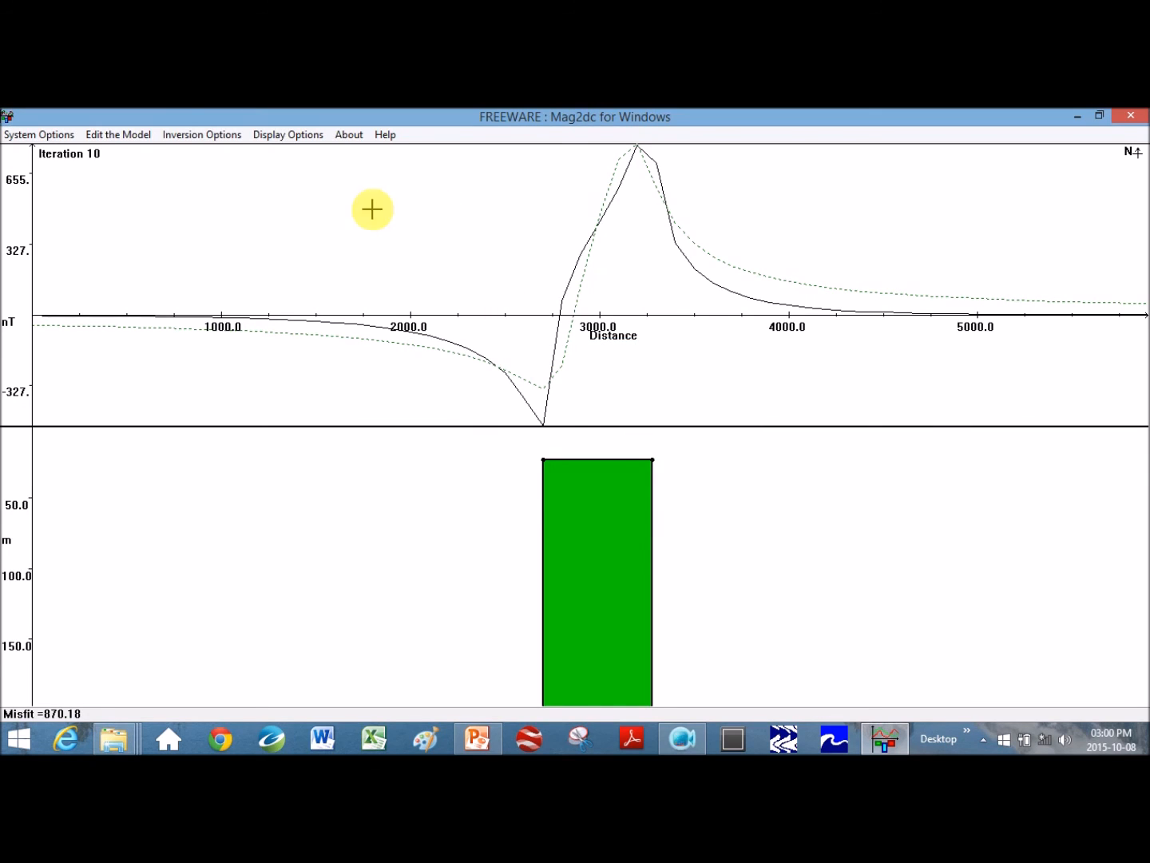
Invert the model for the dyke's horizontal position with 10 iterations
left_click(190, 135)
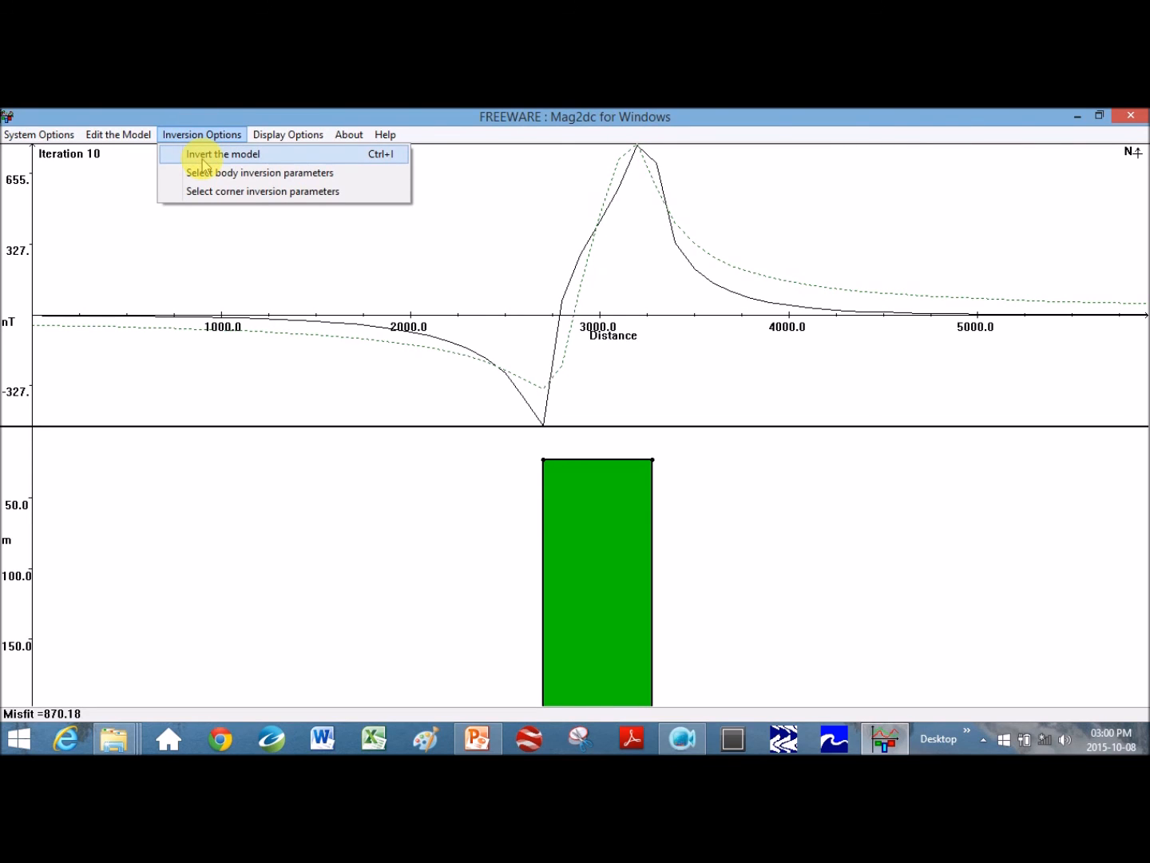
left_click(205, 164)
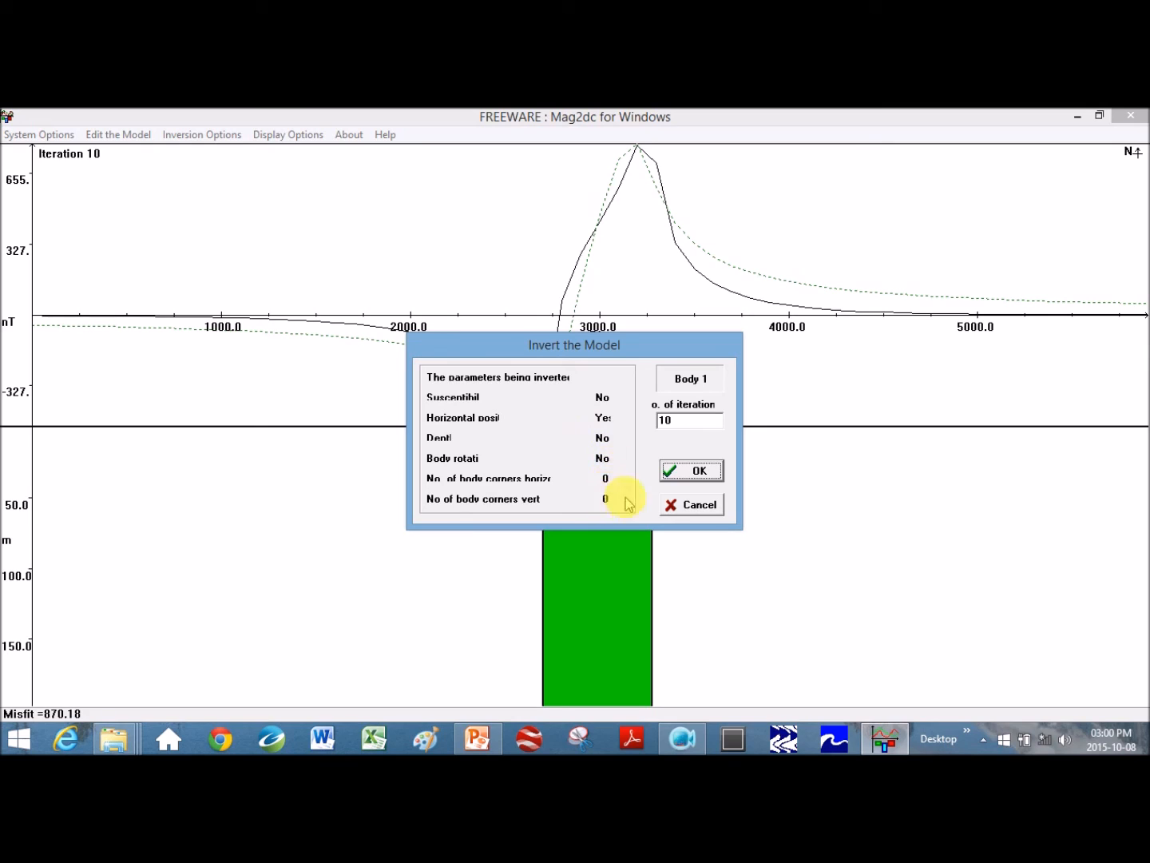
left_click(700, 472)
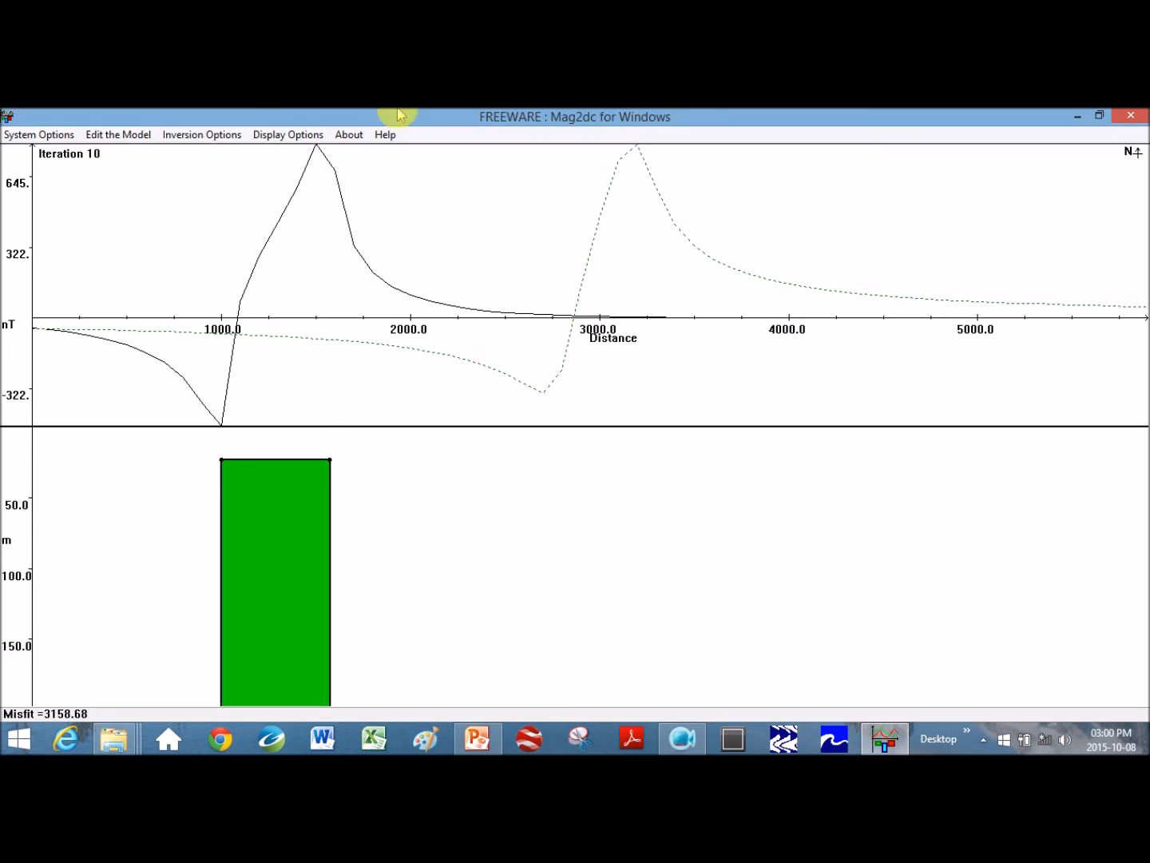
Save the current model in the mag2dc folder as a .mod file named with the author's first name plus "_mag_dyke"
left_click(120, 134)
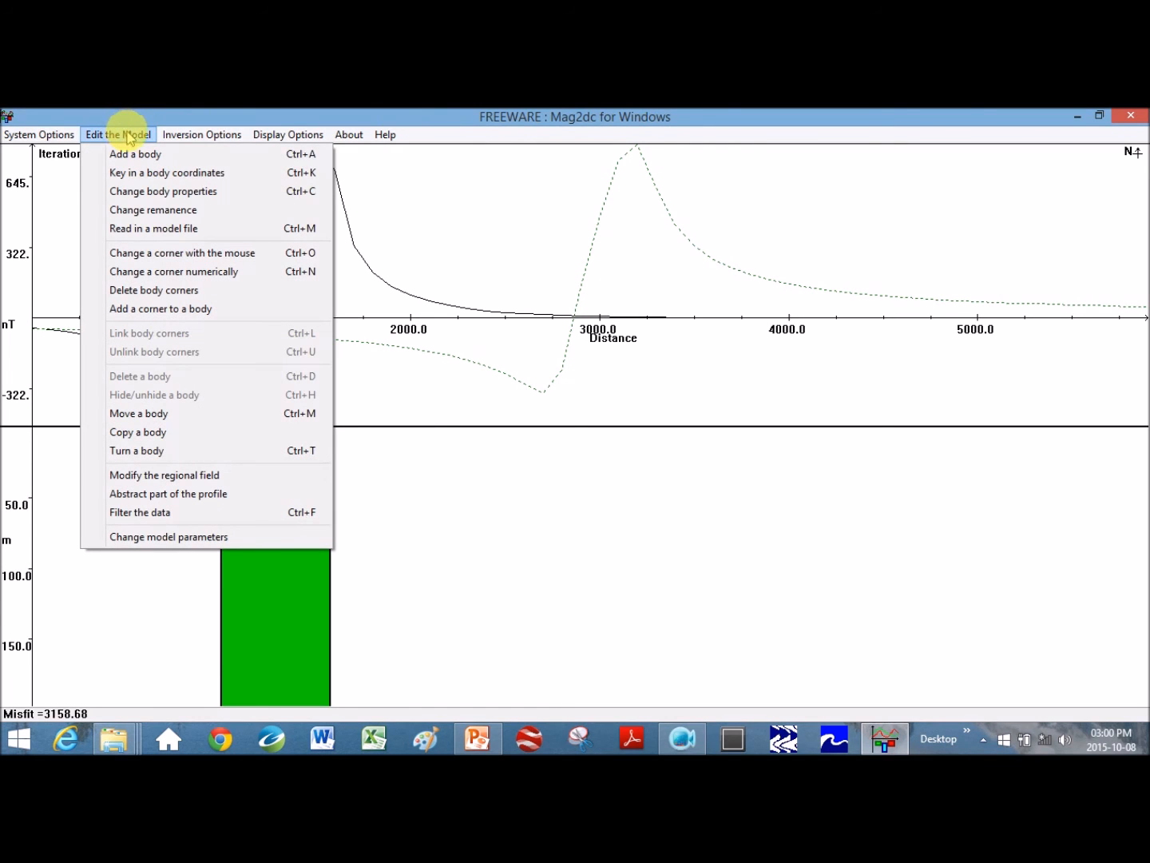
mouse_move(49, 136)
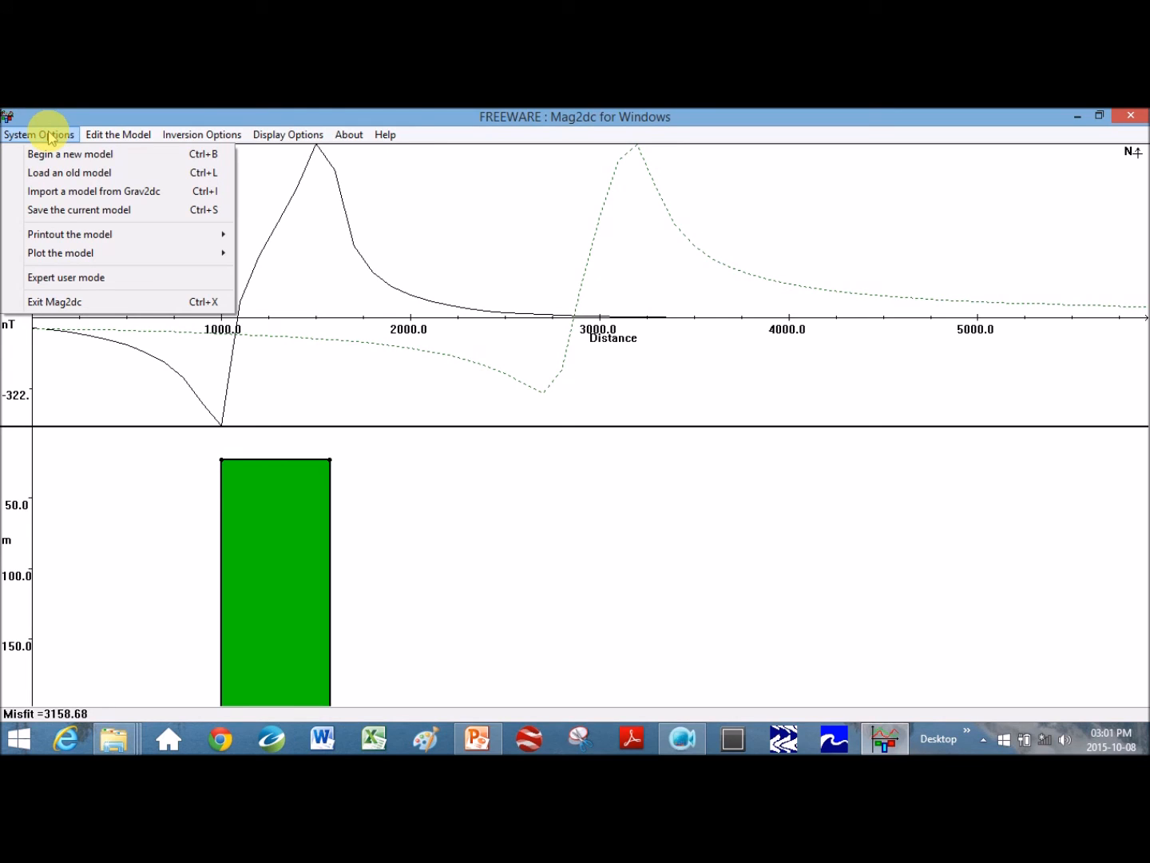
left_click(44, 211)
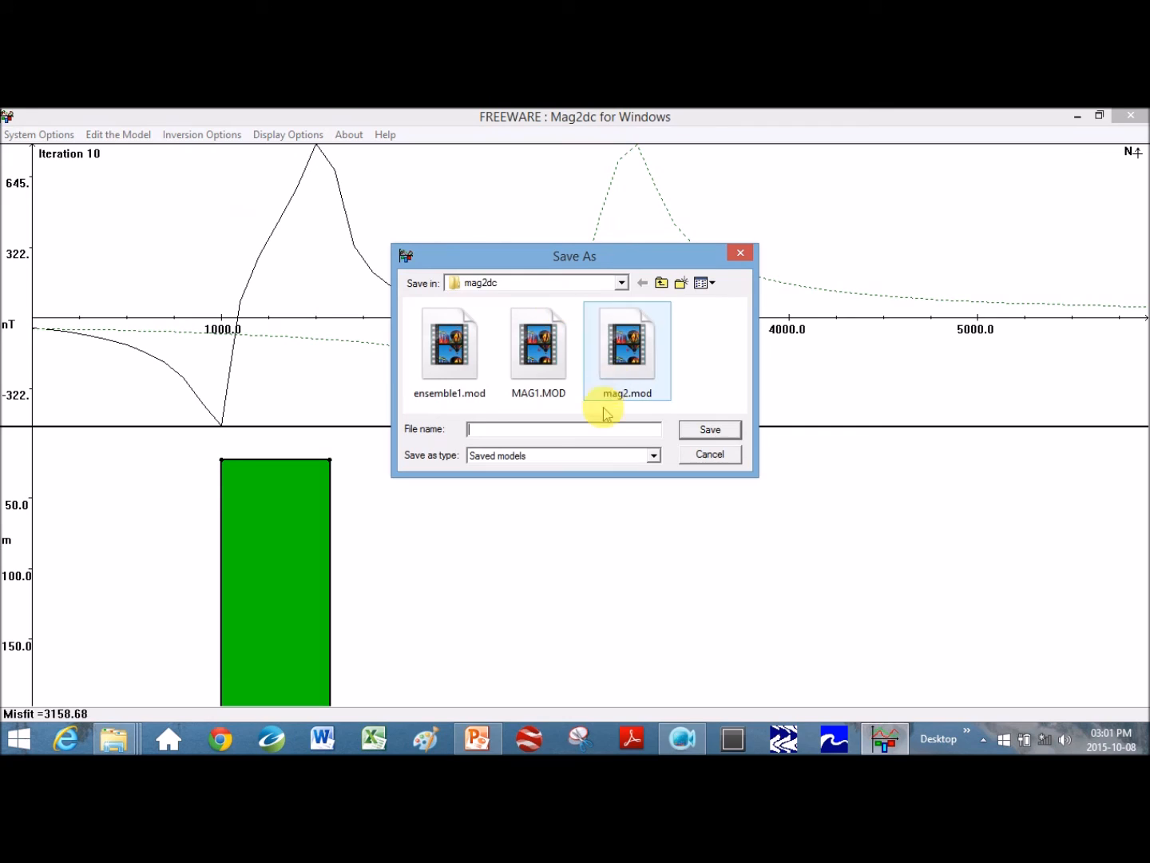
type("s")
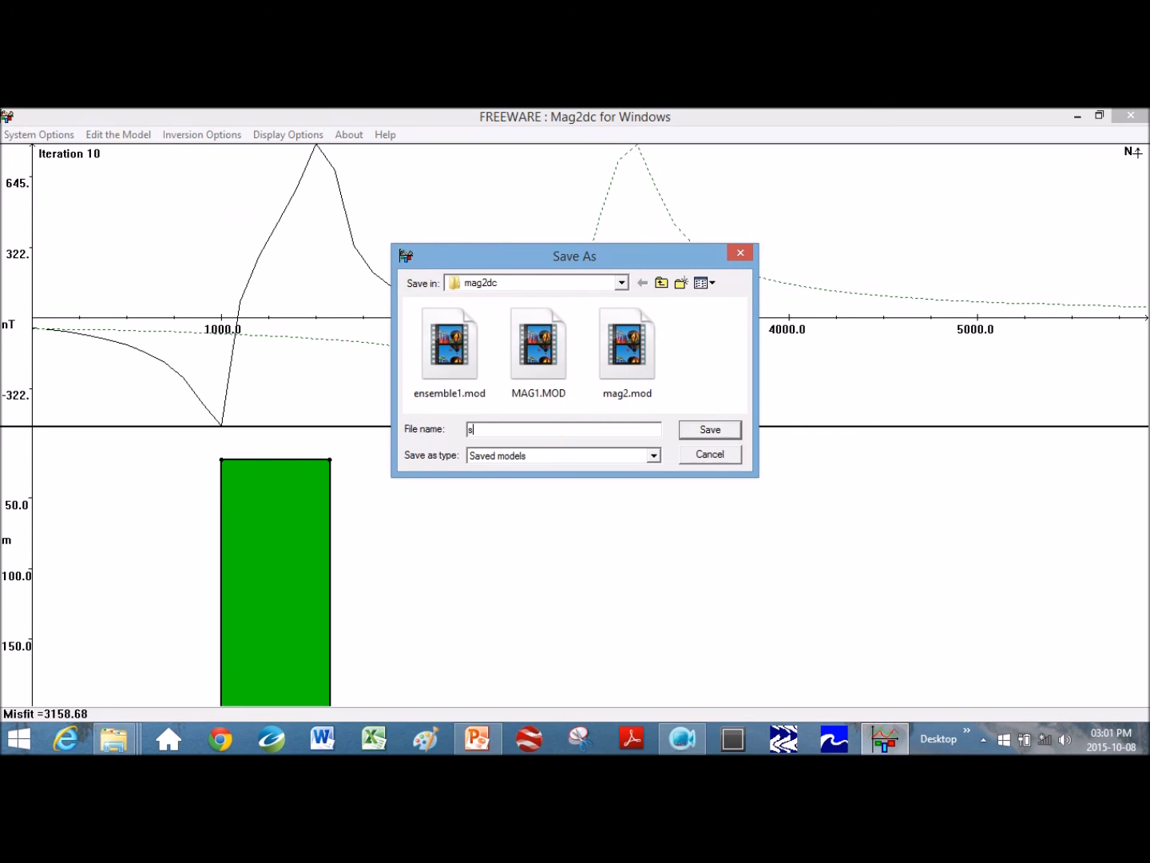
type("teph_mag_dyke.mod")
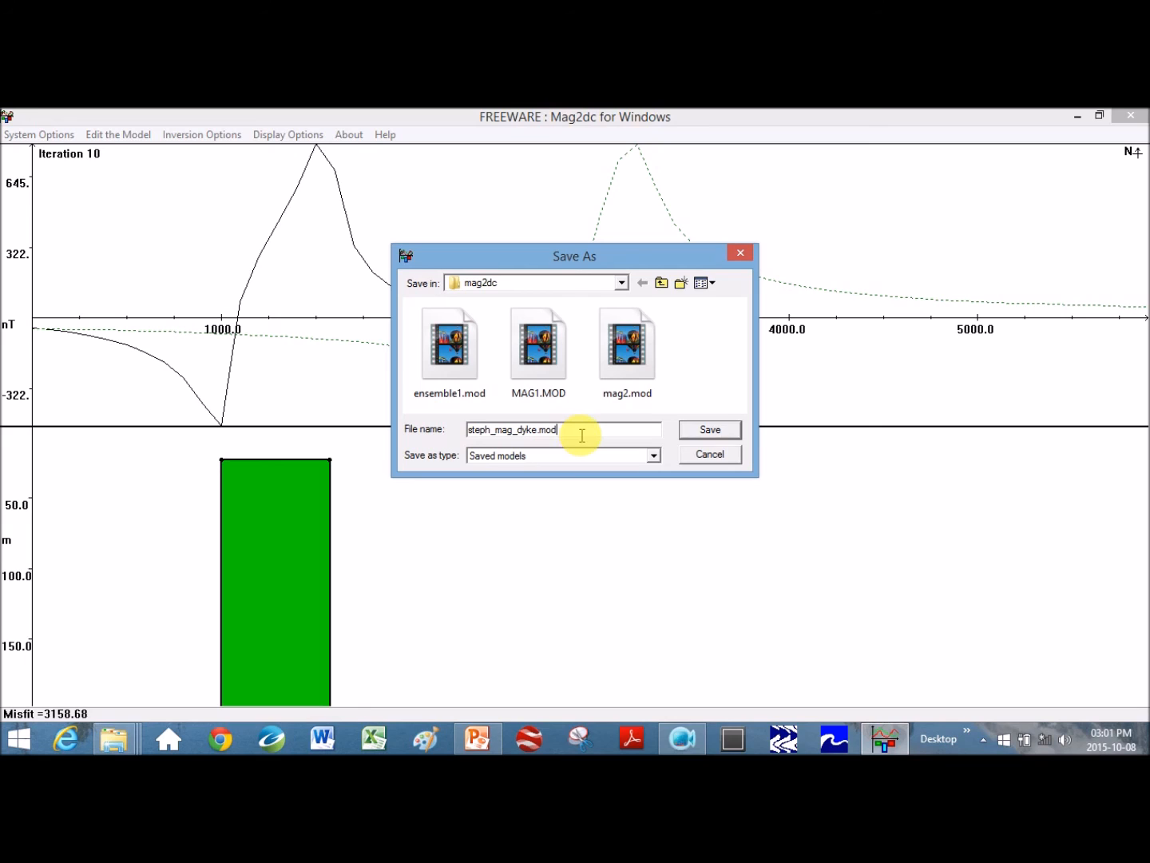
left_click(716, 430)
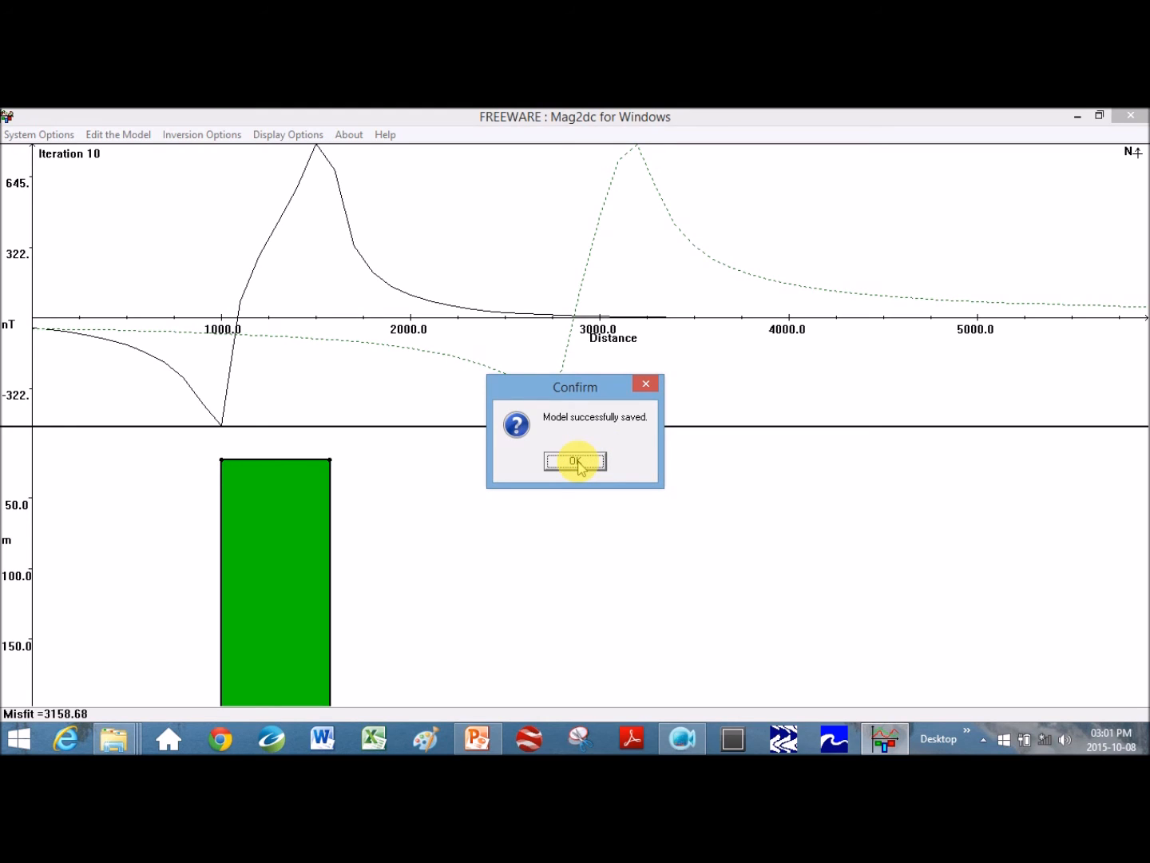
left_click(577, 464)
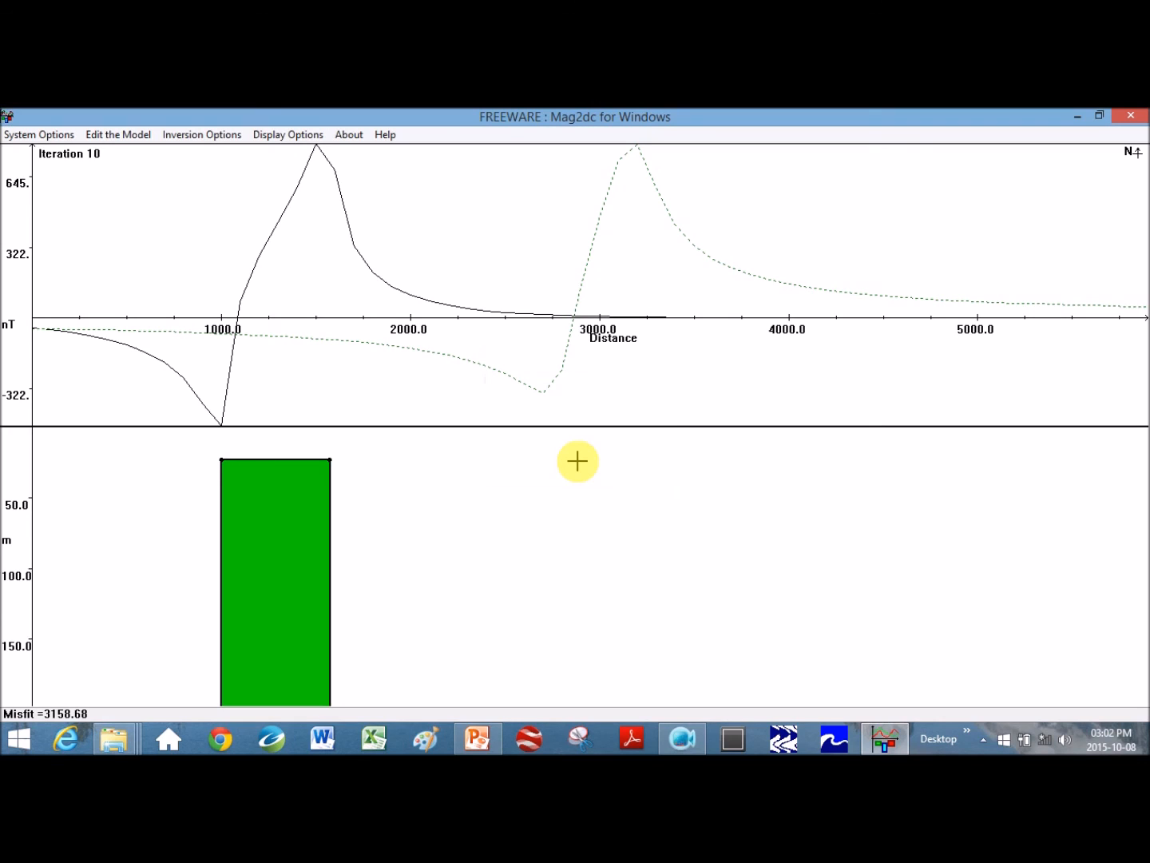